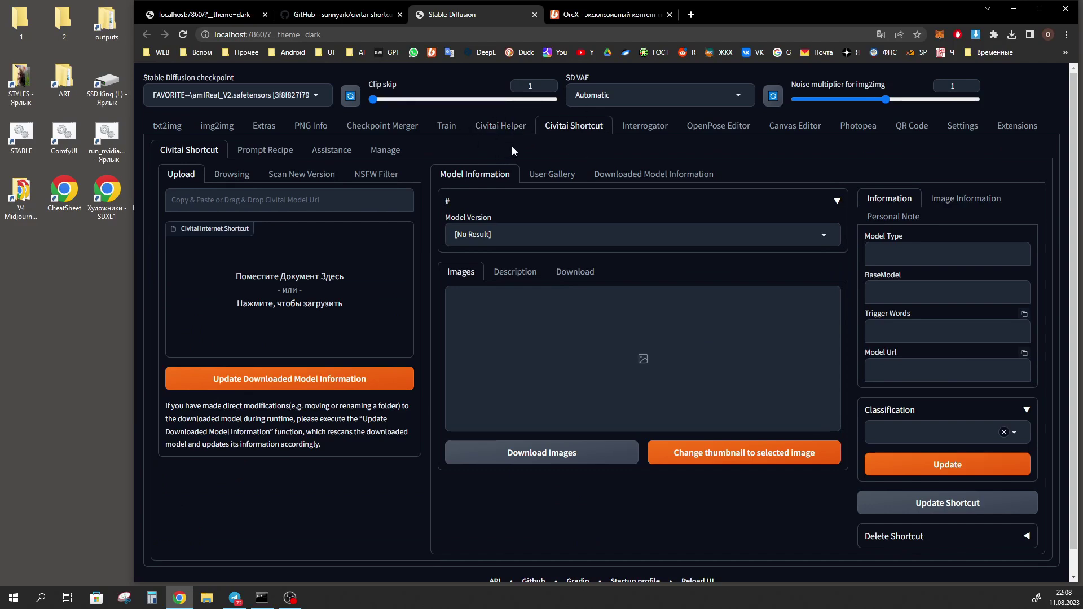
- Scroll through the Boosty 'Civitai в Automatic | Civitai Helper' post, then return to the WebUI tab
key("ctrl+Tab")
scroll(545, 164, "up", 5)
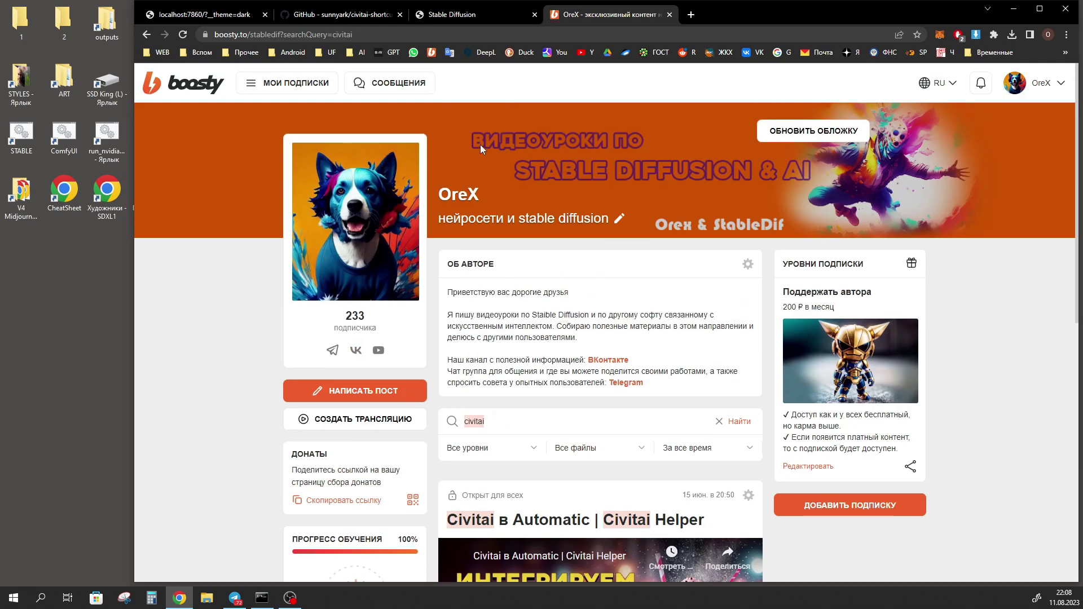
scroll(540, 160, "down", 2)
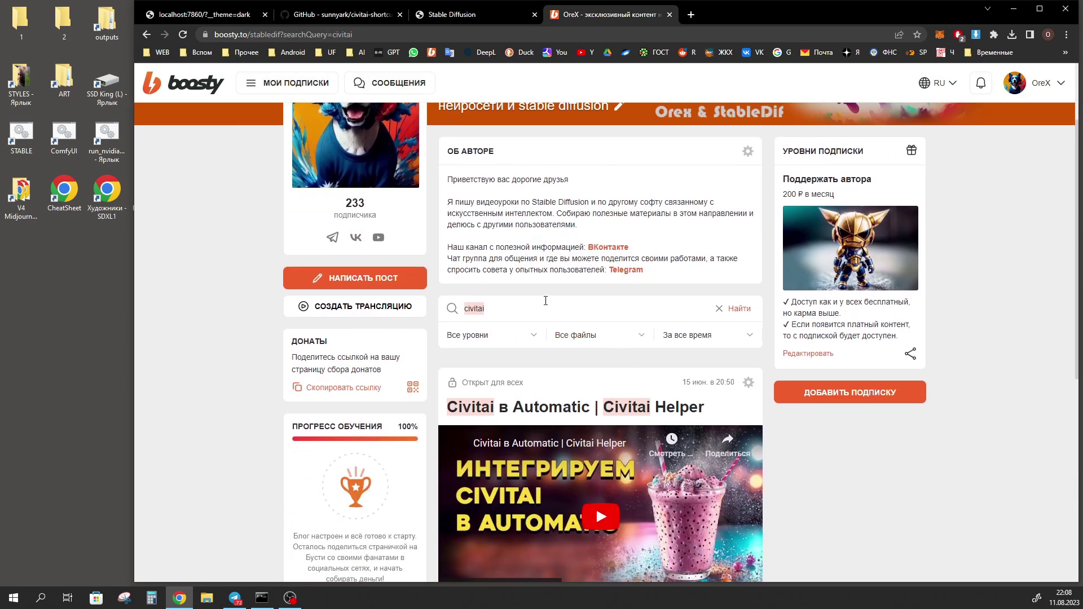
scroll(440, 274, "down", 3)
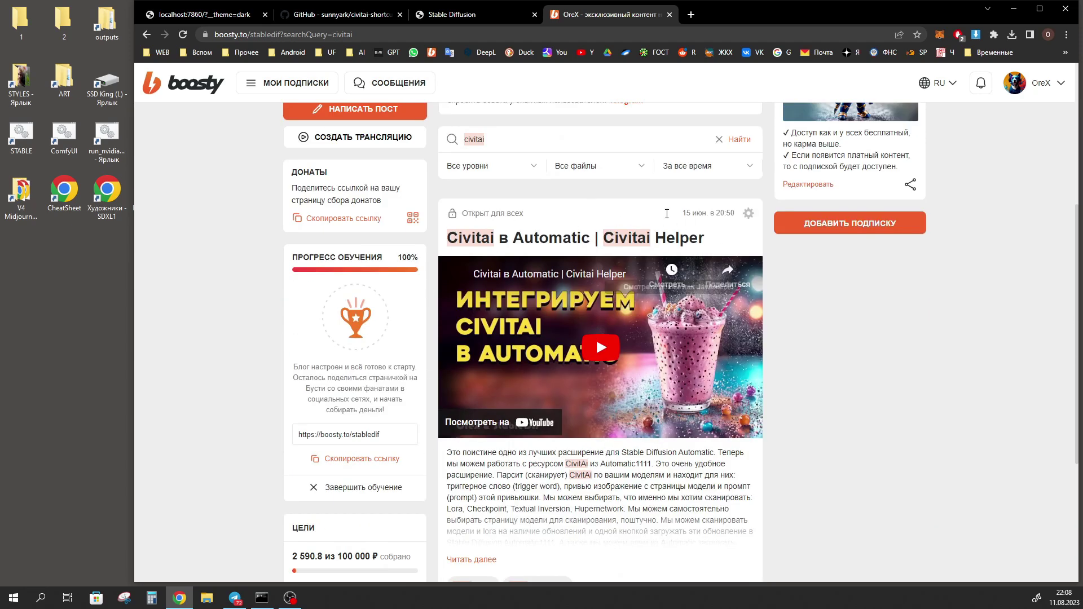
key("ctrl+shift+Tab")
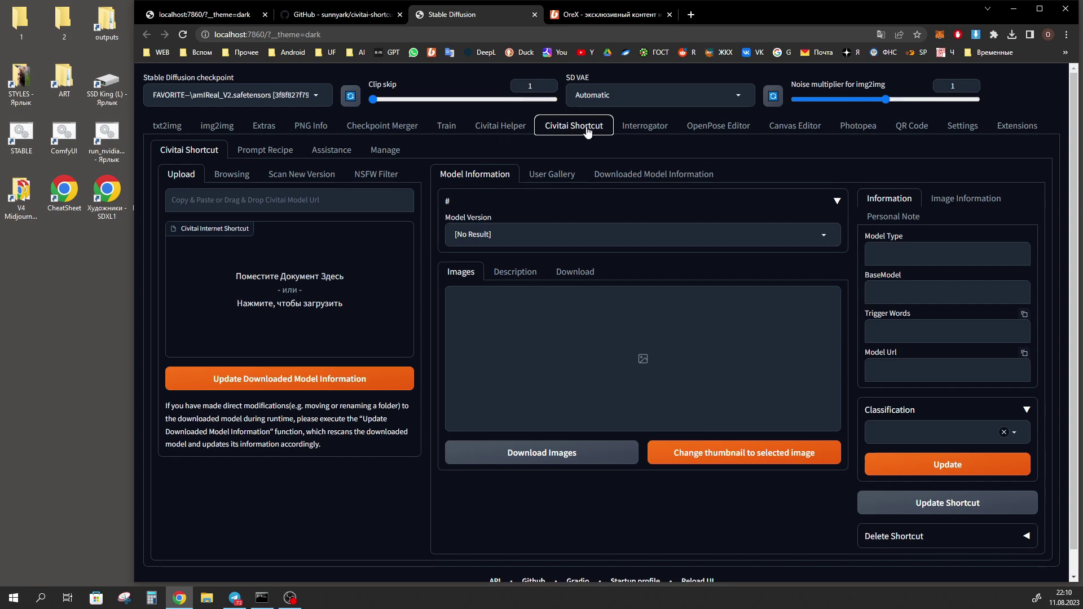
- Load the Available extensions index, pick out the civitai search term, then go back to Installed extensions
left_click(516, 127)
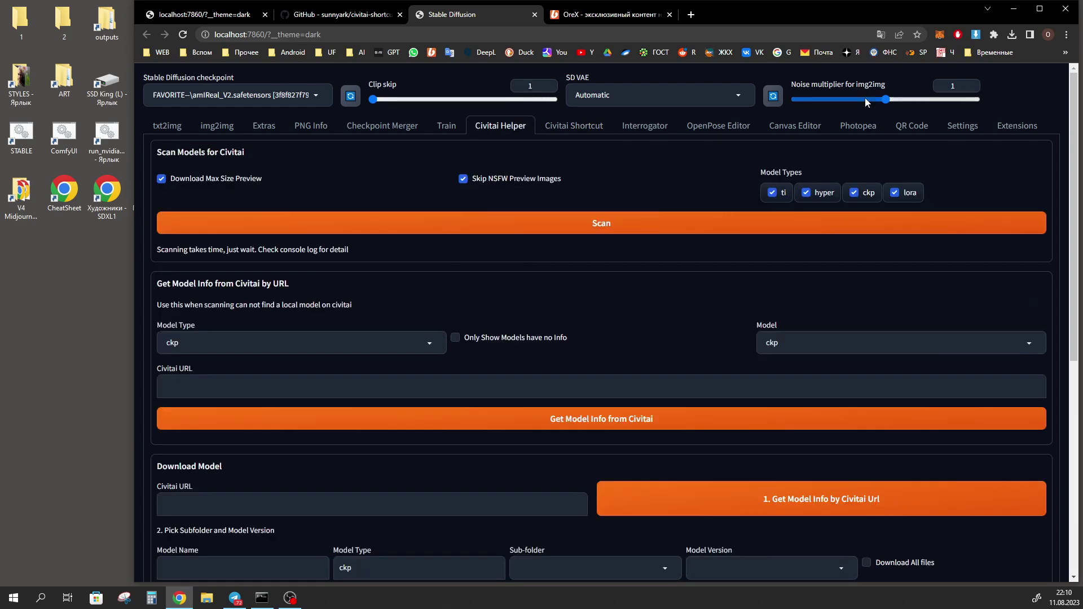
left_click(1017, 126)
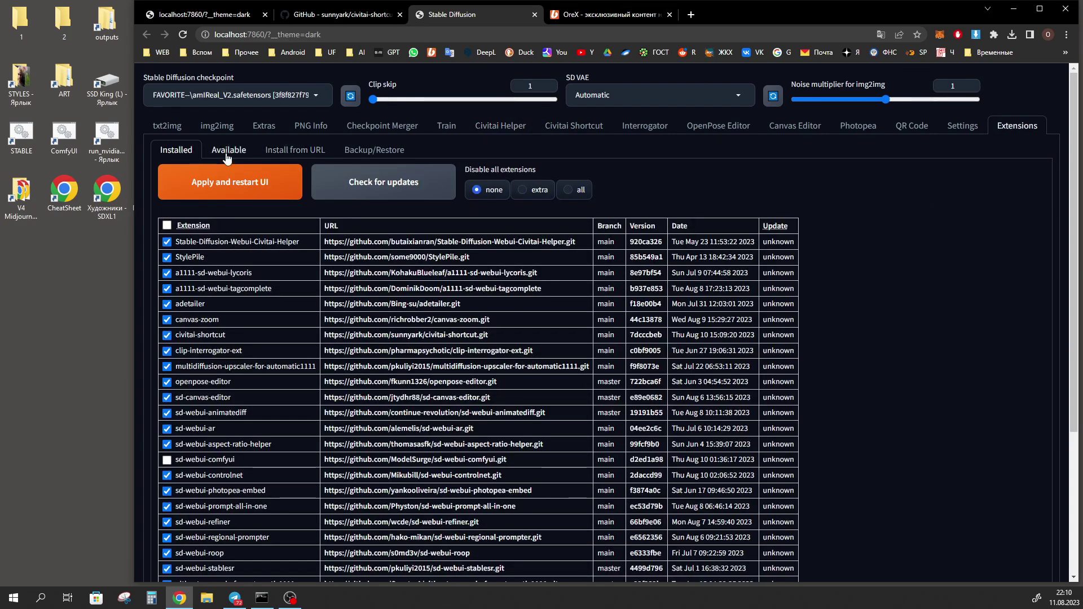
left_click(227, 158)
left_click(241, 182)
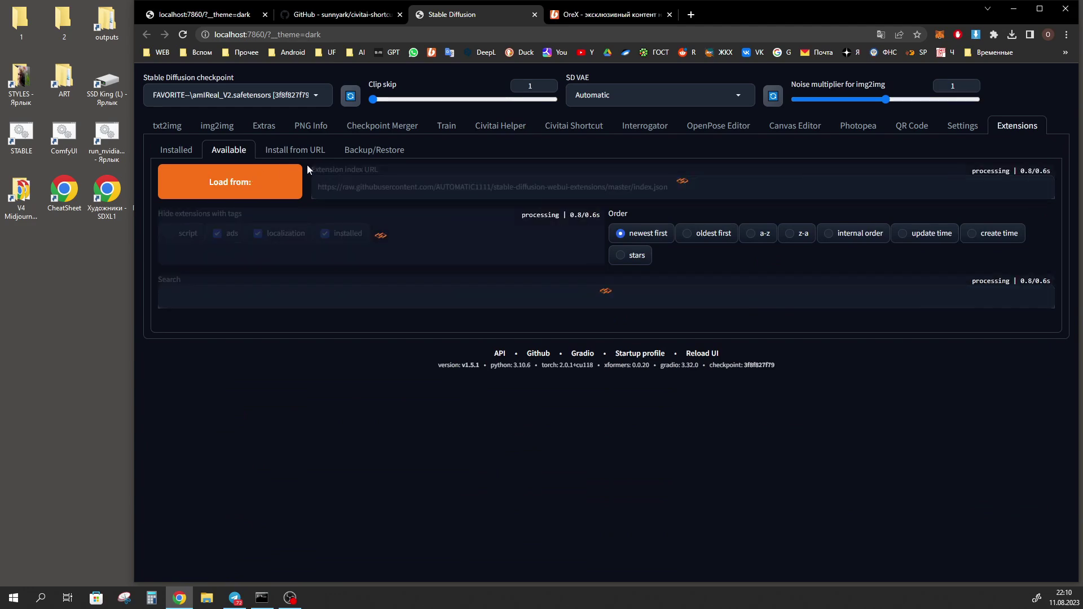
type("civitai")
double_click(163, 323)
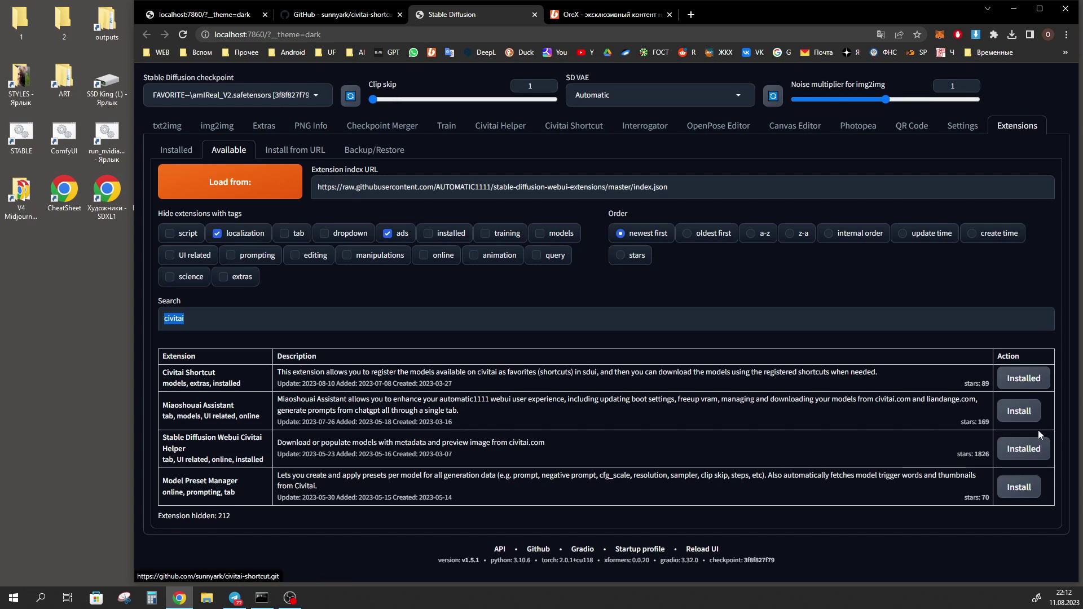
left_click(164, 150)
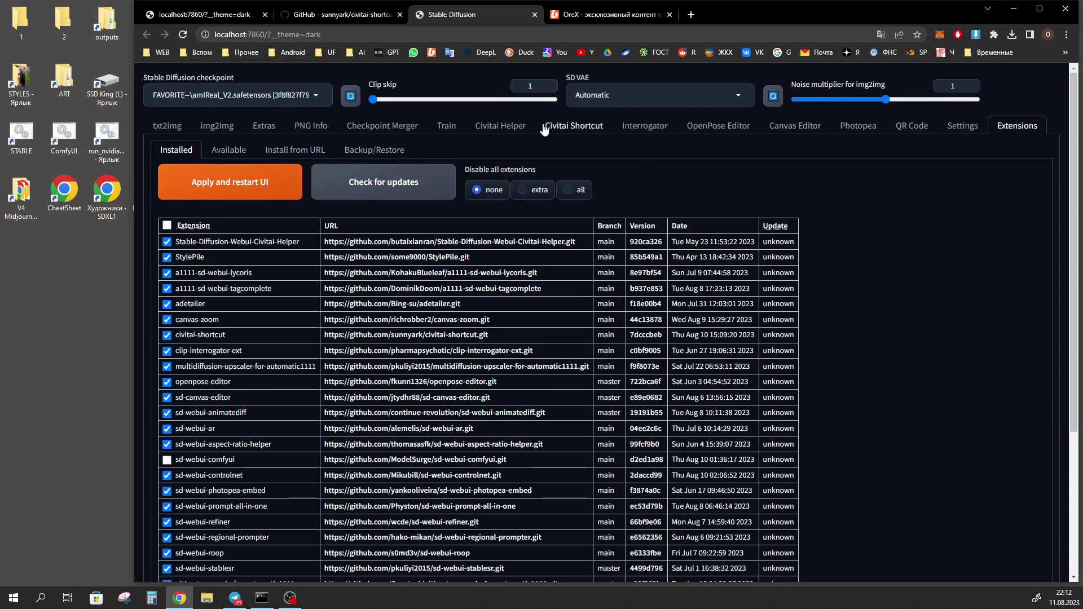
left_click(583, 126)
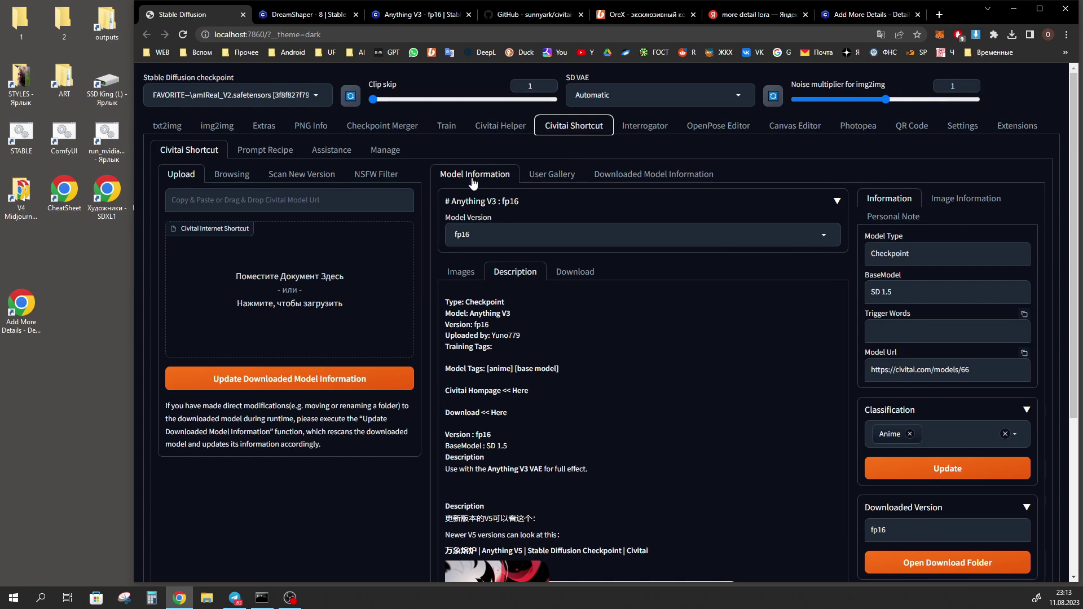
- Read Anything V3's description and Training Tags, then bring up its user image gallery
triple_click(469, 347)
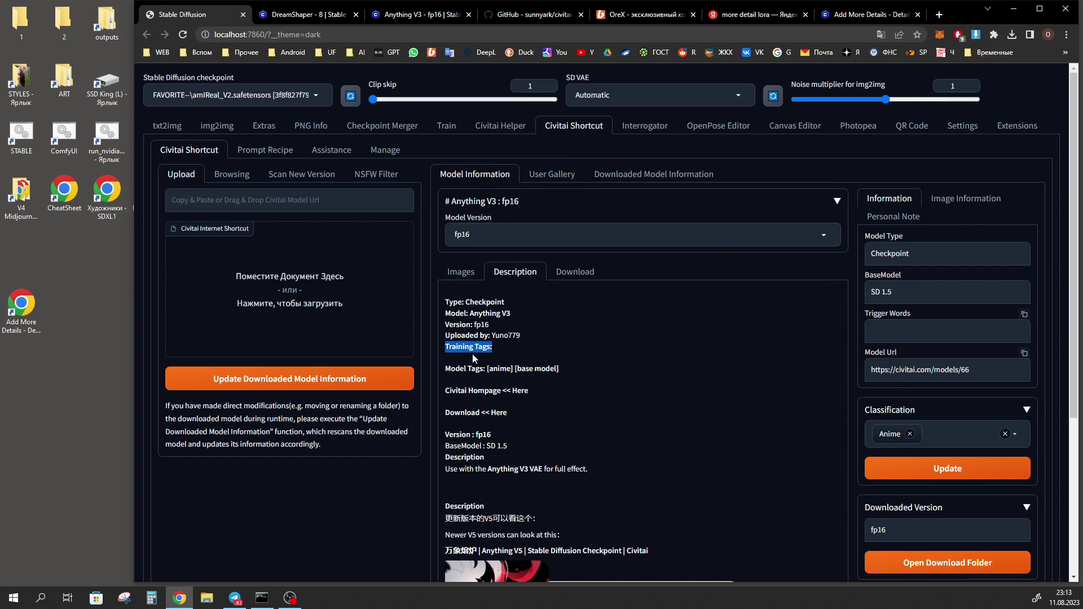
scroll(515, 349, "down", 1)
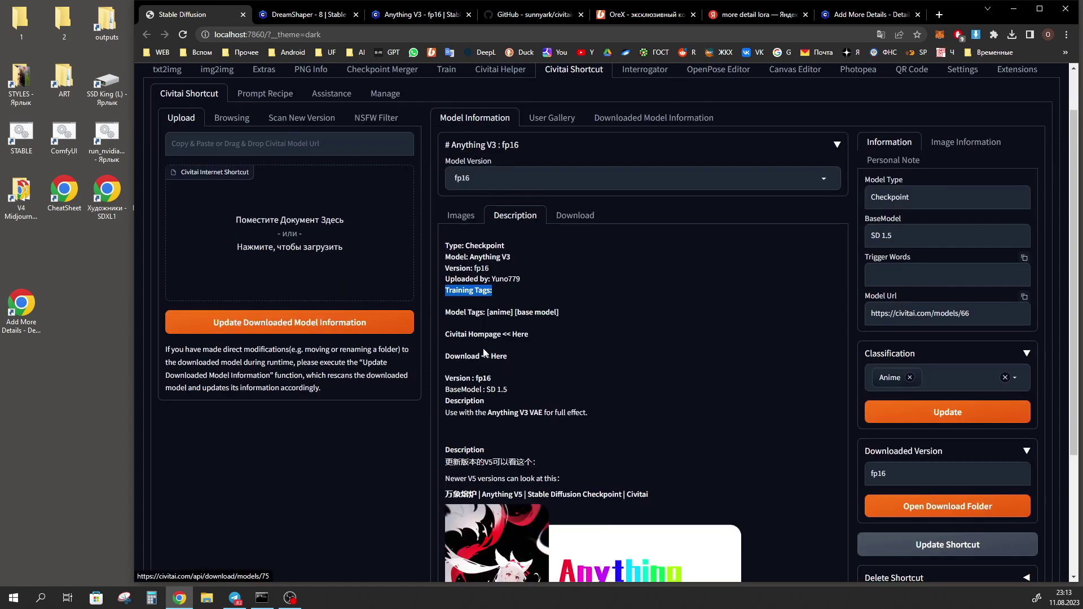
scroll(472, 373, "up", 1)
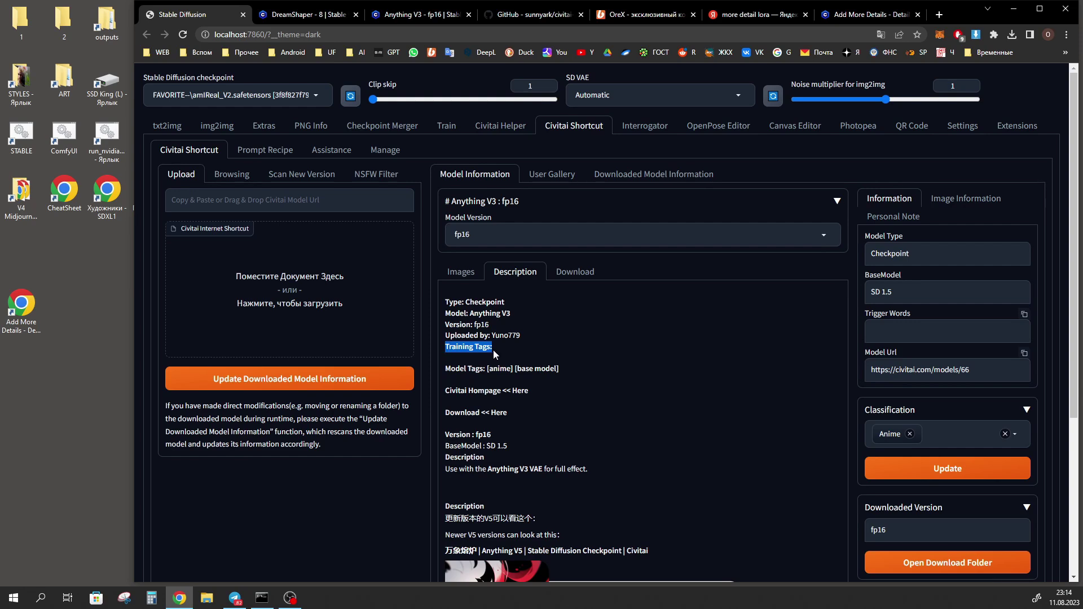
left_click(549, 179)
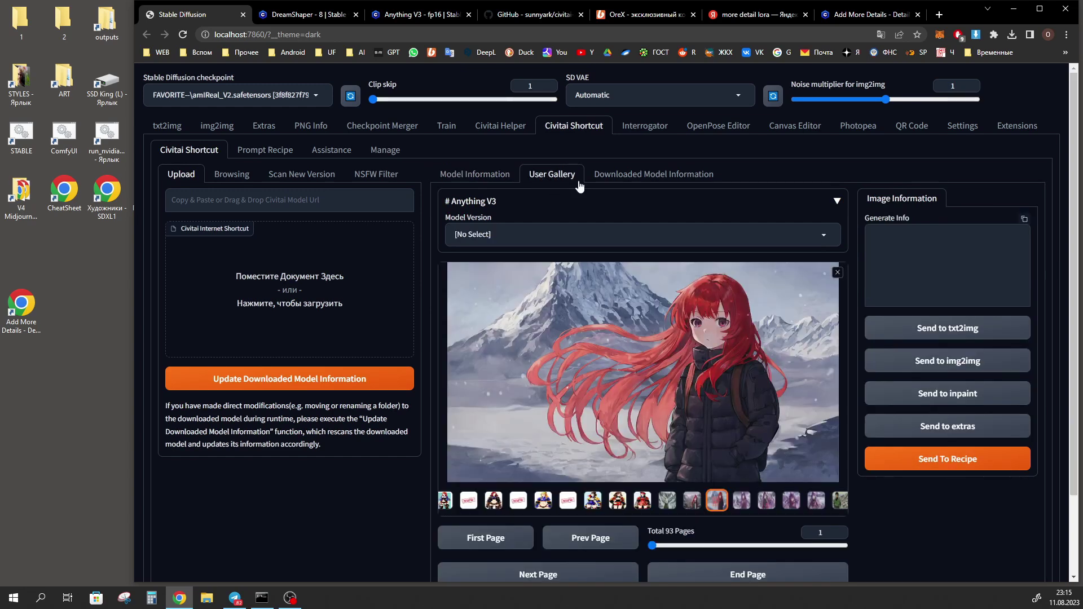
left_click(327, 16)
scroll(557, 285, "down", 10)
scroll(544, 283, "down", 10)
scroll(545, 284, "down", 4)
scroll(546, 283, "down", 5)
scroll(530, 311, "down", 4)
scroll(512, 340, "down", 6)
left_click(182, 14)
scroll(550, 524, "down", 3)
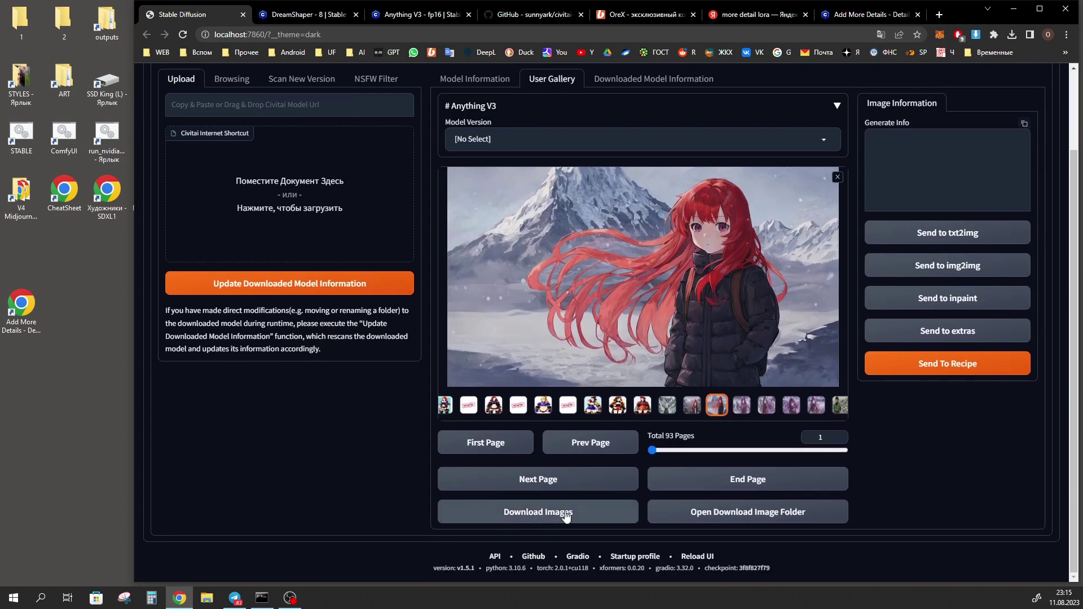
scroll(641, 484, "up", 3)
scroll(679, 379, "down", 2)
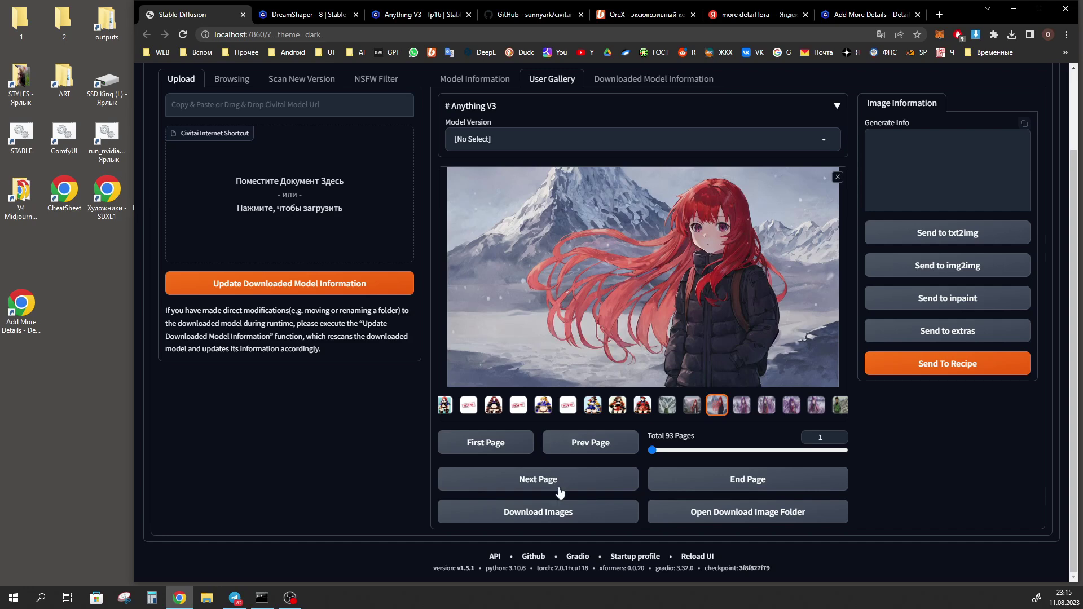
scroll(683, 361, "up", 2)
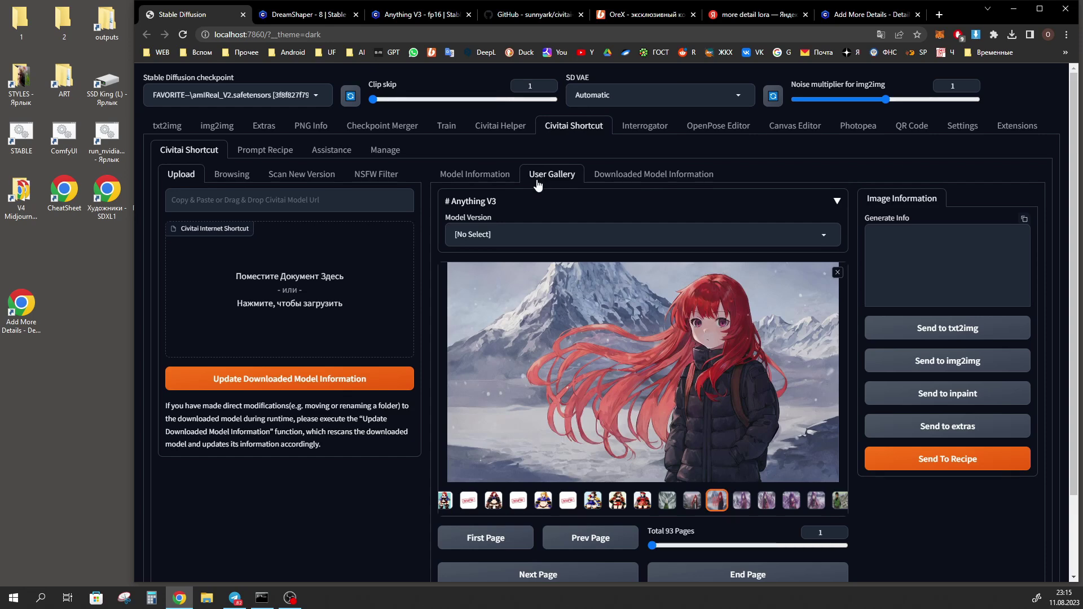
left_click(553, 126)
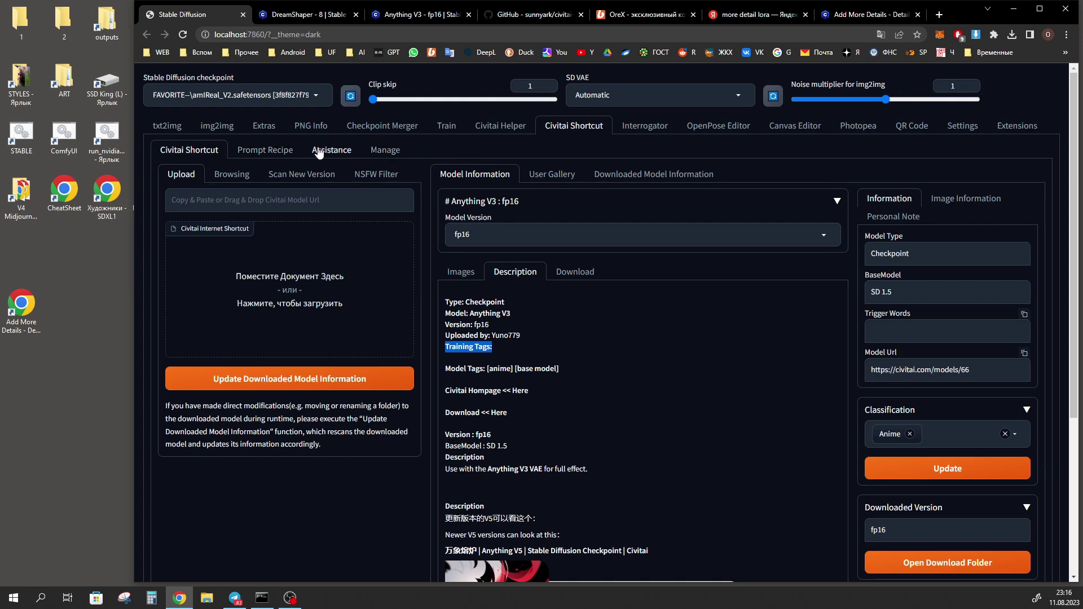
left_click(184, 153)
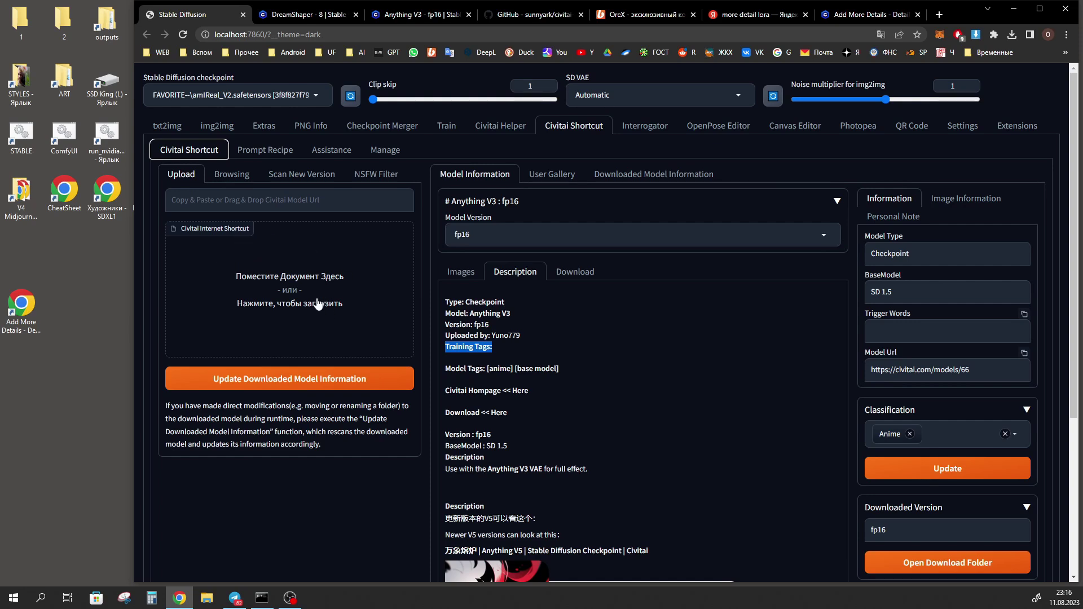
left_click(264, 150)
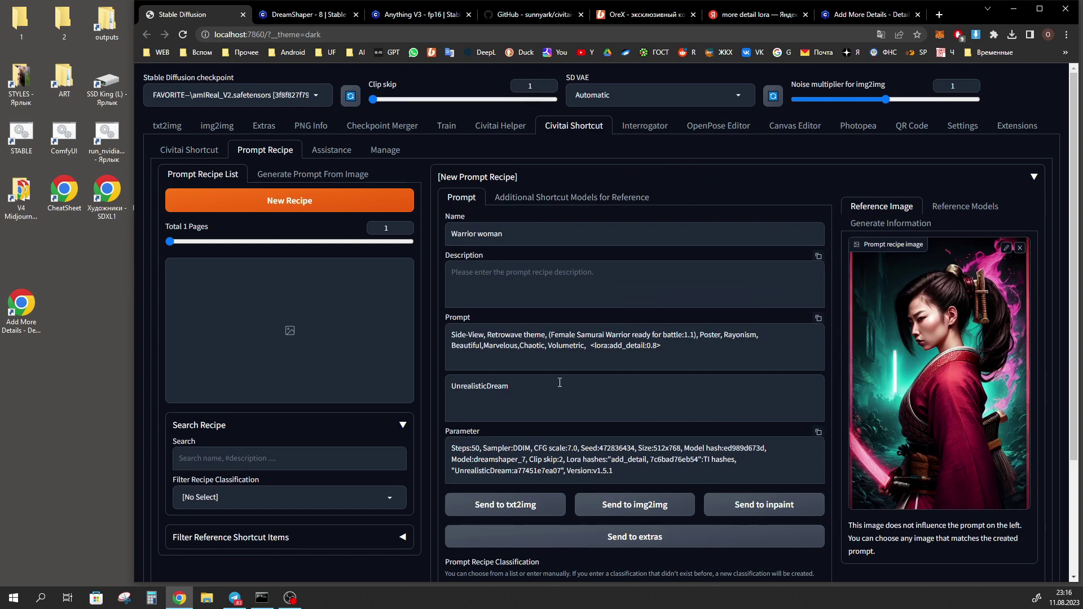
- Scroll through the Warrior woman prompt recipe, then switch to the Anime classification in Assistance
scroll(560, 383, "down", 2)
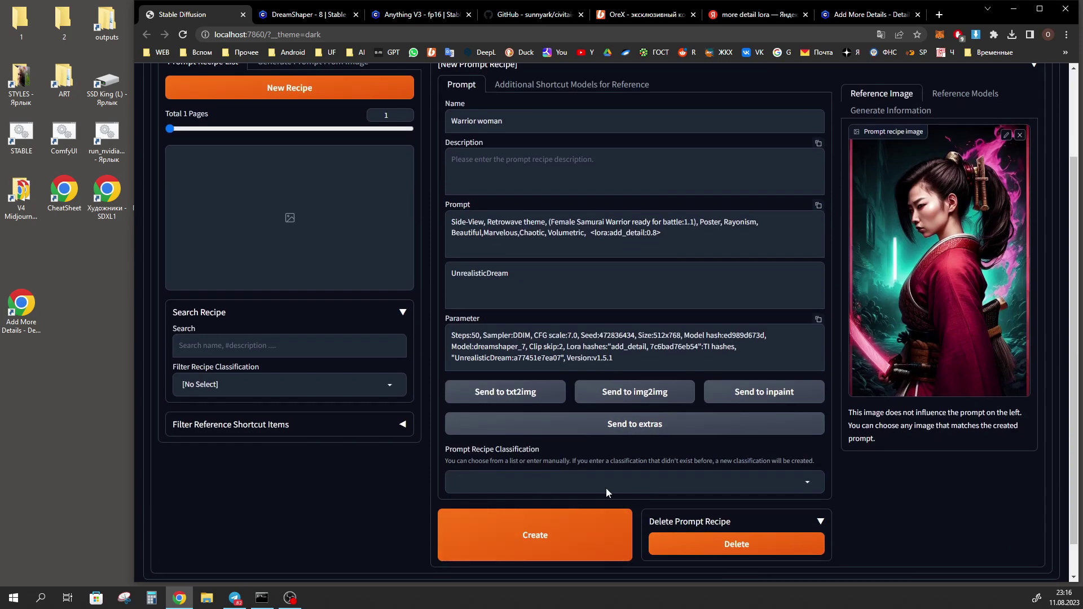
scroll(605, 488, "up", 1)
scroll(649, 526, "down", 1)
scroll(533, 458, "up", 2)
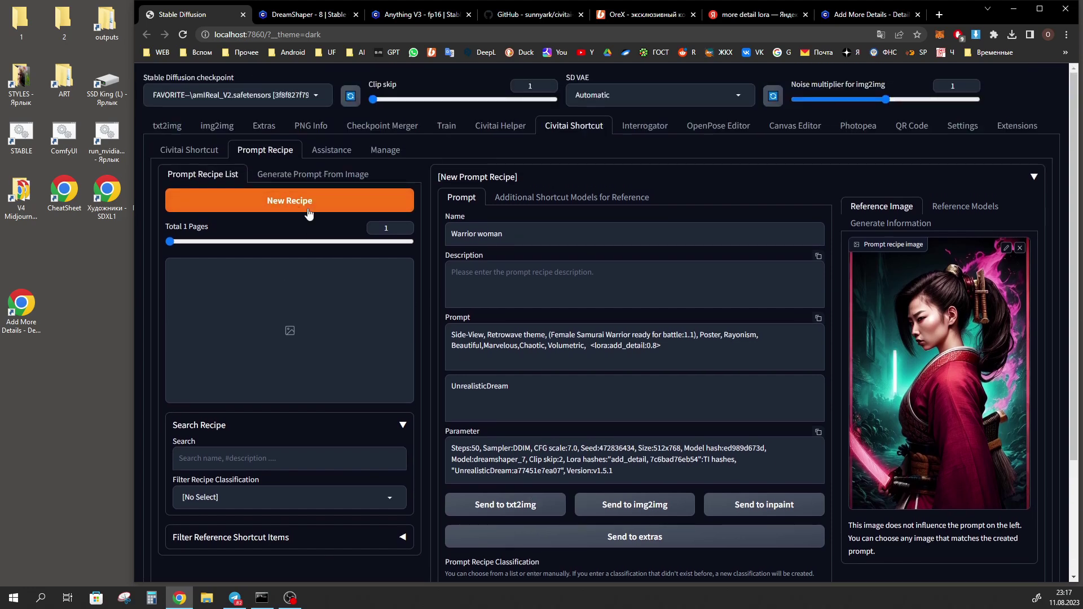
scroll(372, 380, "down", 1)
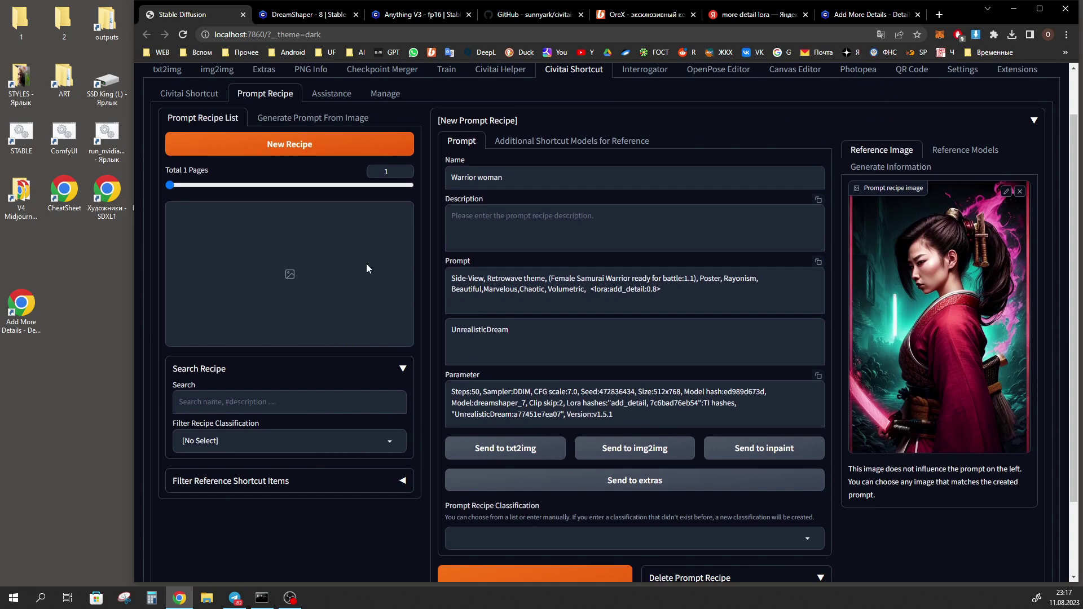
scroll(264, 132, "up", 1)
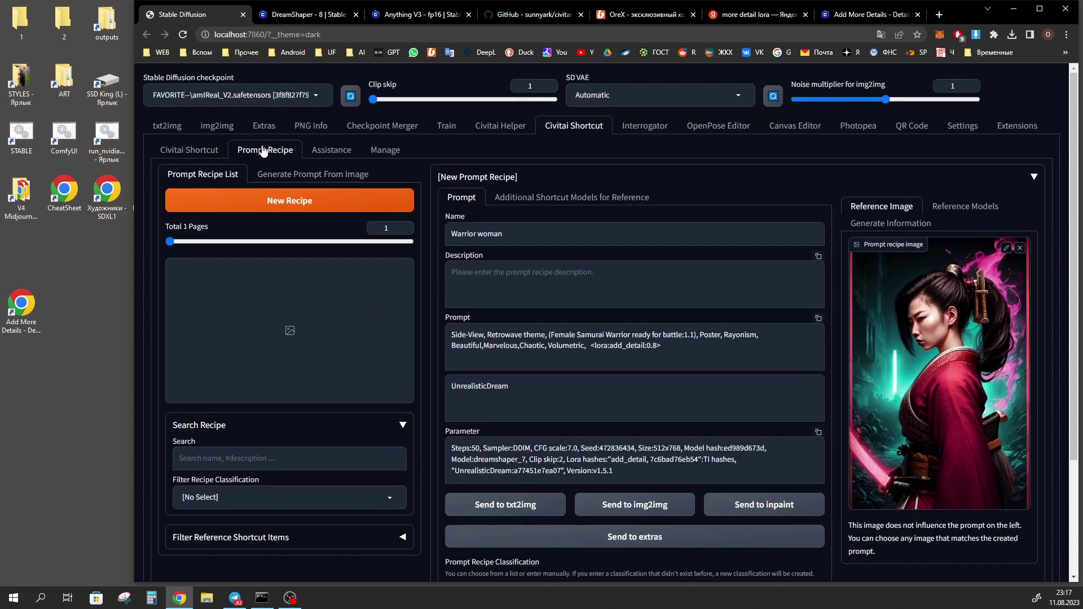
scroll(593, 216, "down", 1)
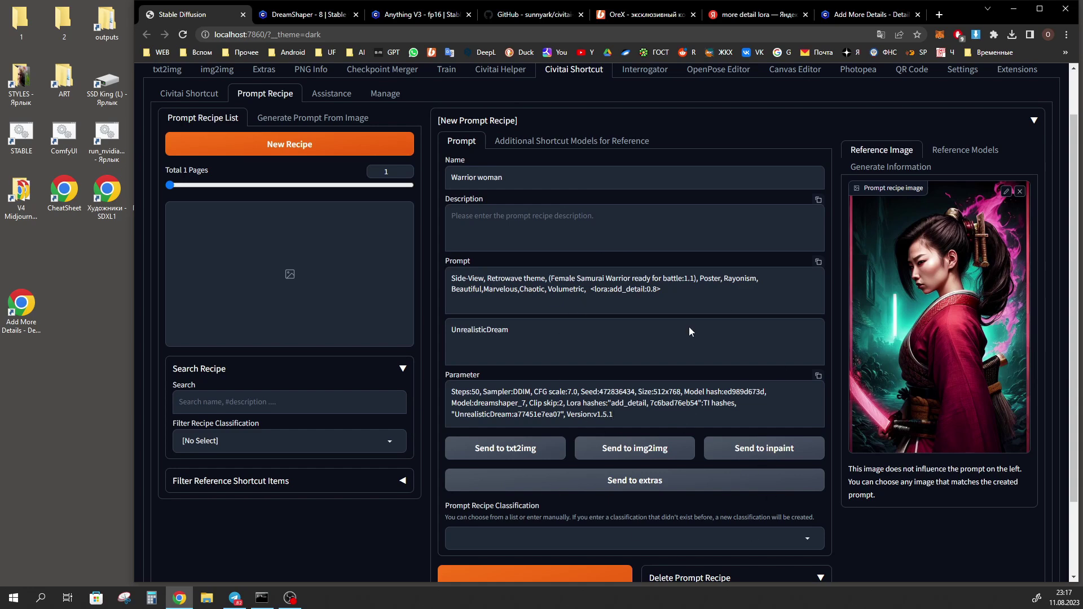
scroll(645, 420, "up", 1)
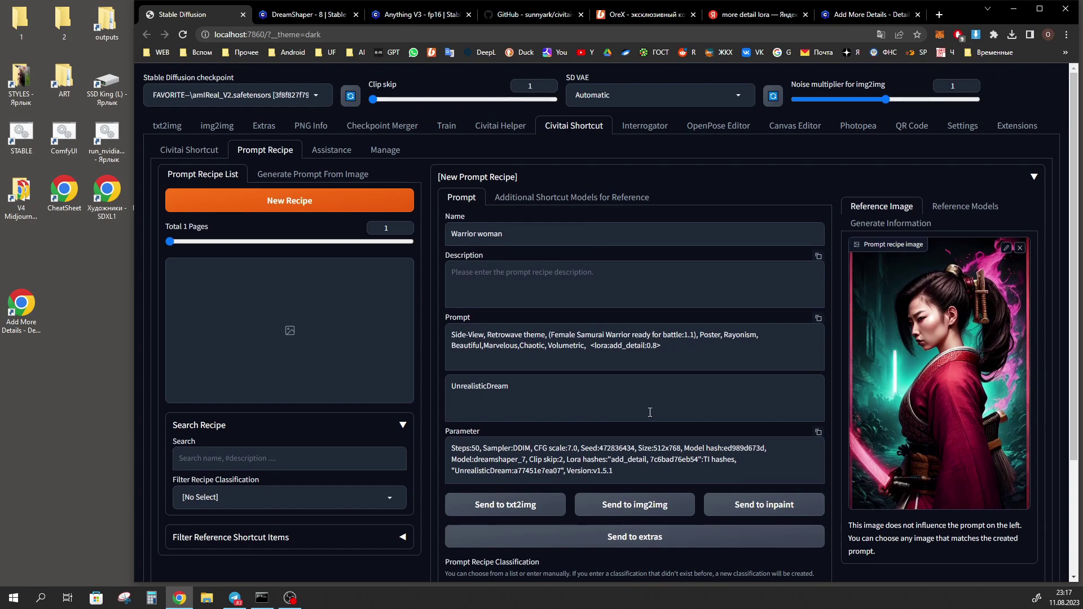
scroll(650, 412, "down", 2)
scroll(658, 166, "up", 1)
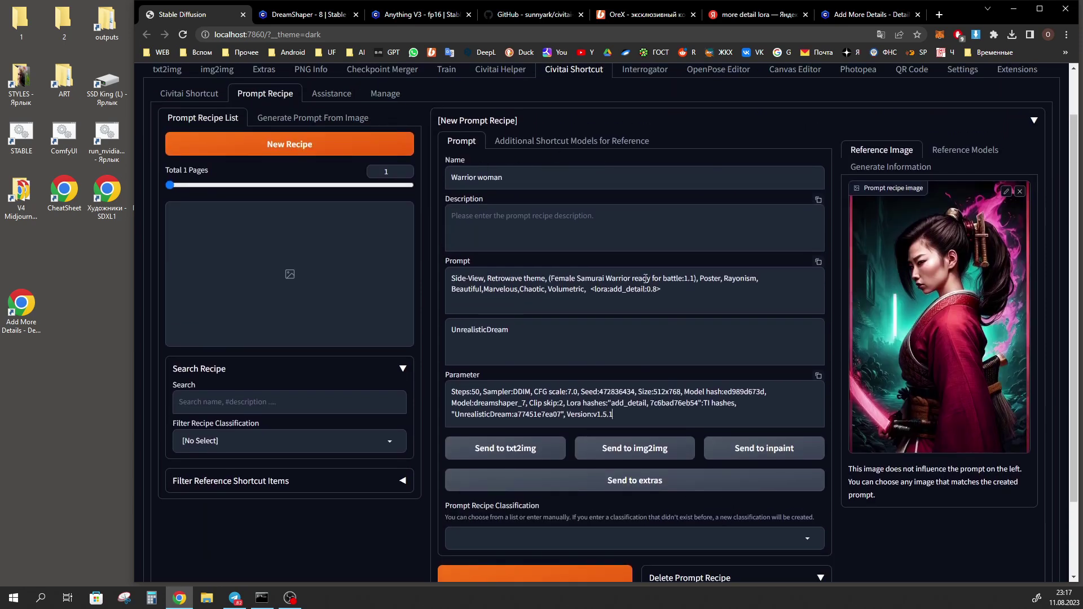
scroll(689, 265, "up", 1)
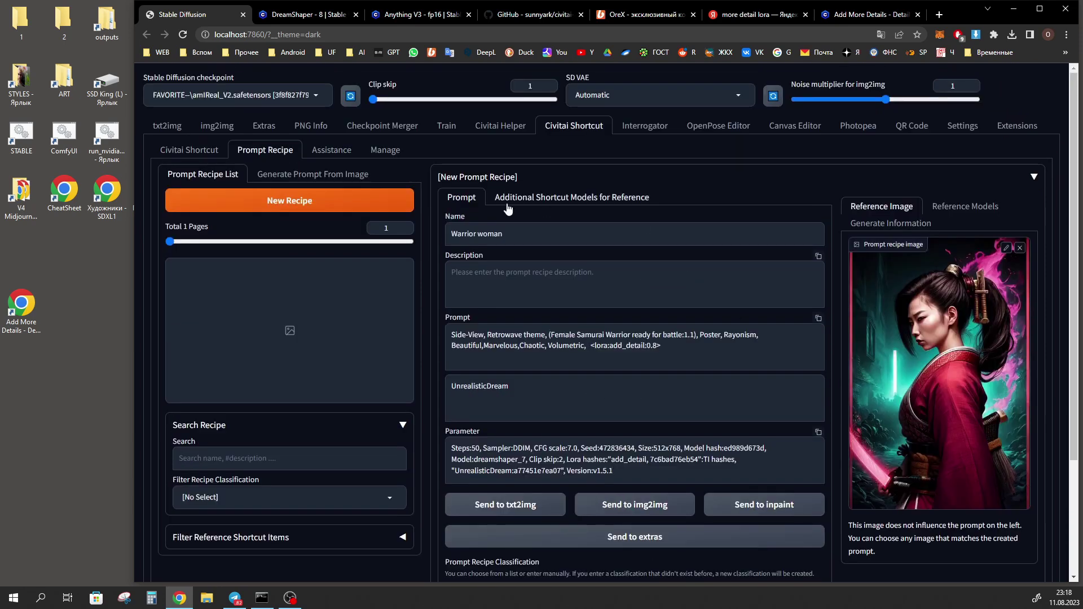
left_click(330, 155)
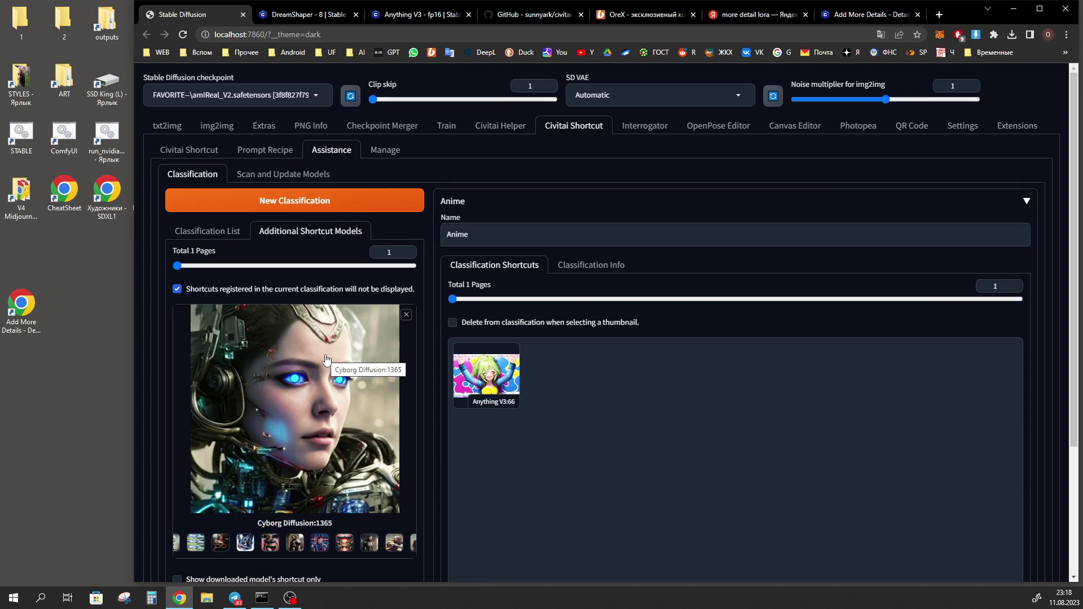
- Go from Prompt Recipe through Assistance to the Manage settings page
left_click(245, 150)
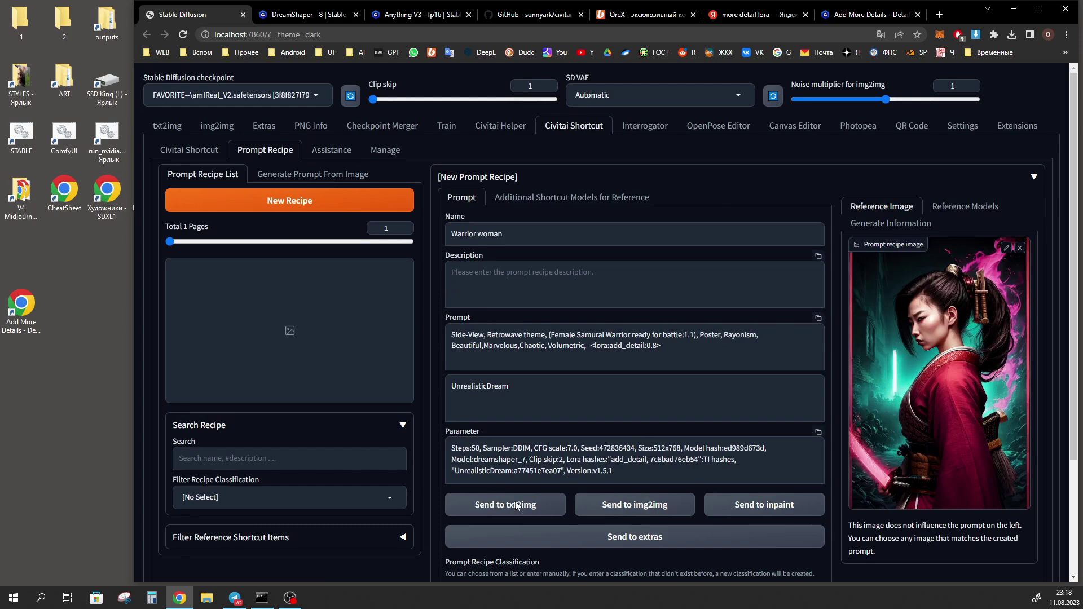
left_click(331, 151)
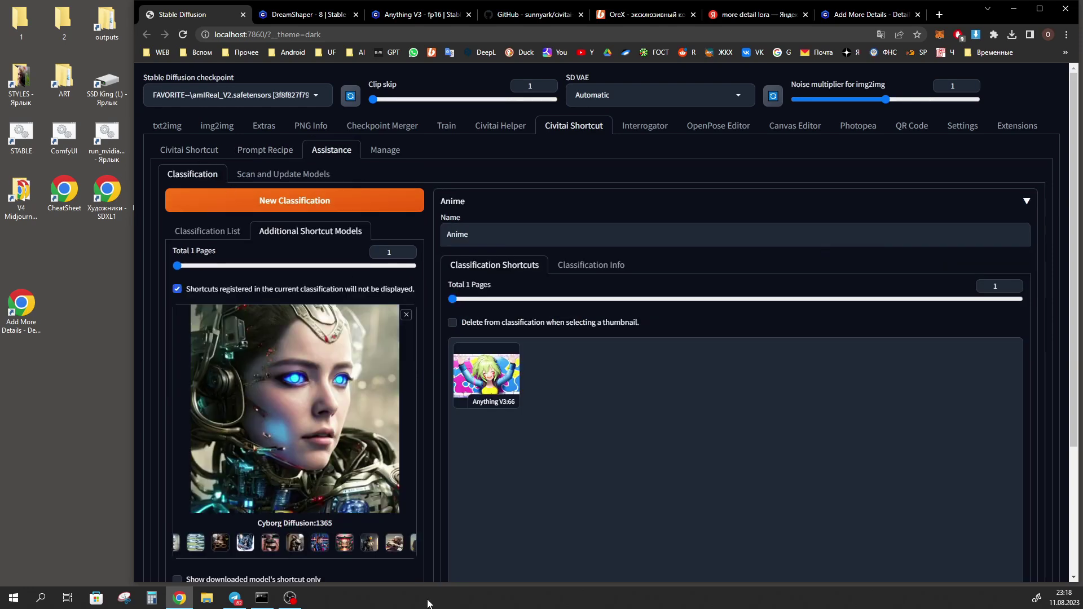
left_click(325, 152)
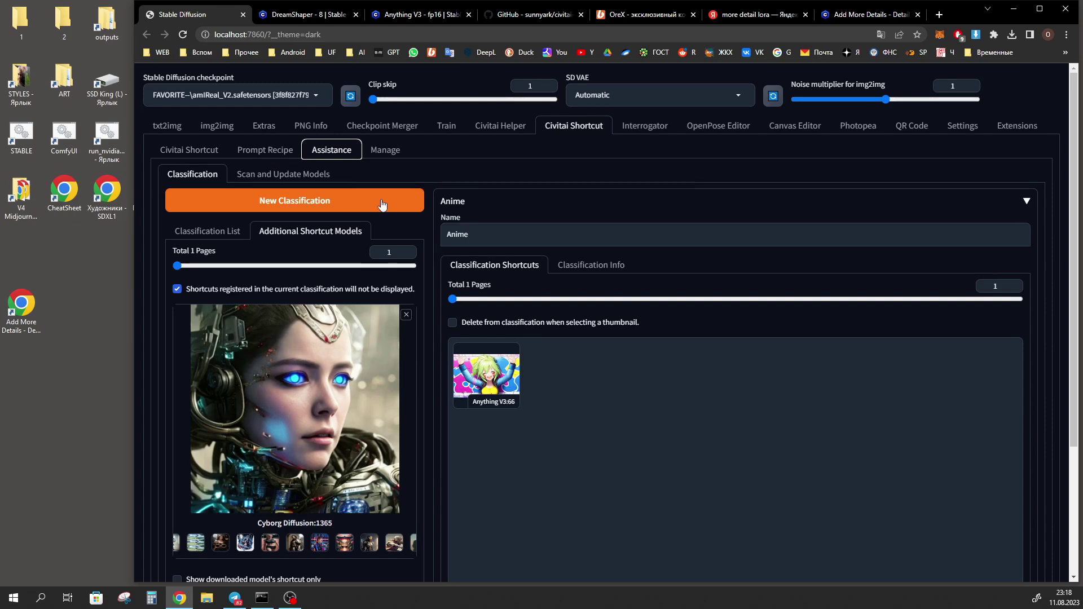
left_click(389, 153)
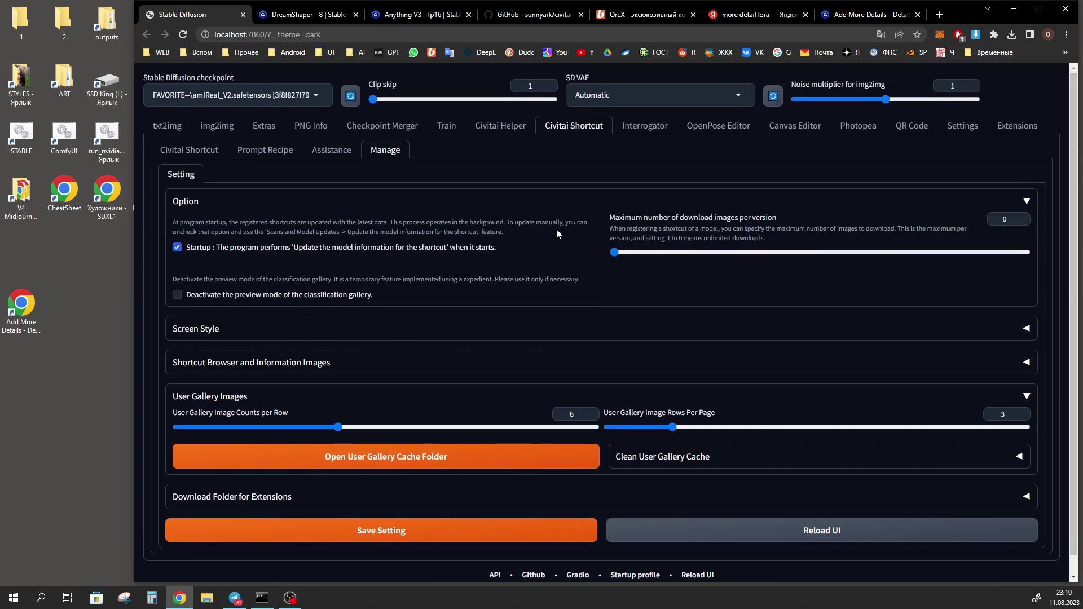
- Translate the page to Russian, revert it to English, and return to the Civitai Shortcut model view
right_click(587, 206)
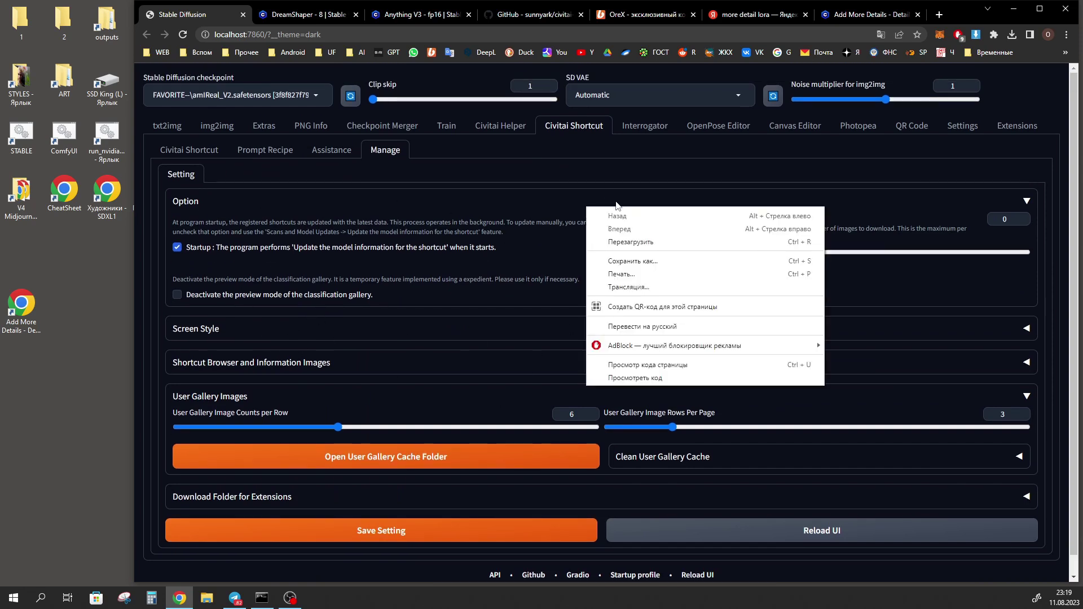
left_click(647, 327)
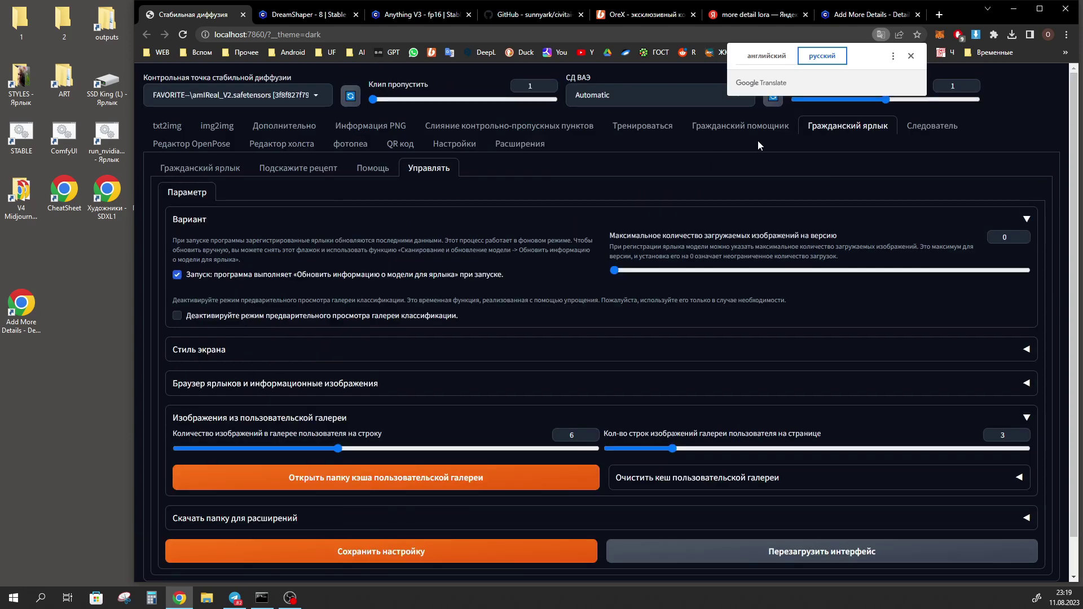
left_click(767, 60)
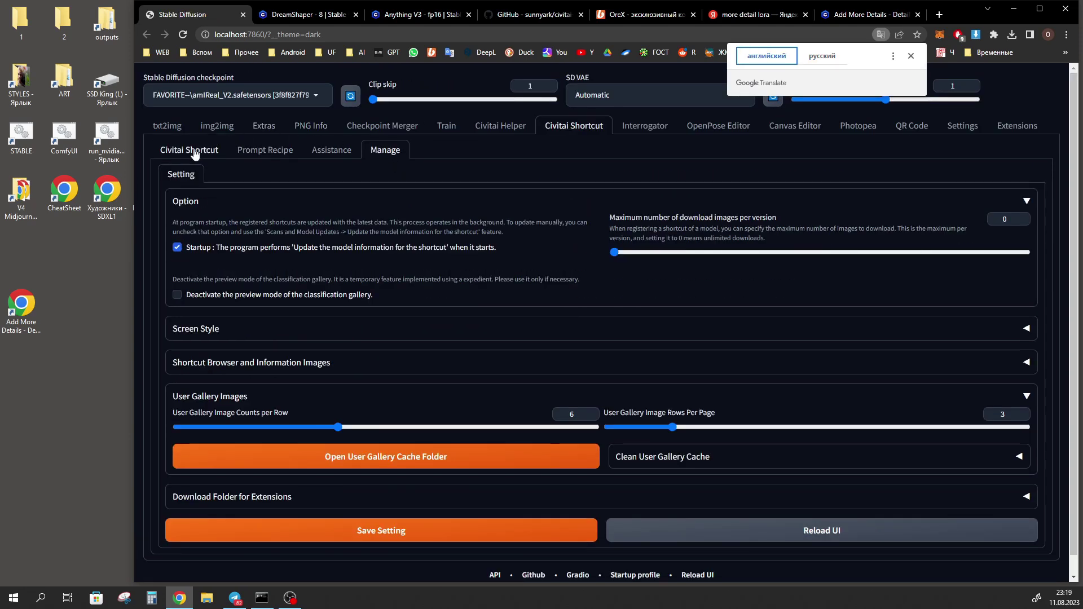
left_click(177, 153)
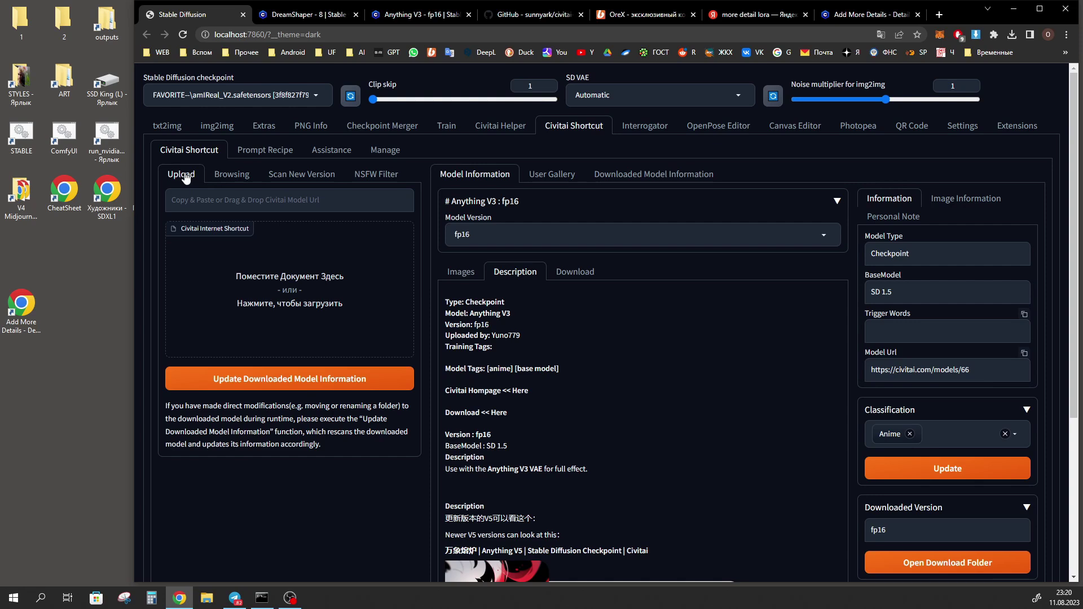
- Copy the DreamShaper Civitai page URL from the address bar and return to the WebUI tab
key("Tab")
key("ctrl+Tab")
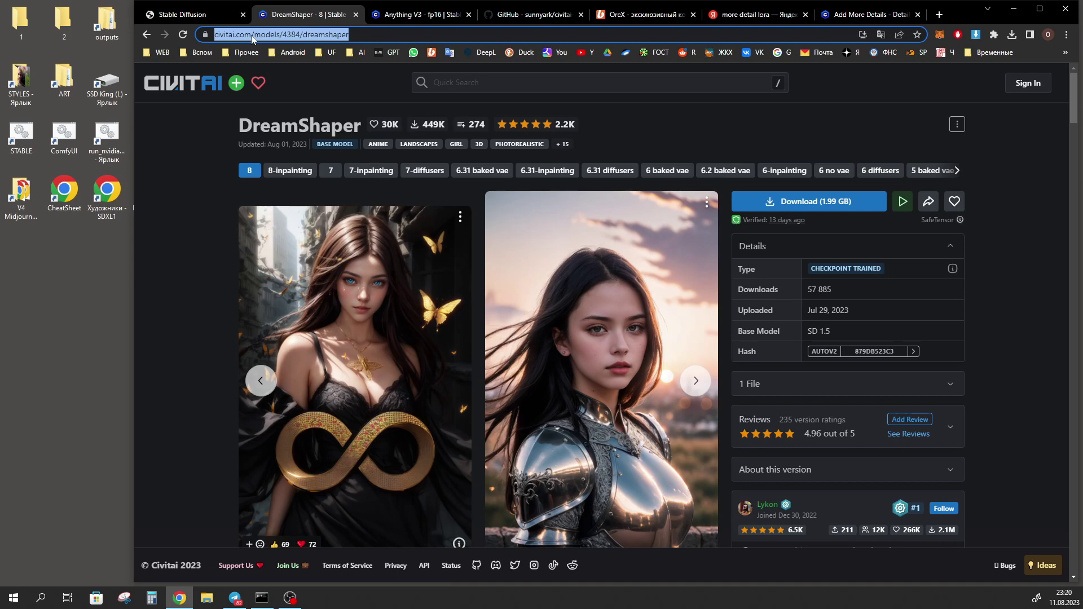
right_click(248, 39)
left_click(294, 100)
left_click(200, 15)
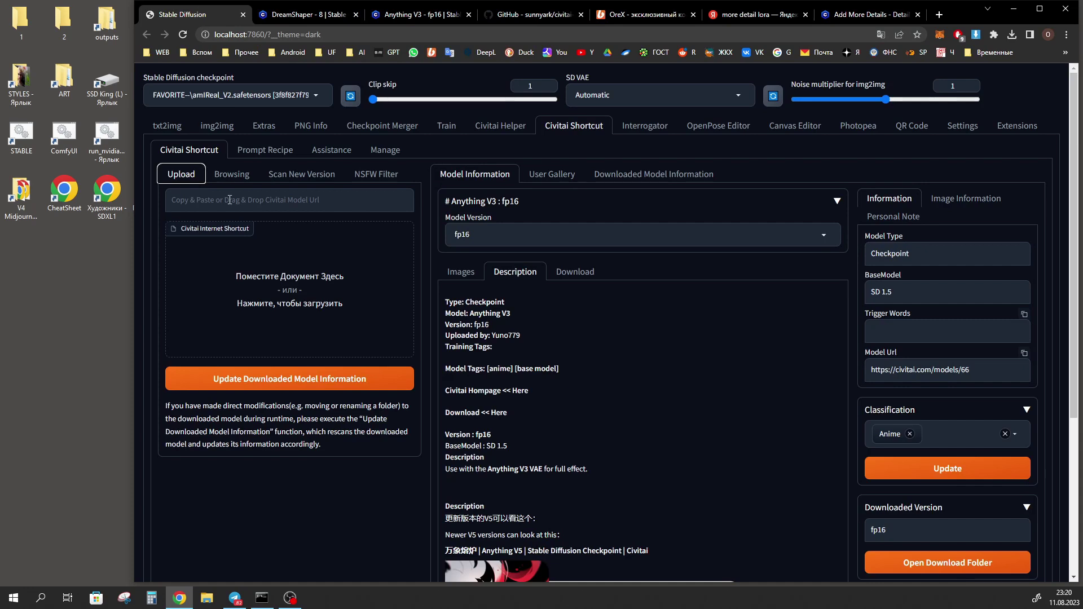
- Paste the DreamShaper URL into the Civitai Model Url field to register DreamShaper 8
right_click(189, 202)
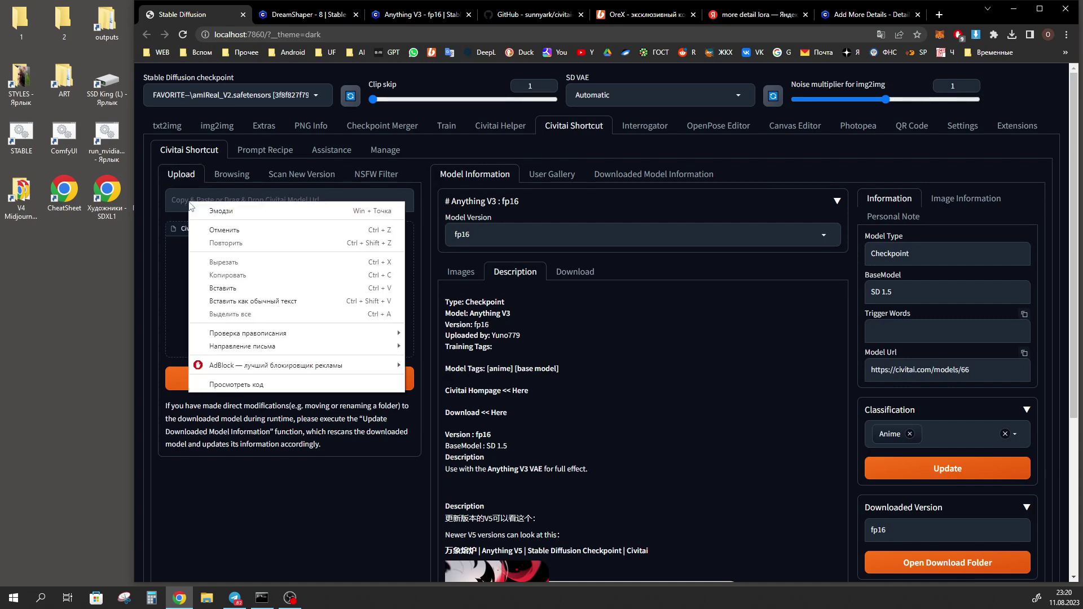
left_click(242, 288)
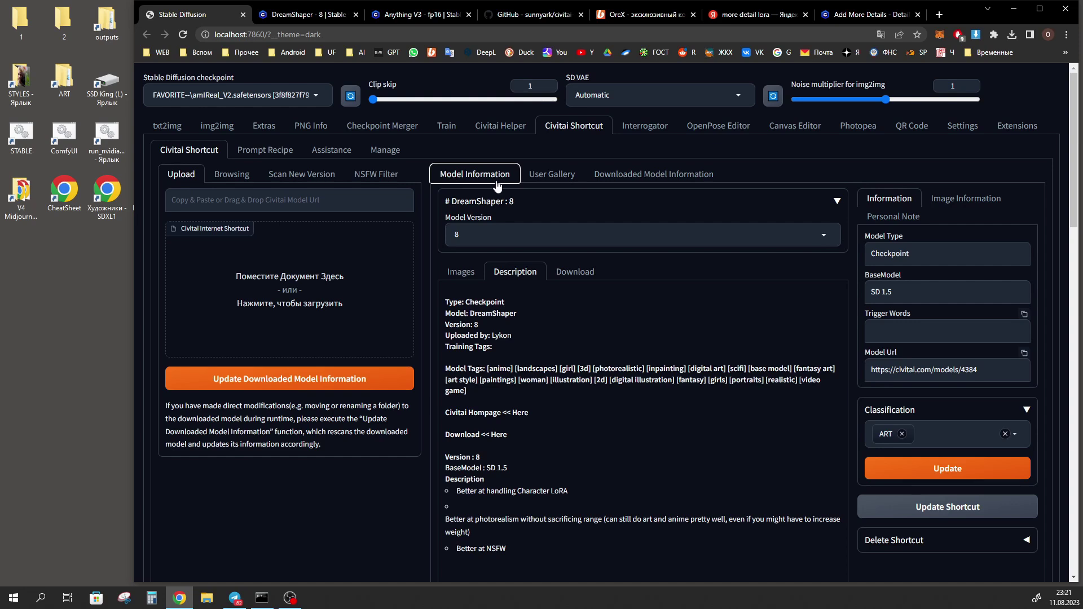
- Check DreamShaper 8's version list, sample images and description, then show its Download options
left_click(507, 236)
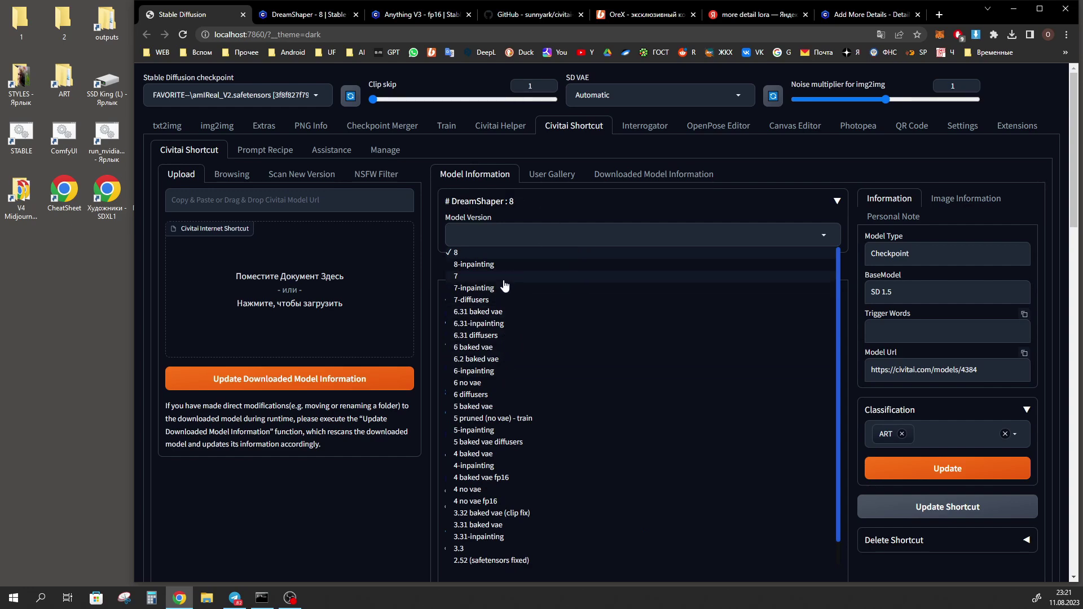
left_click(573, 208)
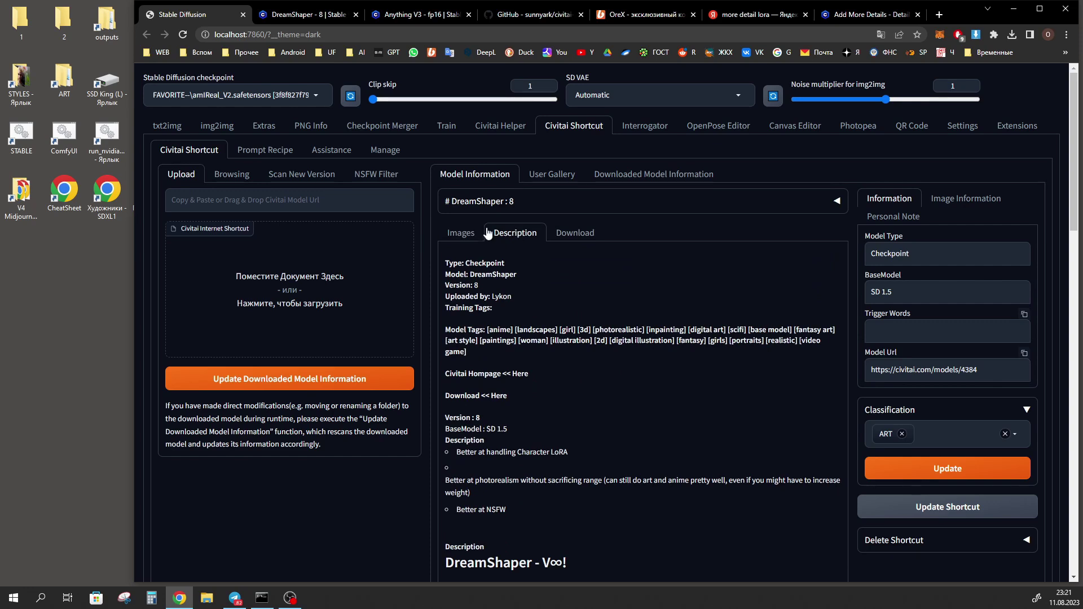
left_click(459, 232)
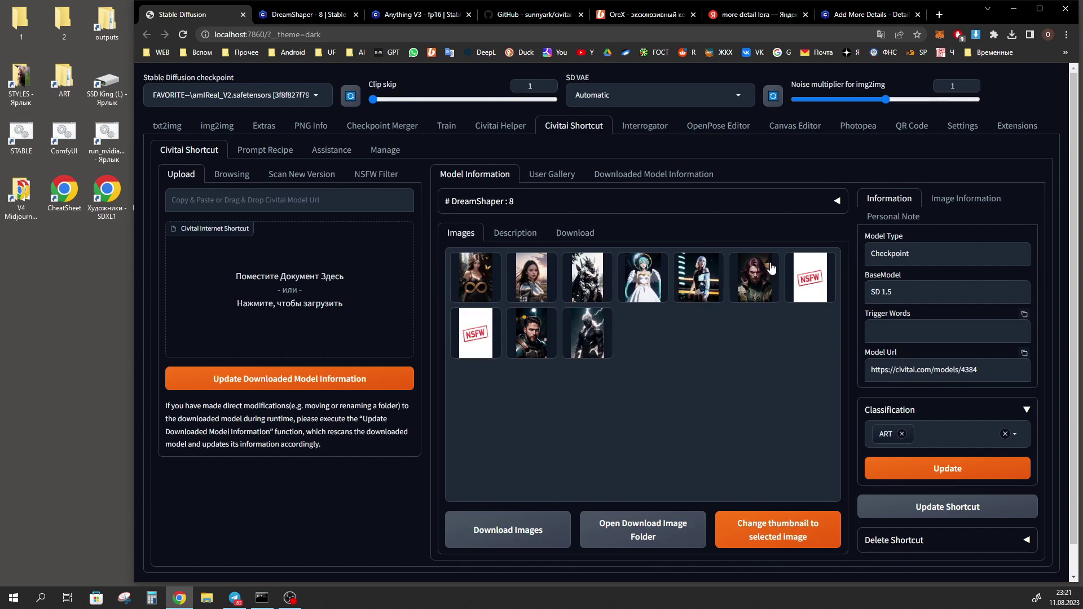
left_click(514, 234)
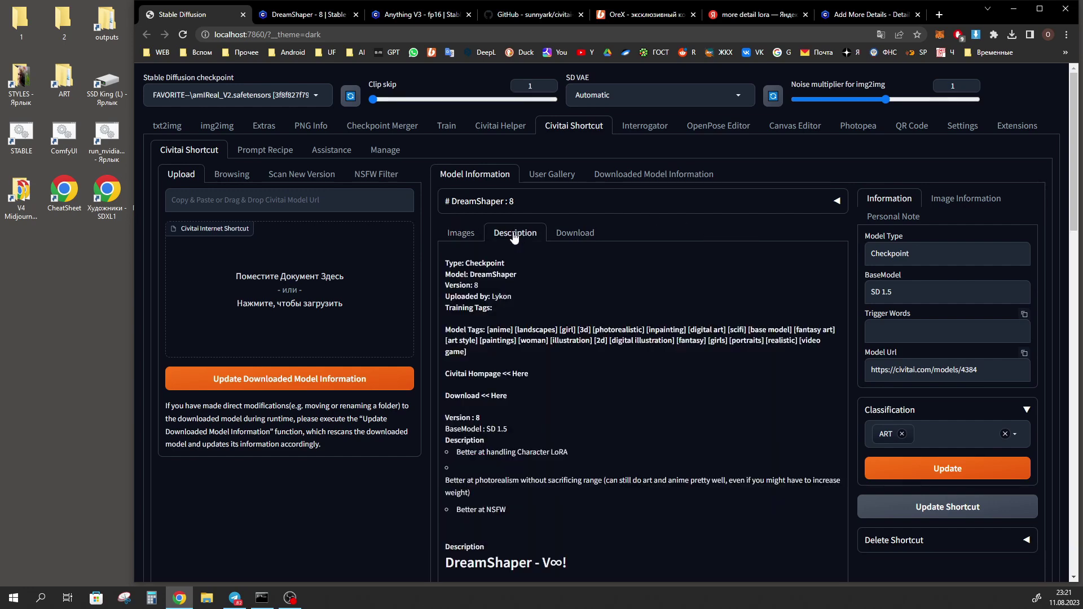
left_click(471, 203)
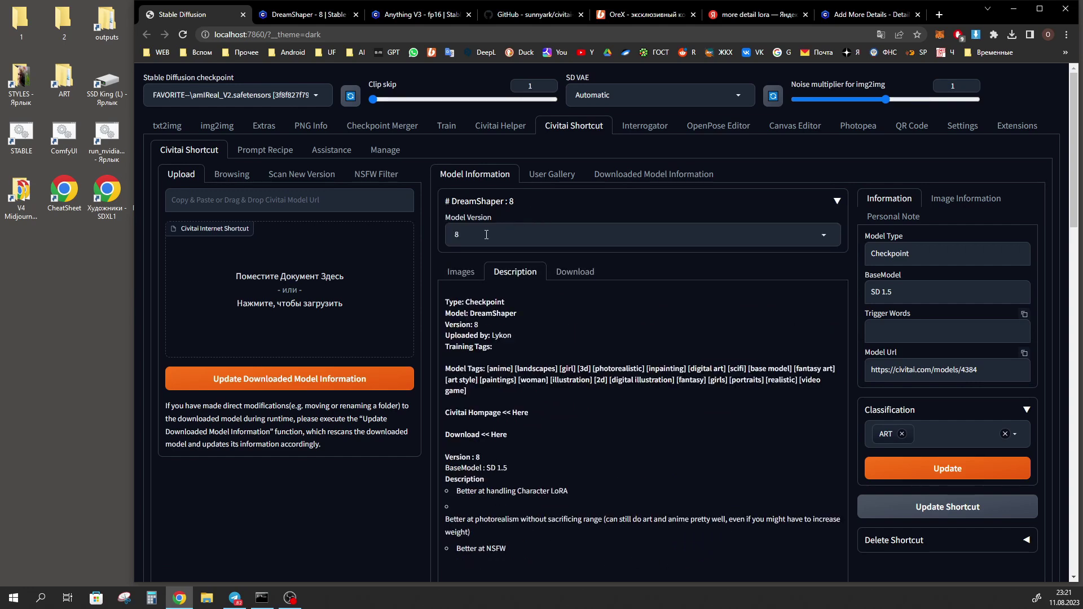
left_click(575, 271)
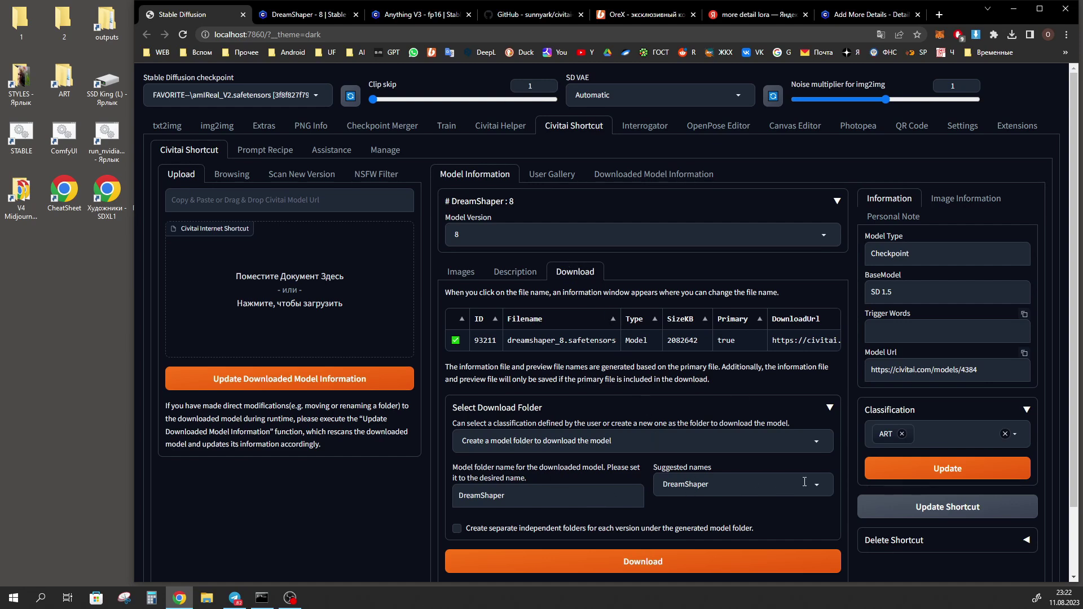
- Compare the suggested download folder names with the local Stable-diffusion models folder, then return to the description
left_click(703, 486)
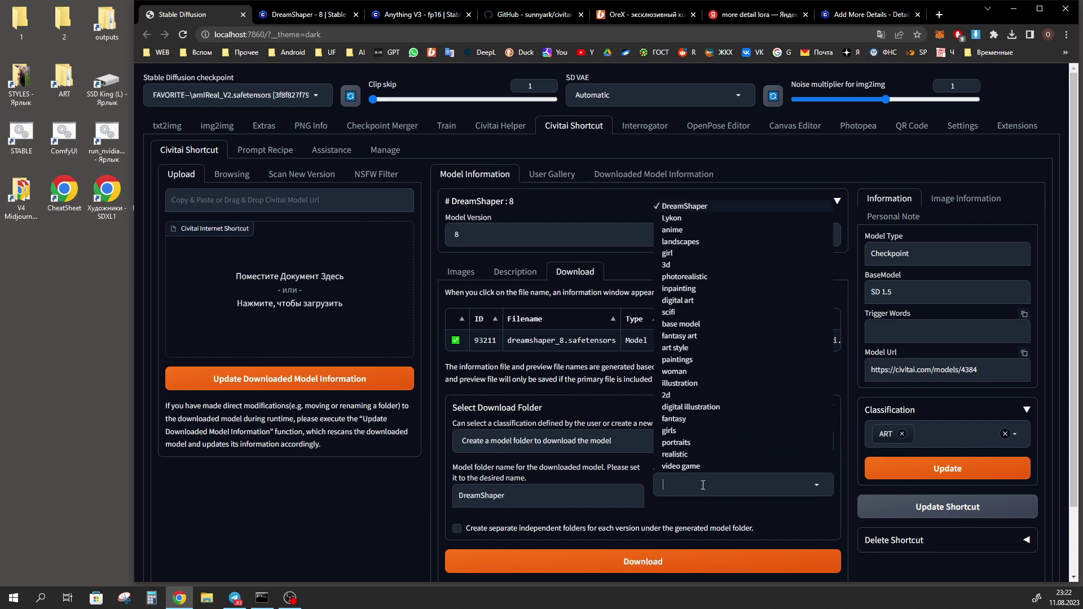
key("alt+Tab")
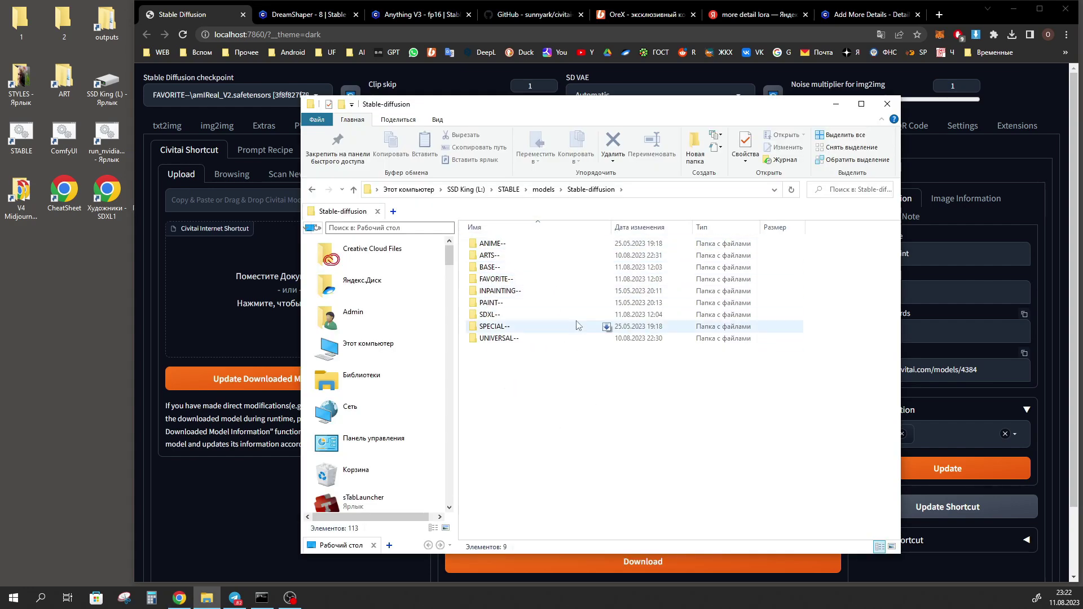
left_click(839, 109)
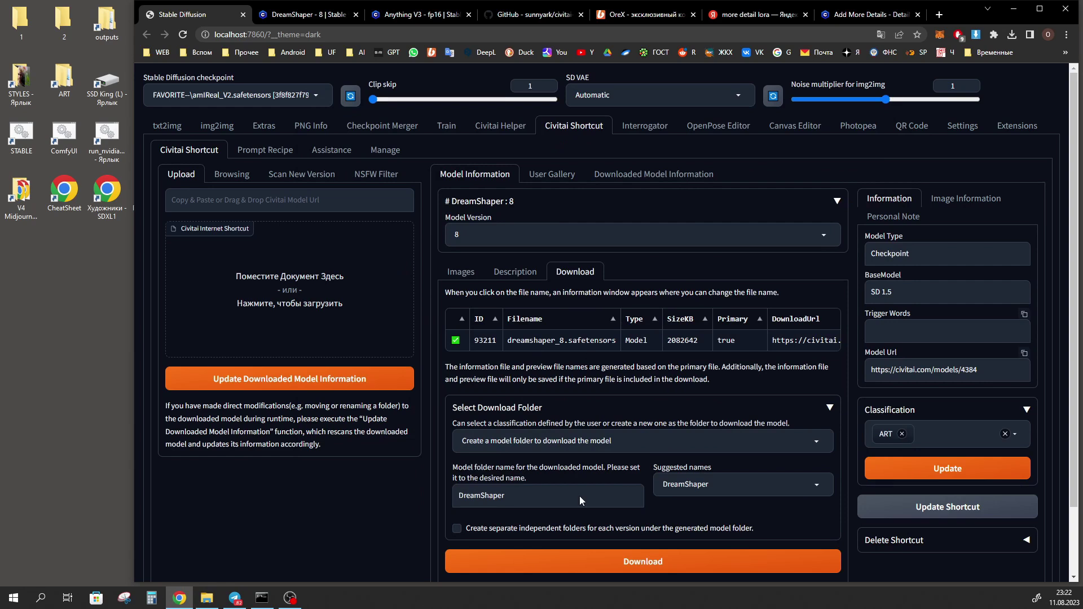
left_click(520, 275)
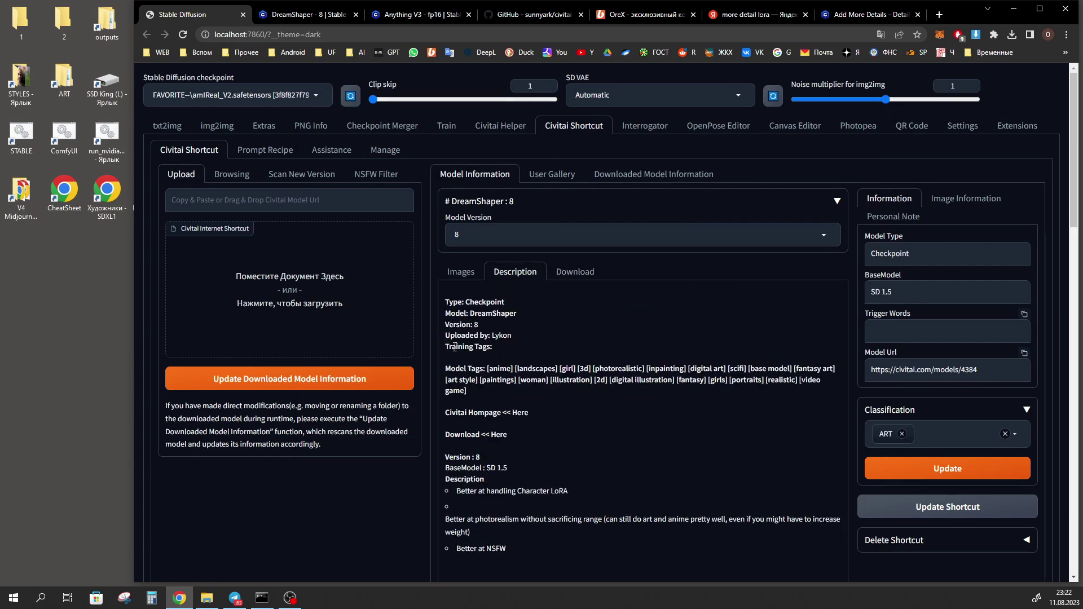
- Visit DreamShaper 8's Civitai homepage, then start and cancel downloading its model file
left_click_drag(445, 347, 497, 347)
scroll(523, 343, "down", 1)
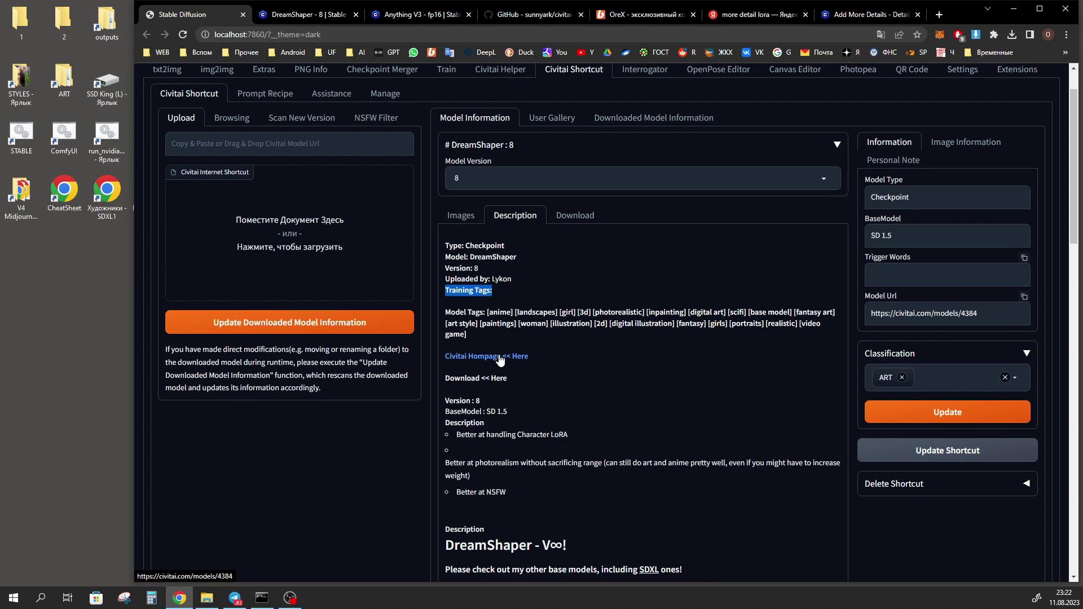
left_click(297, 17)
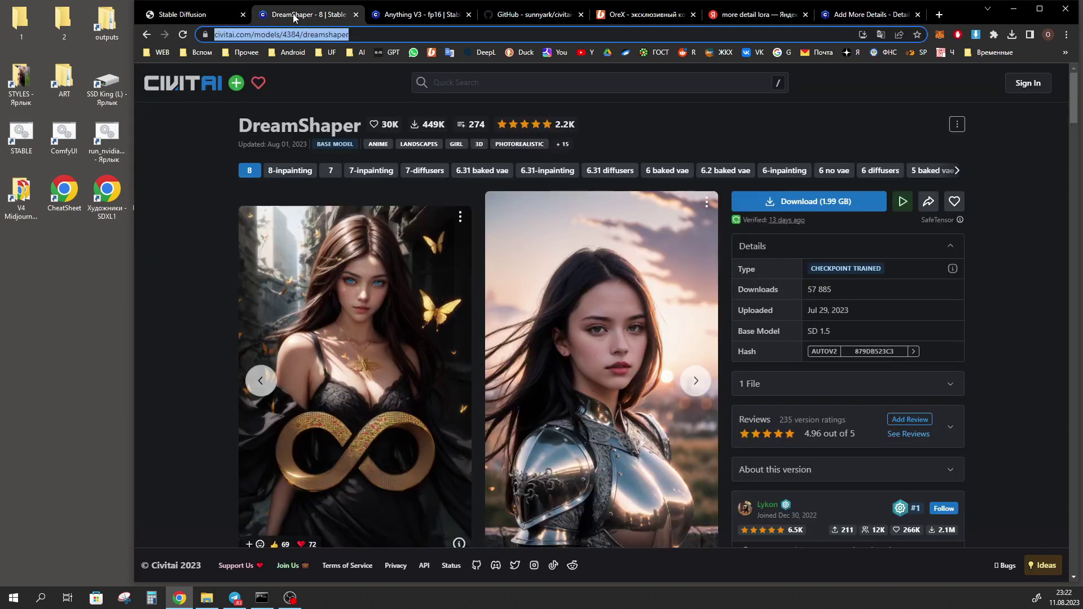
left_click(194, 7)
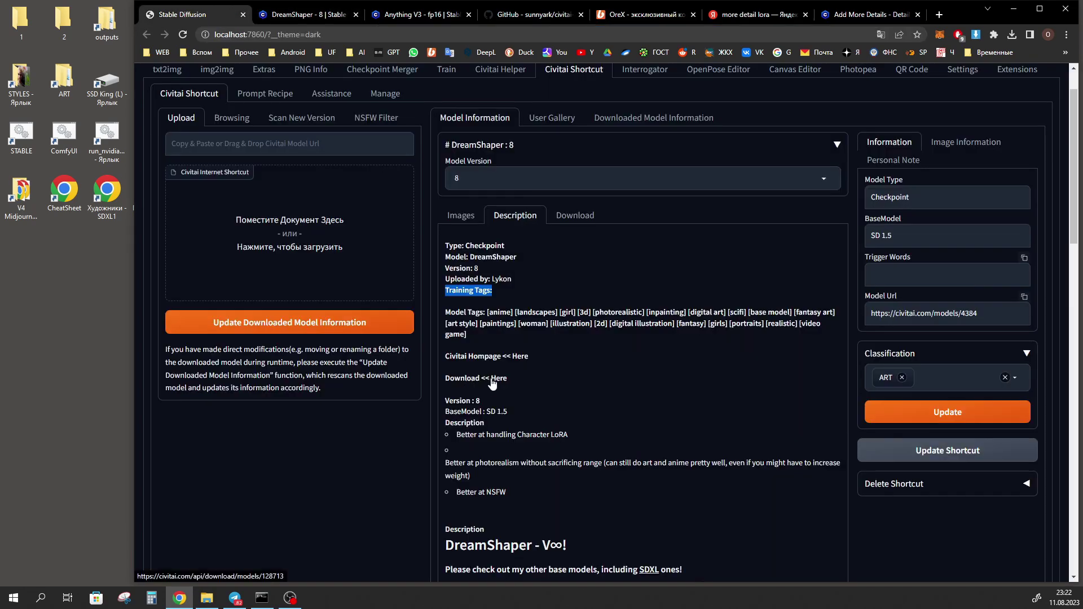
left_click(493, 380)
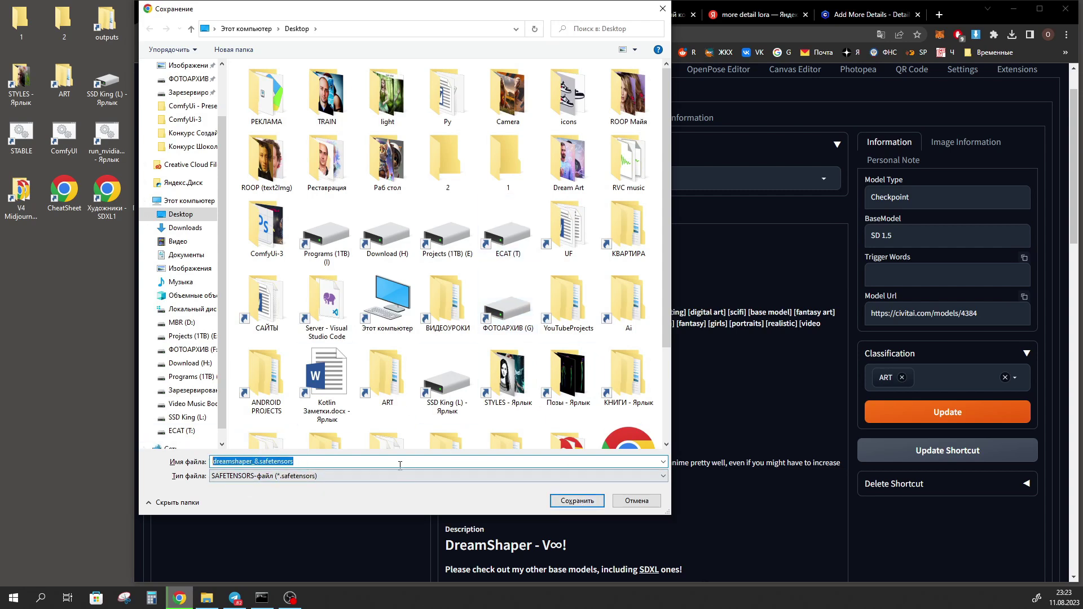
left_click(633, 498)
- Scroll up and down through DreamShaper 8's full model description
scroll(551, 282, "up", 1)
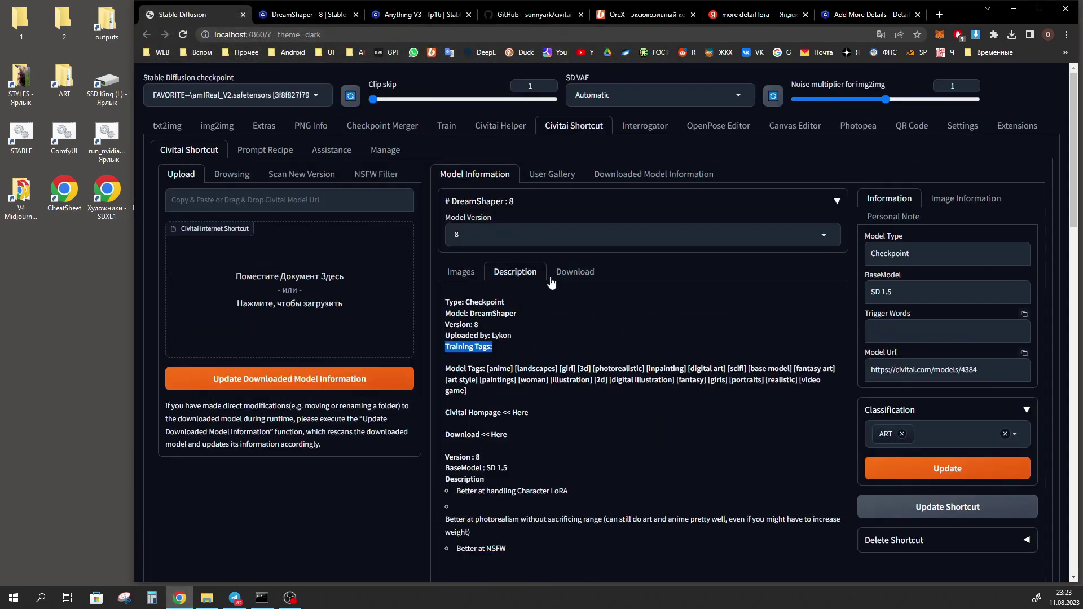
scroll(571, 360, "down", 2)
scroll(576, 347, "down", 9)
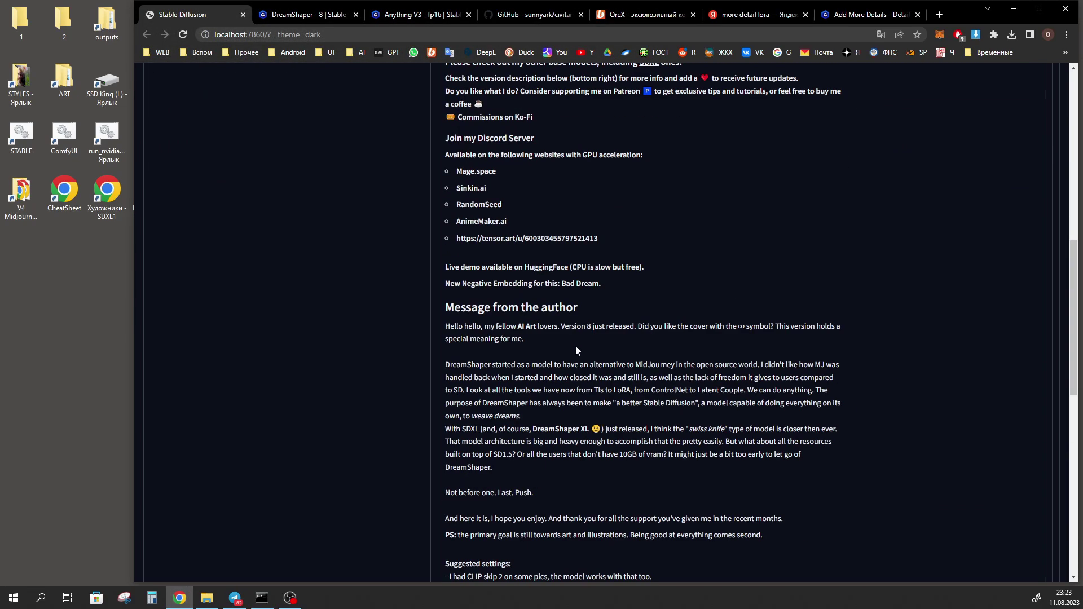
scroll(582, 350, "down", 4)
scroll(582, 350, "down", 2)
scroll(629, 389, "down", 1)
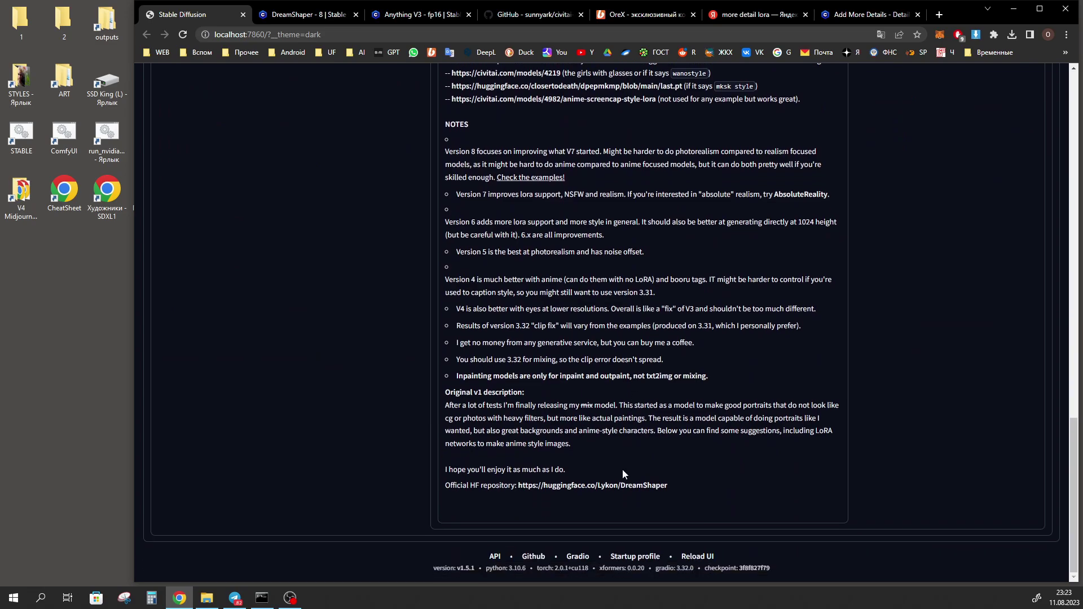
scroll(626, 471, "up", 4)
scroll(629, 479, "up", 4)
scroll(629, 477, "up", 7)
scroll(632, 475, "up", 2)
scroll(610, 431, "up", 2)
scroll(525, 440, "down", 7)
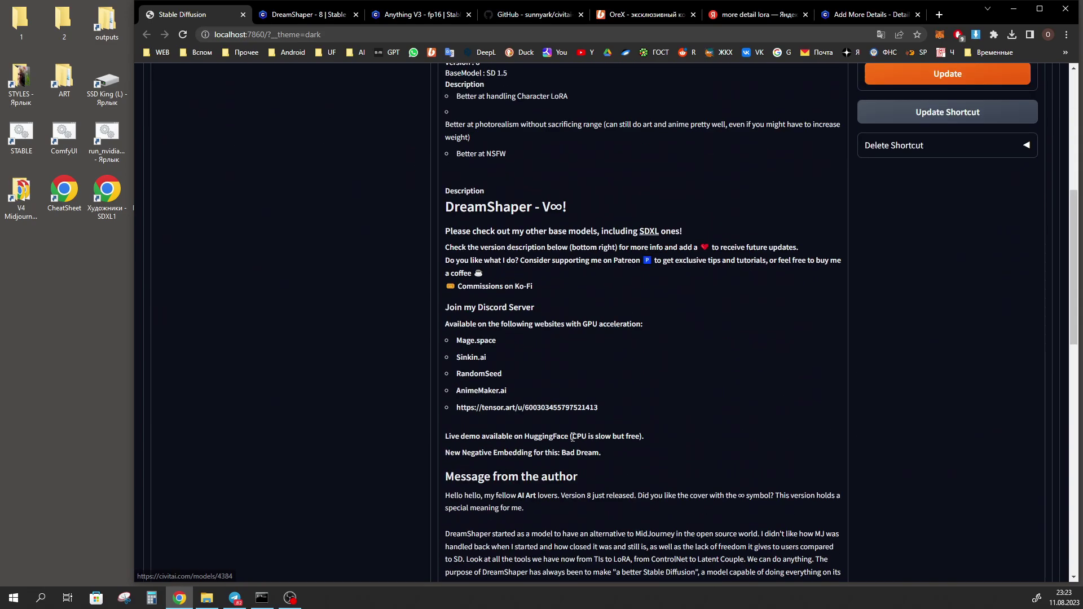
scroll(553, 435, "down", 7)
scroll(574, 429, "down", 4)
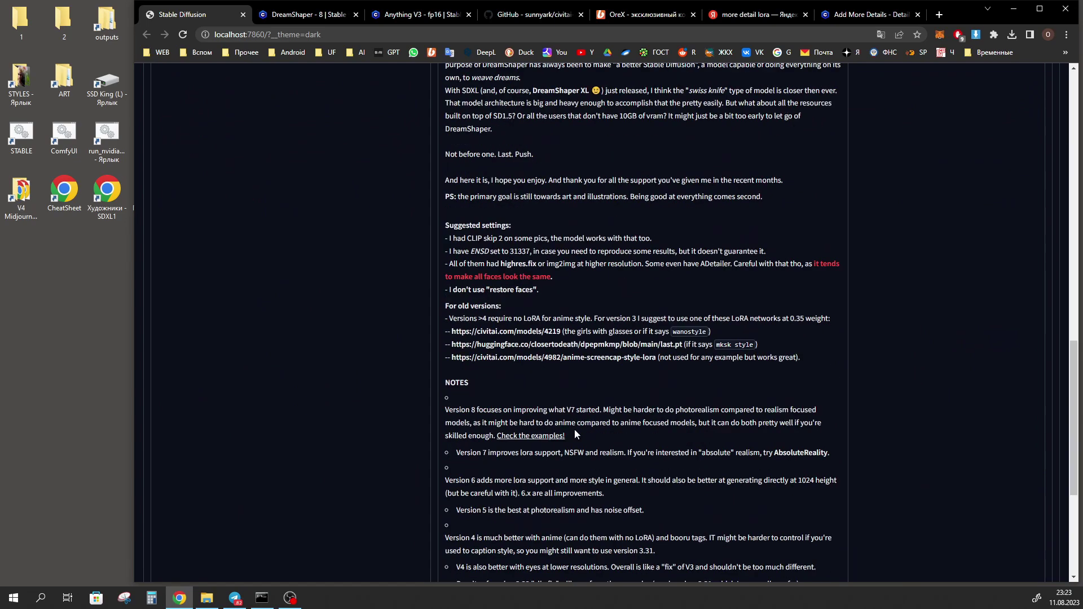
- Dismiss the page options menu without translating and show DreamShaper 8's sample images
right_click(665, 286)
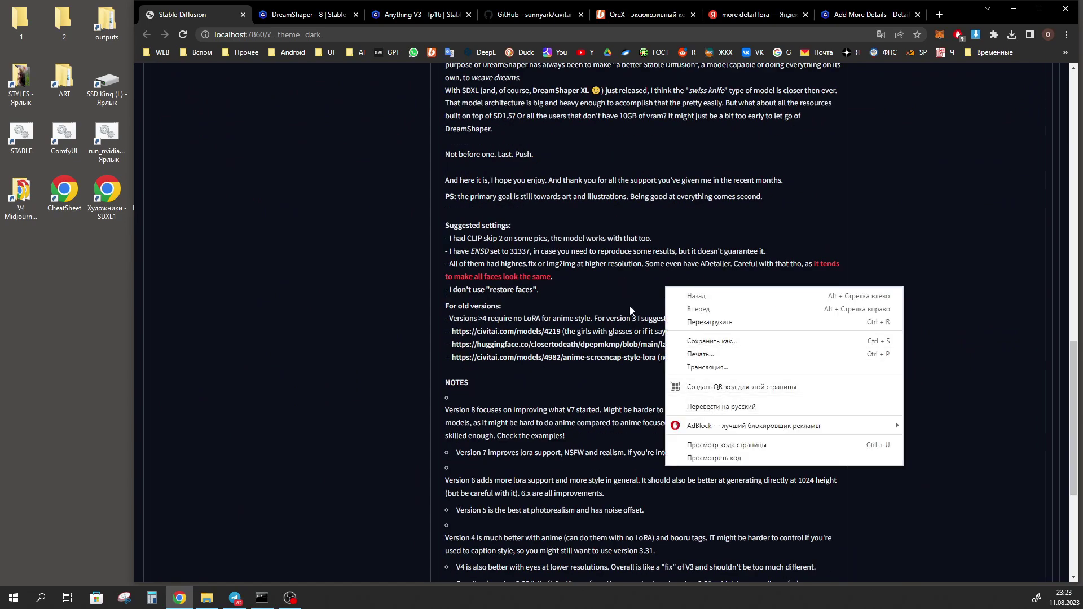
left_click(583, 290)
scroll(583, 290, "up", 10)
scroll(461, 275, "up", 8)
left_click(461, 271)
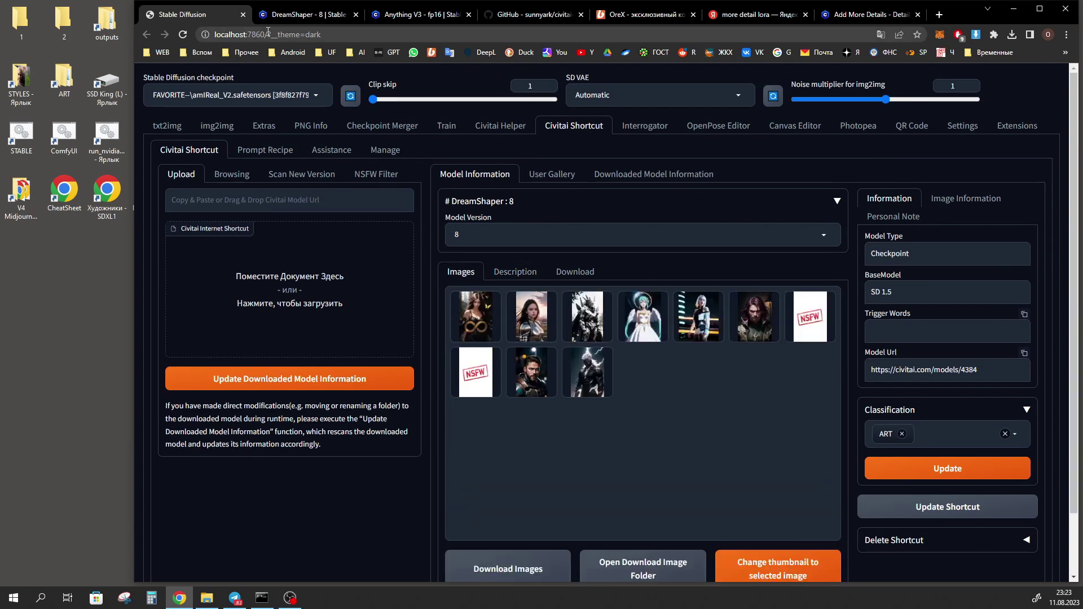
- Glance at the DreamShaper Civitai page, then open the robot sample and read its generation info
left_click(271, 15)
key("ctrl+shift+Tab")
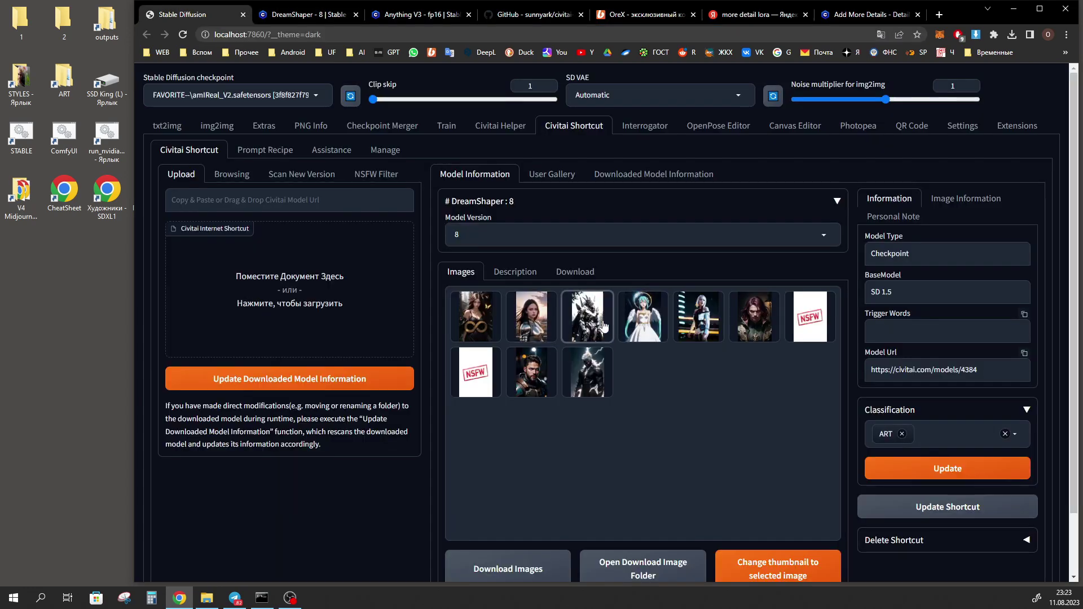
left_click(591, 319)
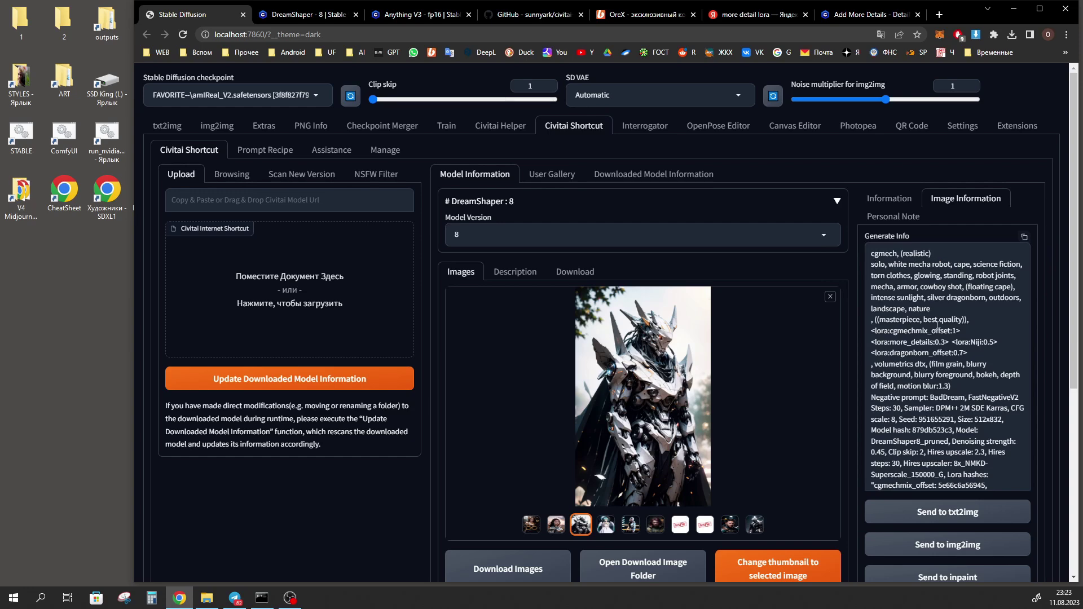
scroll(937, 326, "down", 2)
scroll(937, 325, "down", 1)
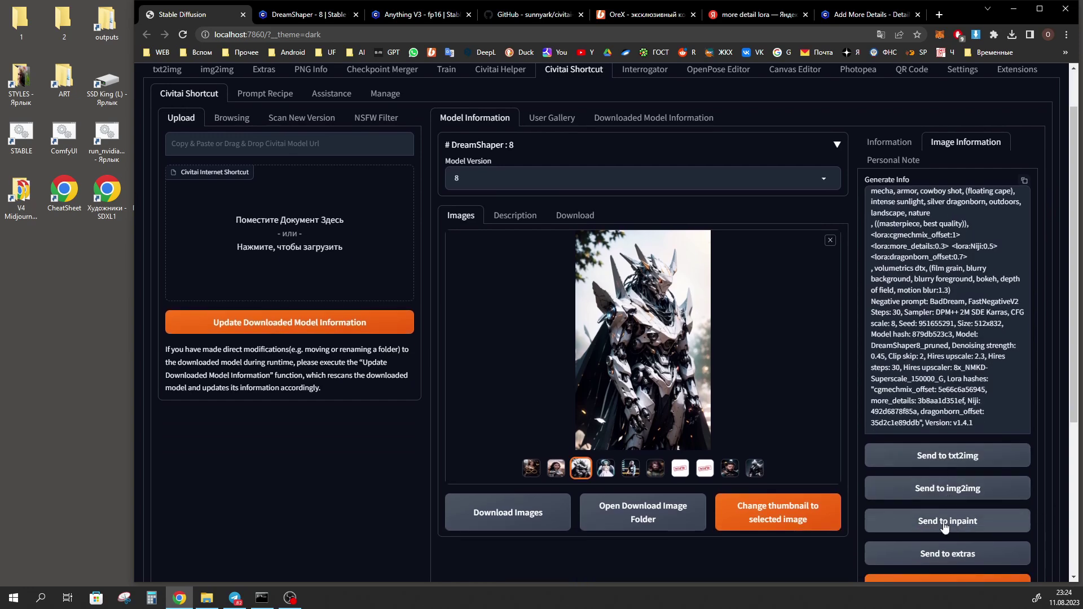
scroll(988, 531, "down", 1)
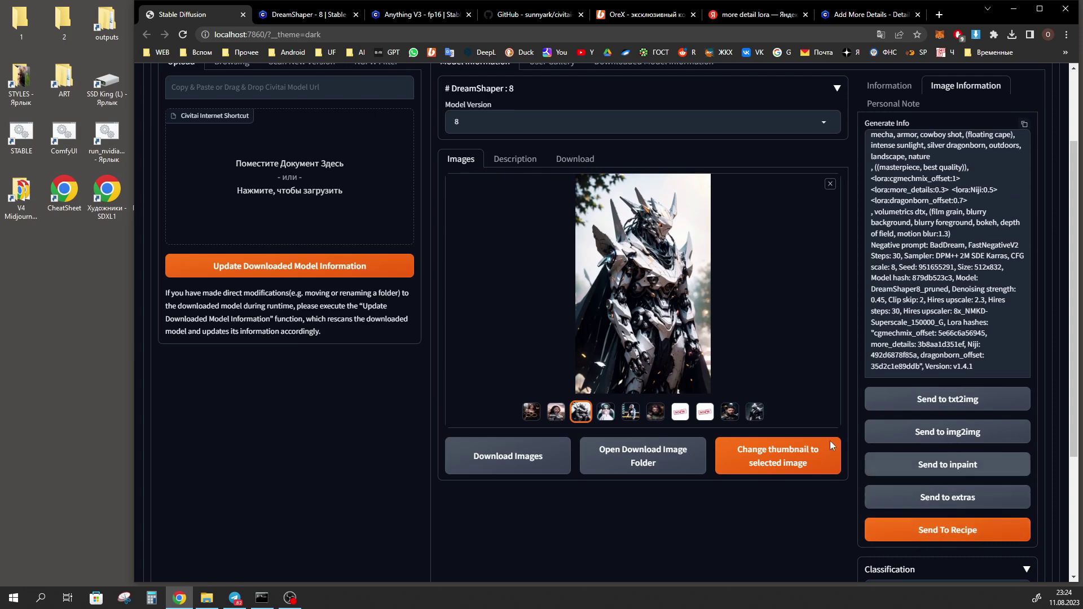
scroll(254, 85, "up", 2)
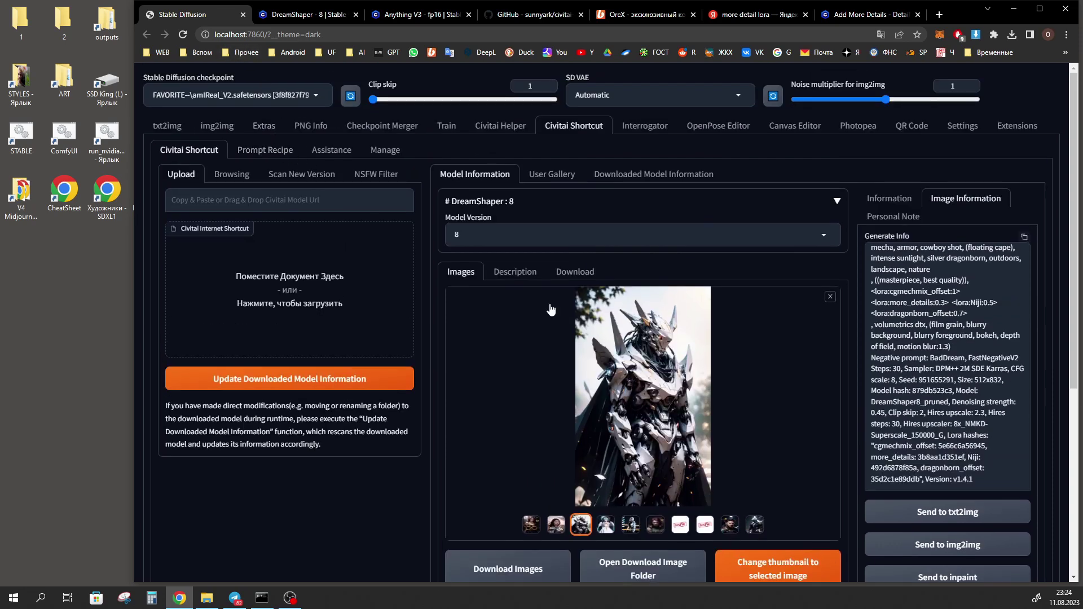
scroll(837, 343, "down", 5)
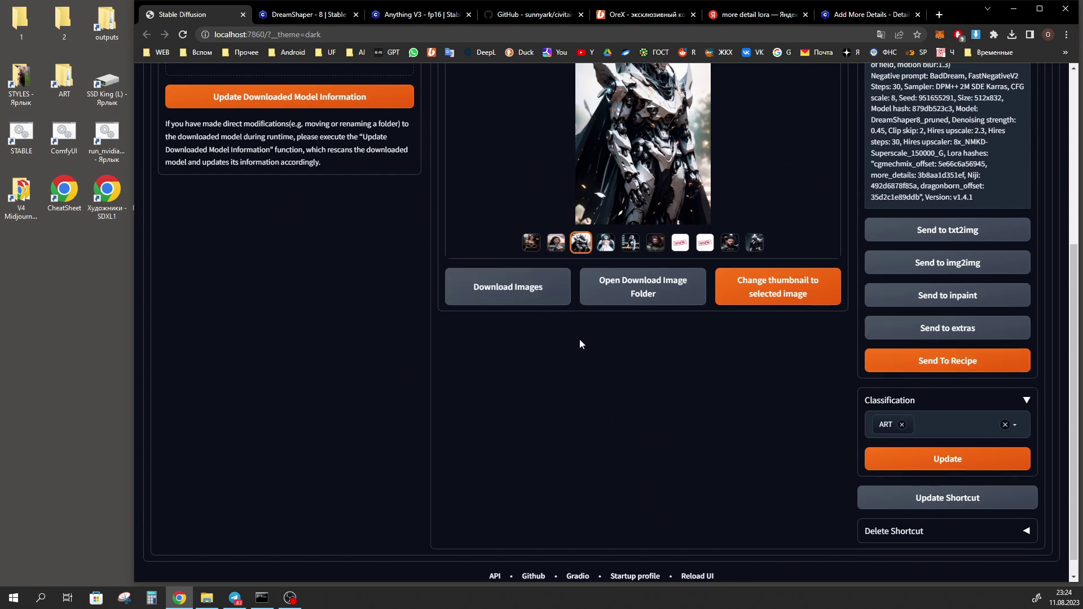
scroll(580, 340, "up", 2)
scroll(808, 352, "down", 1)
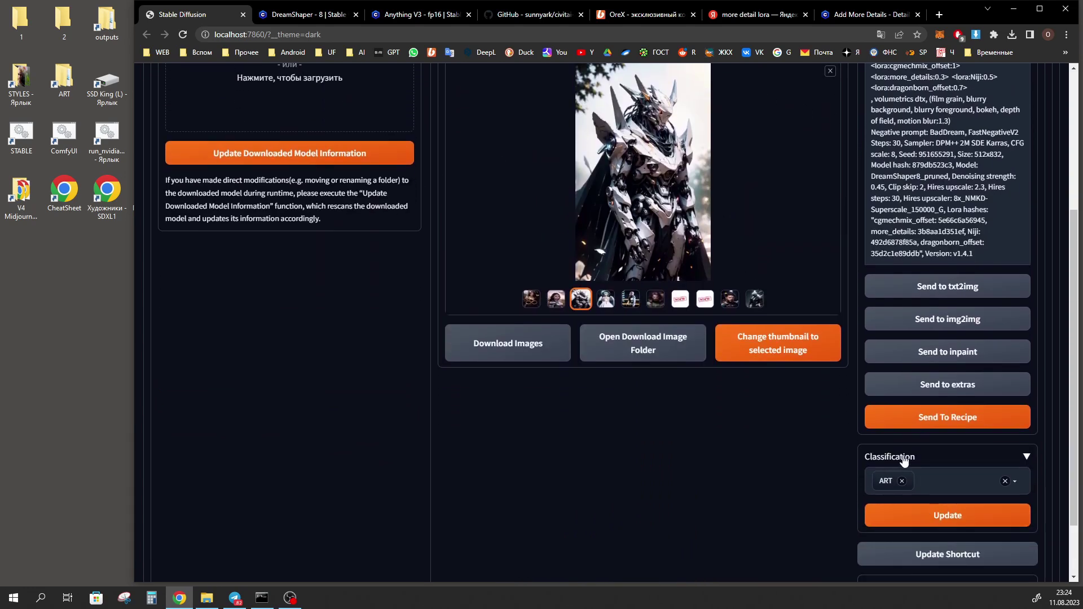
- Check the model's Classification list twice, leaving ART as its only classification
left_click(1016, 480)
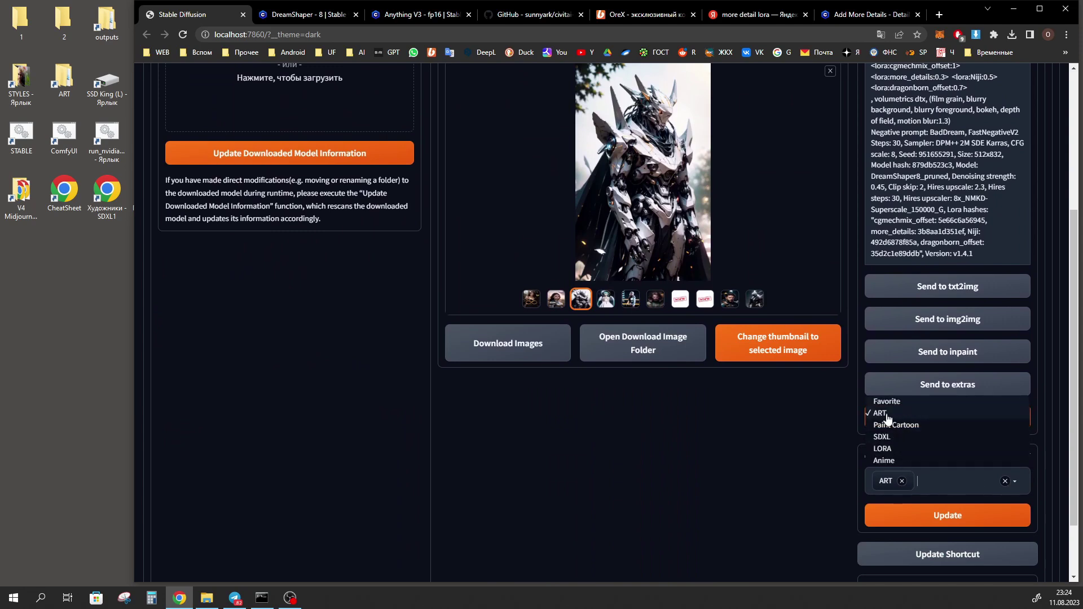
left_click(777, 479)
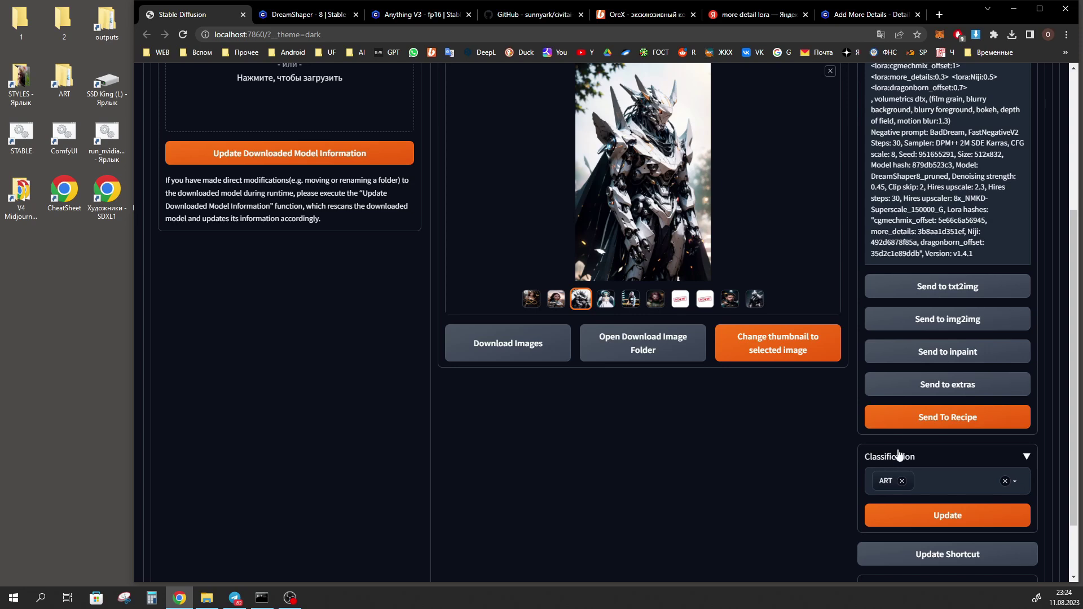
scroll(714, 460, "up", 1)
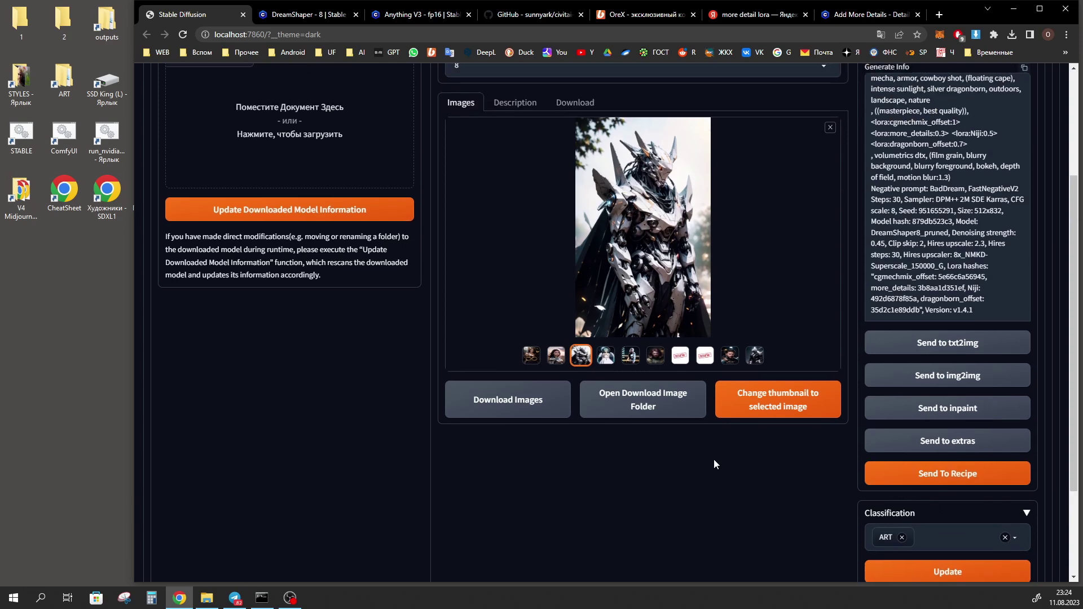
scroll(822, 479, "down", 2)
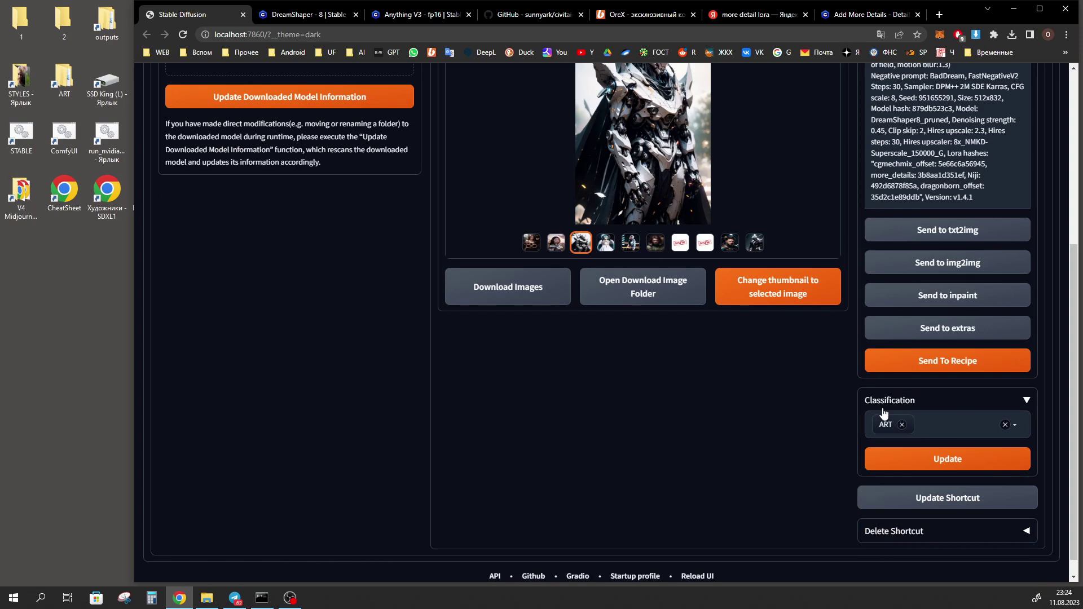
scroll(917, 427, "up", 1)
left_click(925, 479)
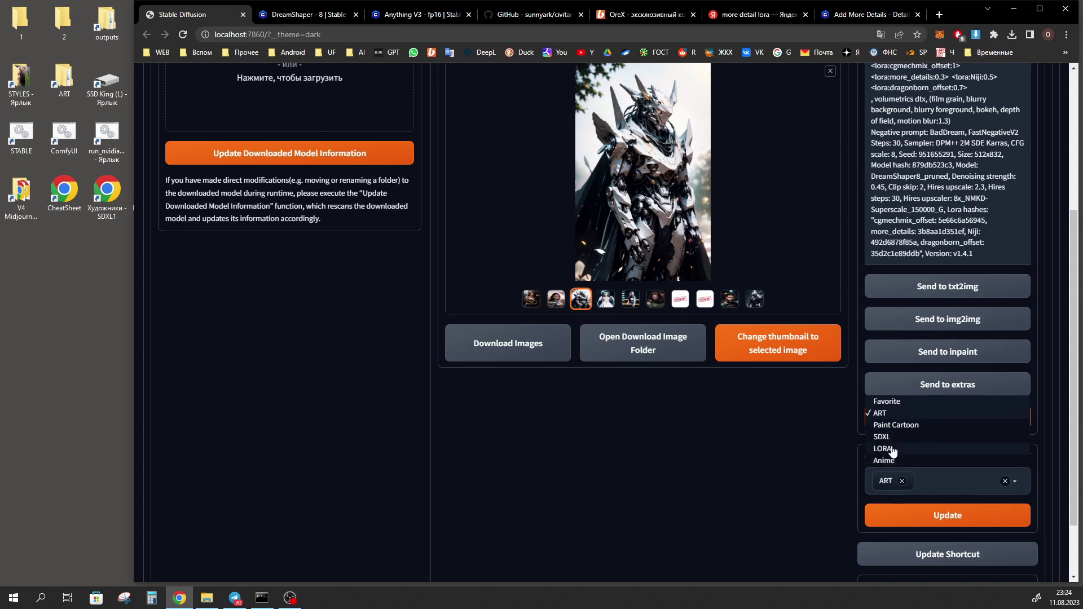
left_click(712, 455)
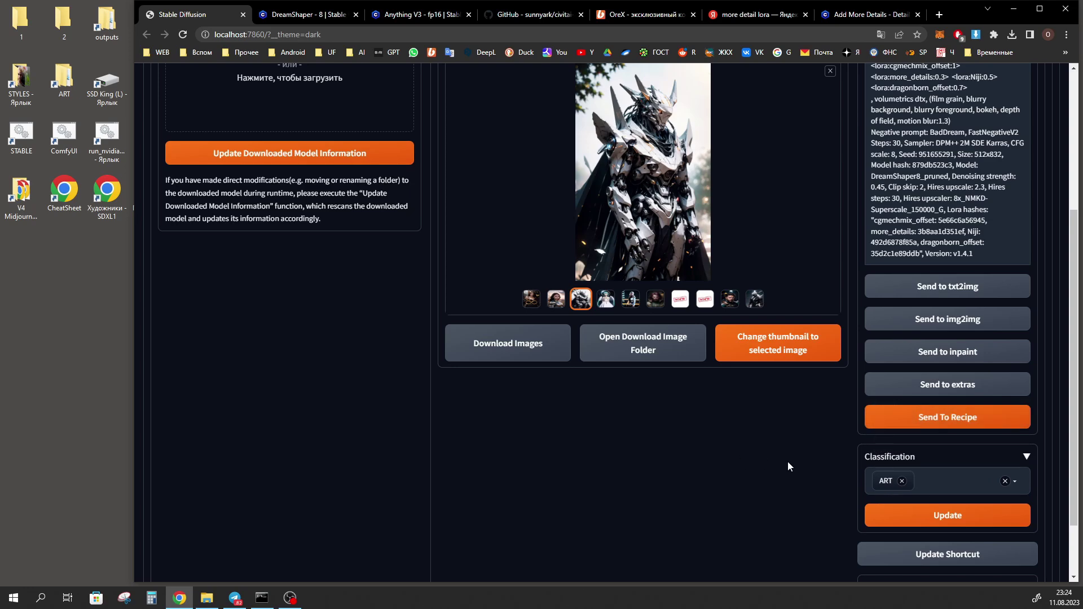
- Close the image preview and download all of DreamShaper 8's example images
scroll(788, 462, "up", 3)
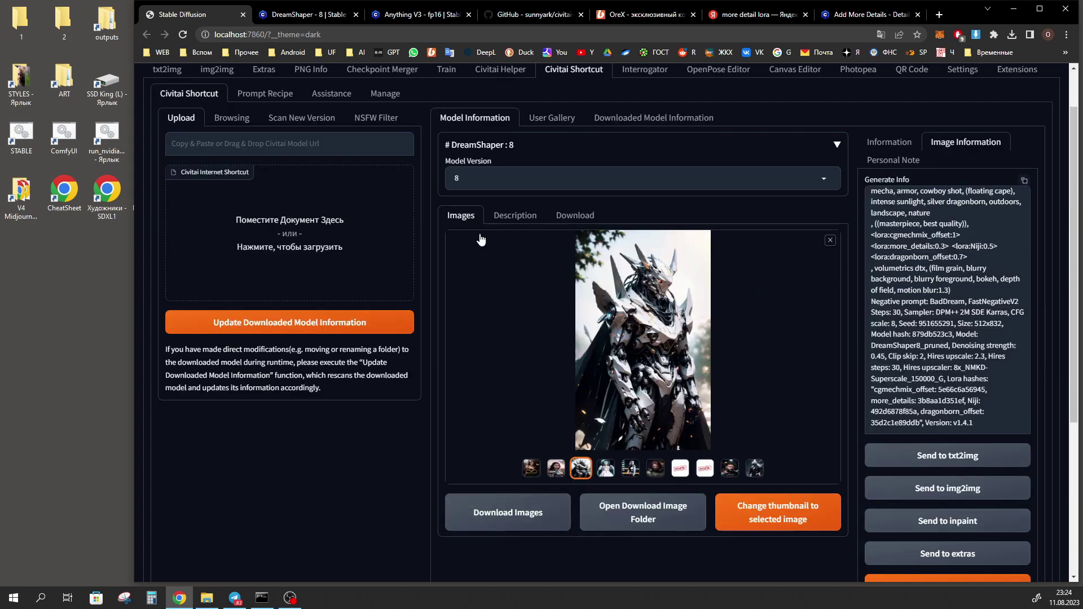
key("Left")
left_click(831, 241)
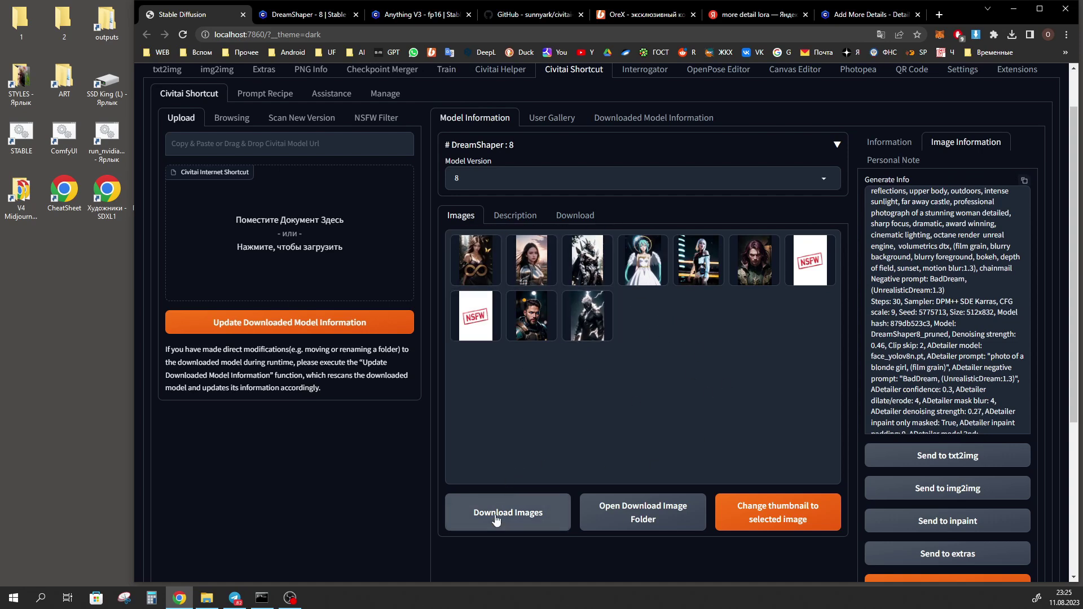
left_click(514, 520)
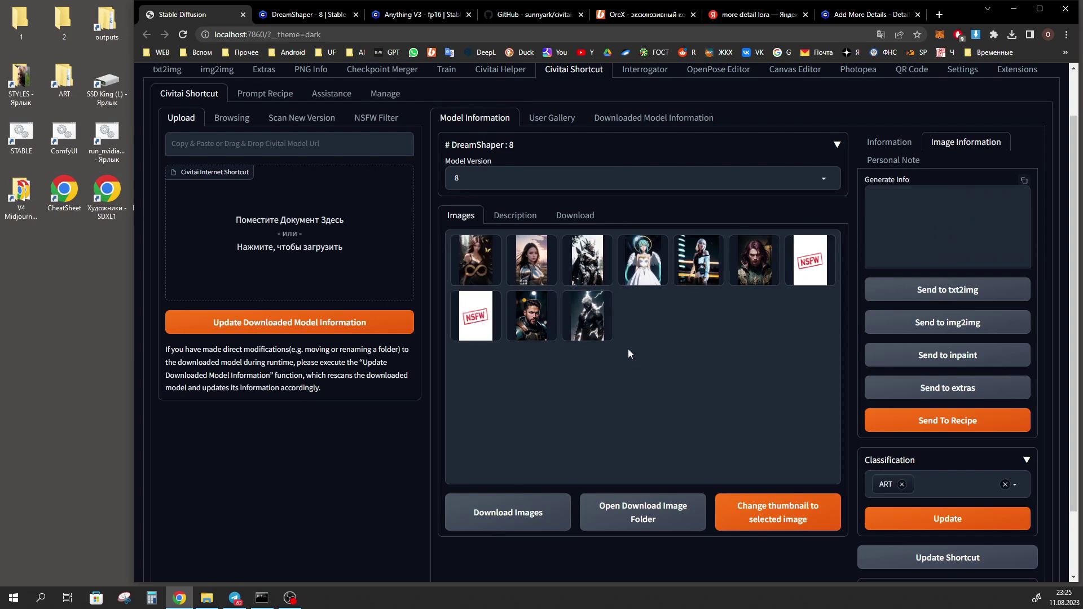
- Browse to outputs > download-images > DreamShaper > images in File Explorer
double_click(107, 22)
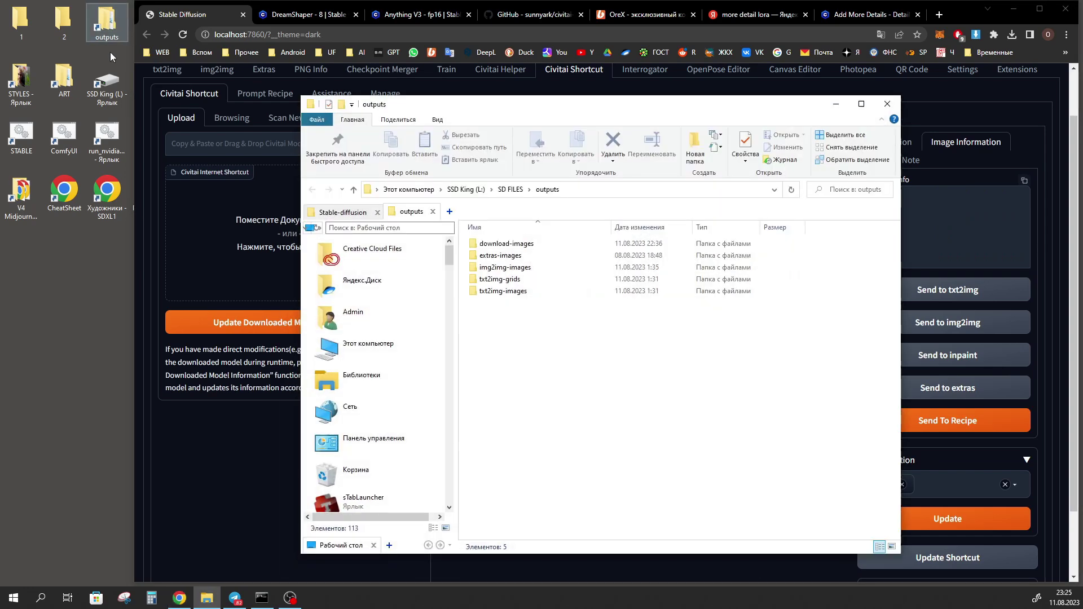
left_click(504, 292)
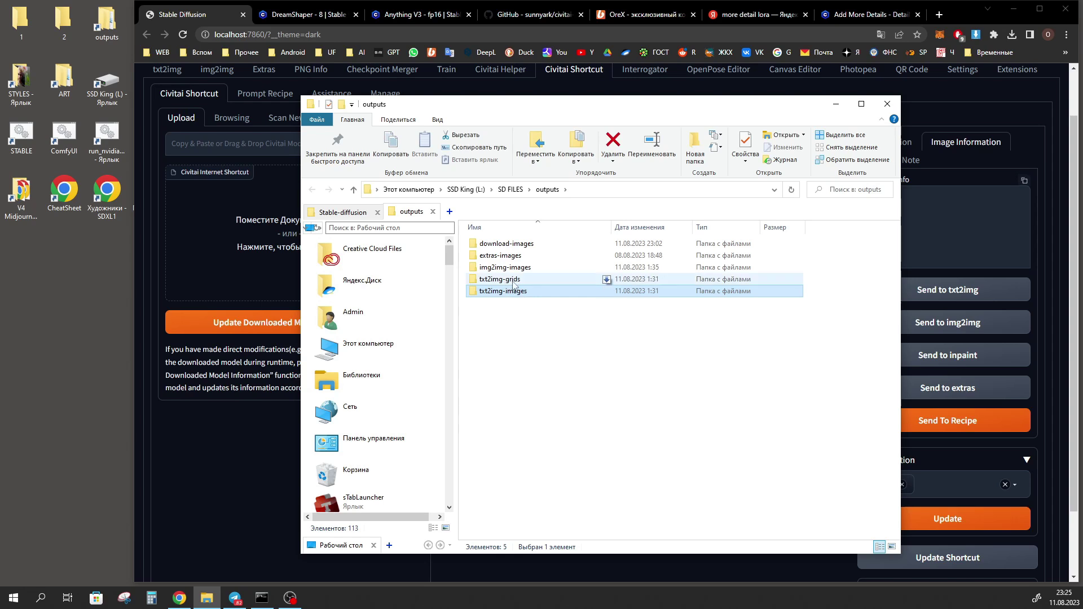
left_click(476, 244)
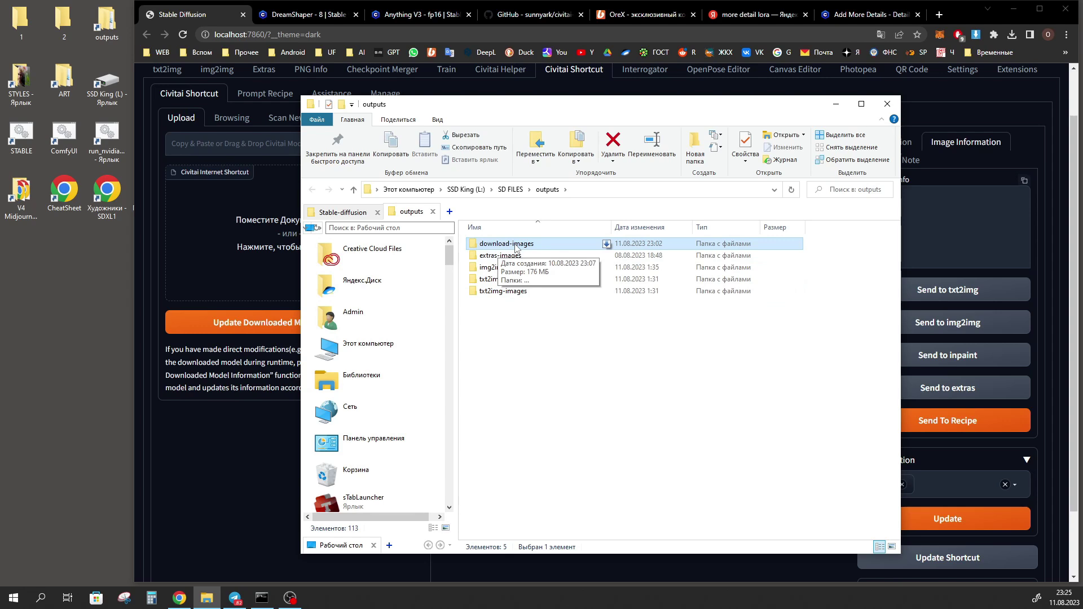
double_click(516, 246)
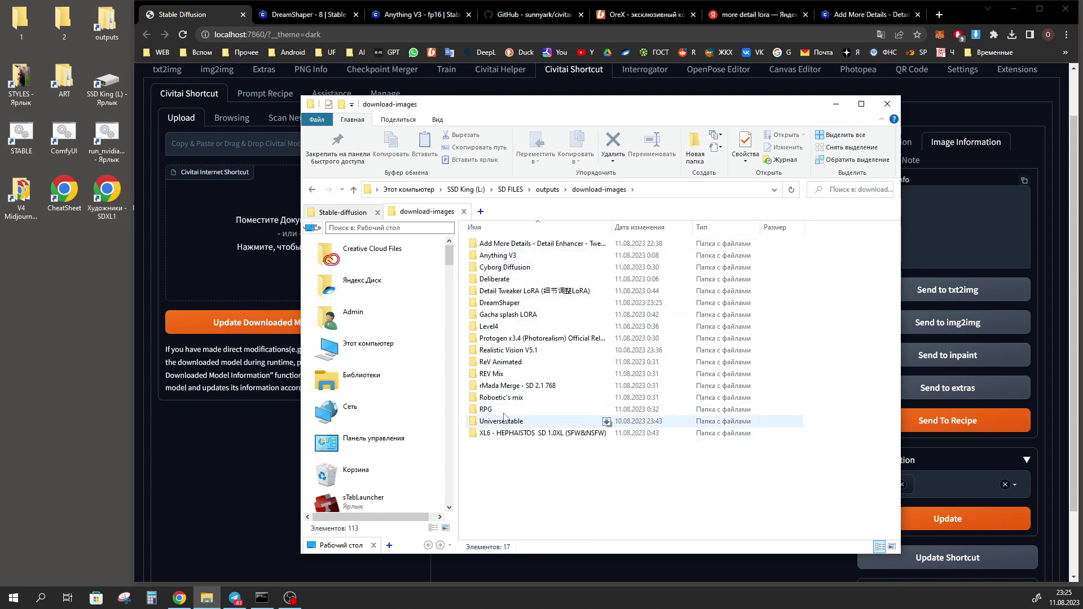
double_click(500, 307)
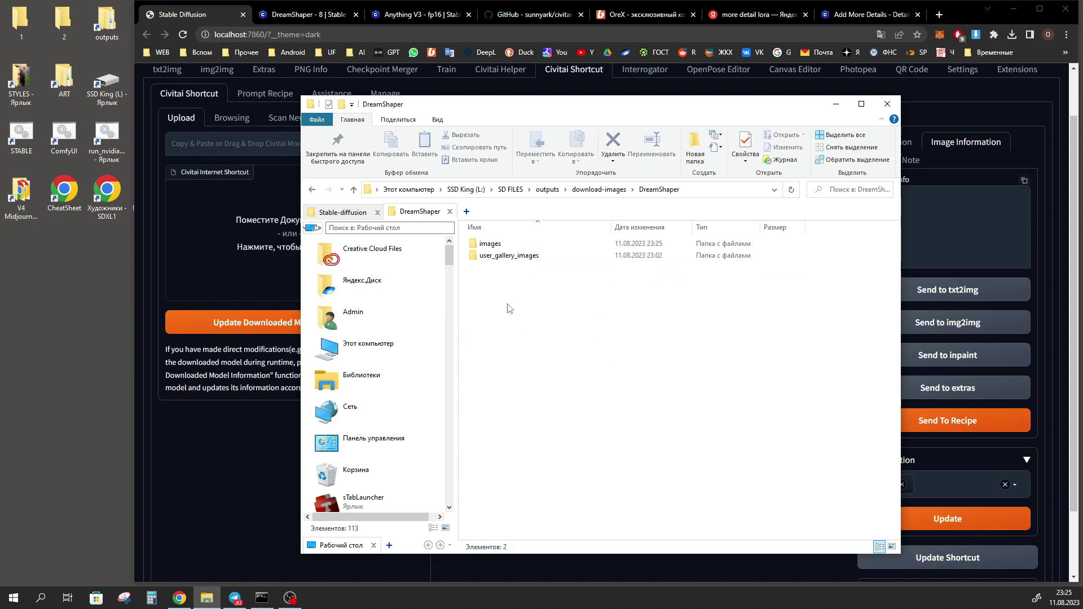
double_click(495, 246)
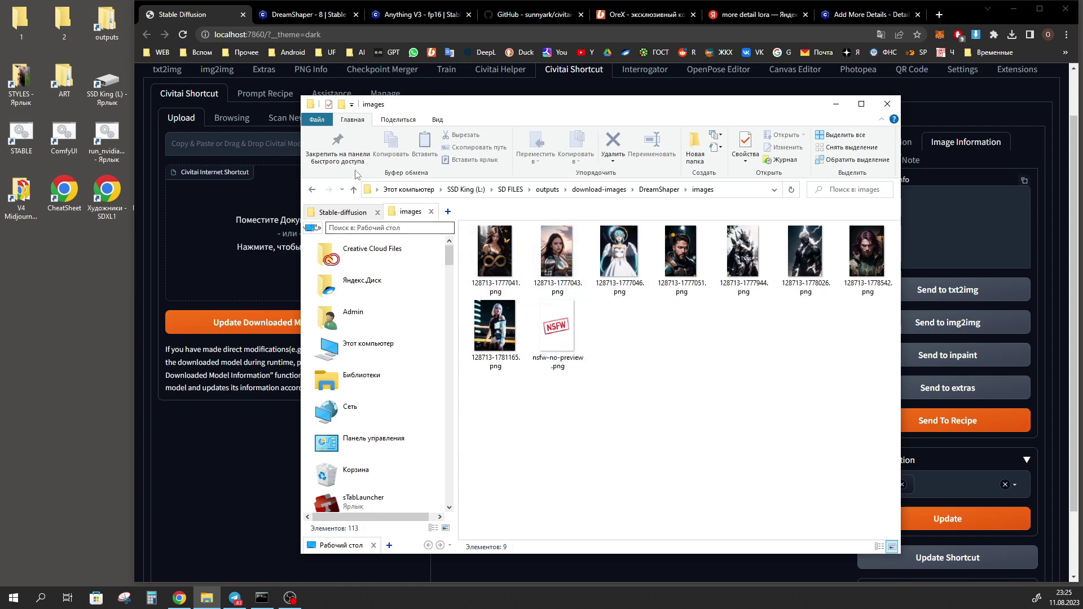
left_click(561, 257)
left_click_drag(560, 254, 237, 113)
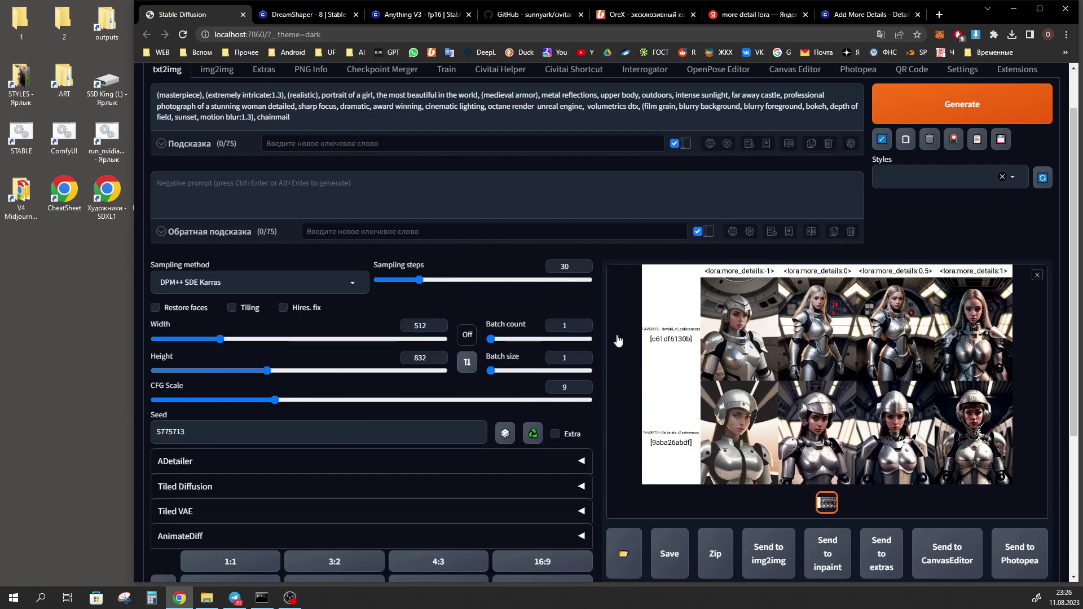
scroll(396, 342, "up", 1)
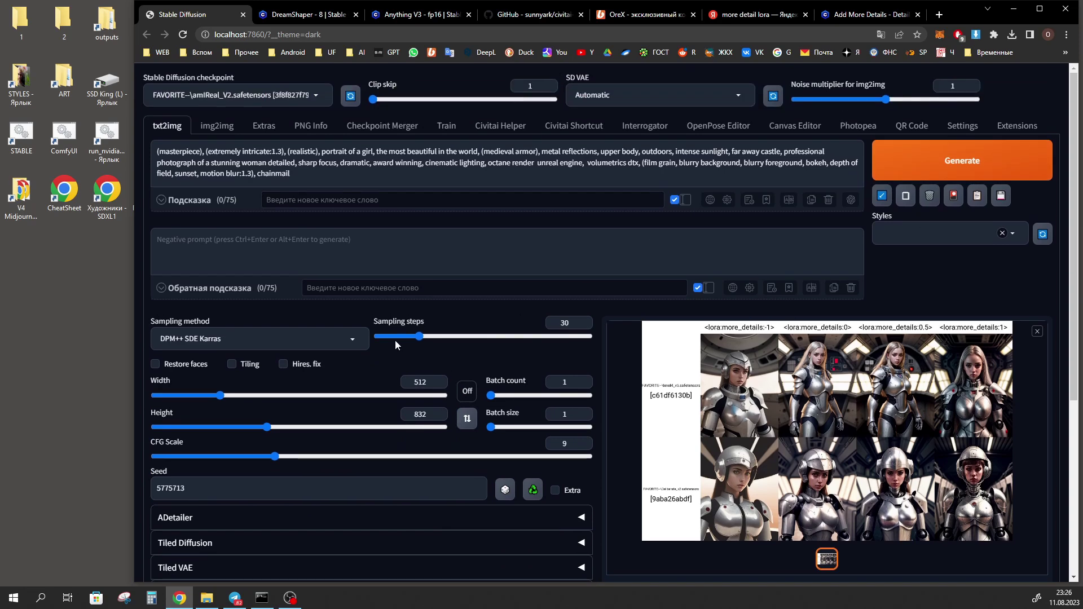
left_click(207, 598)
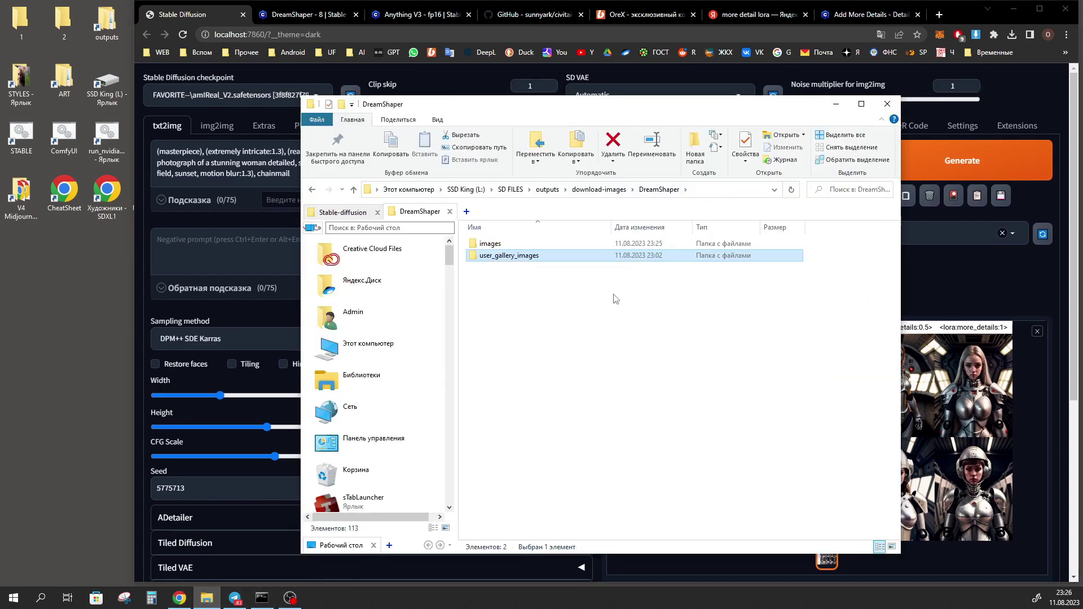
double_click(506, 259)
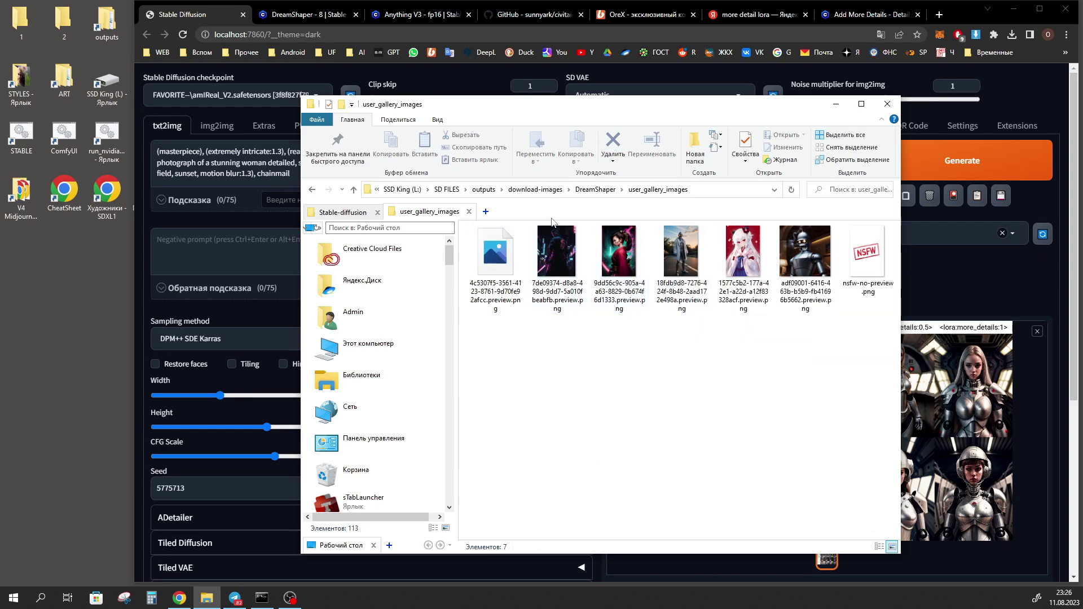
left_click(316, 16)
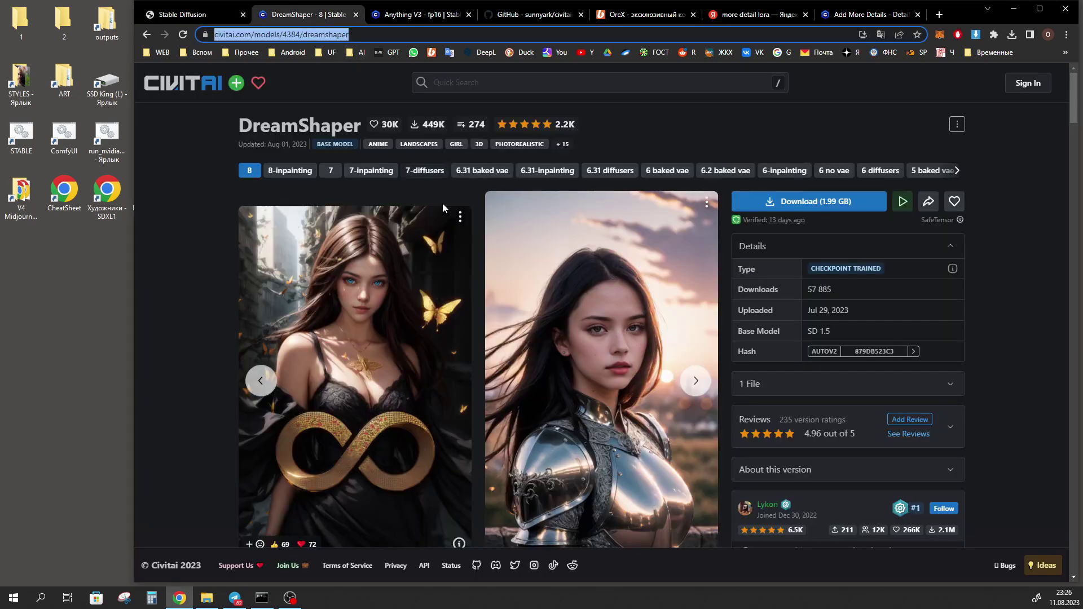
- Scroll down the DreamShaper Civitai page to its community Gallery, then return to the WebUI
scroll(658, 321, "down", 3)
scroll(657, 320, "up", 2)
scroll(621, 304, "down", 2)
scroll(598, 282, "down", 4)
scroll(592, 285, "down", 8)
scroll(592, 284, "down", 10)
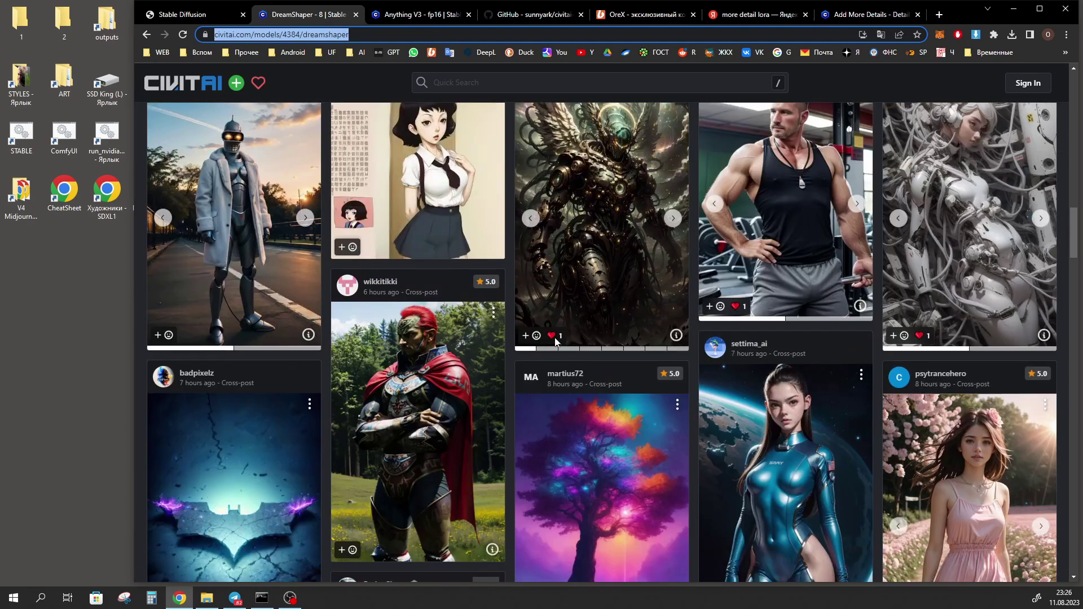
scroll(604, 282, "down", 5)
scroll(606, 281, "down", 4)
scroll(699, 364, "down", 3)
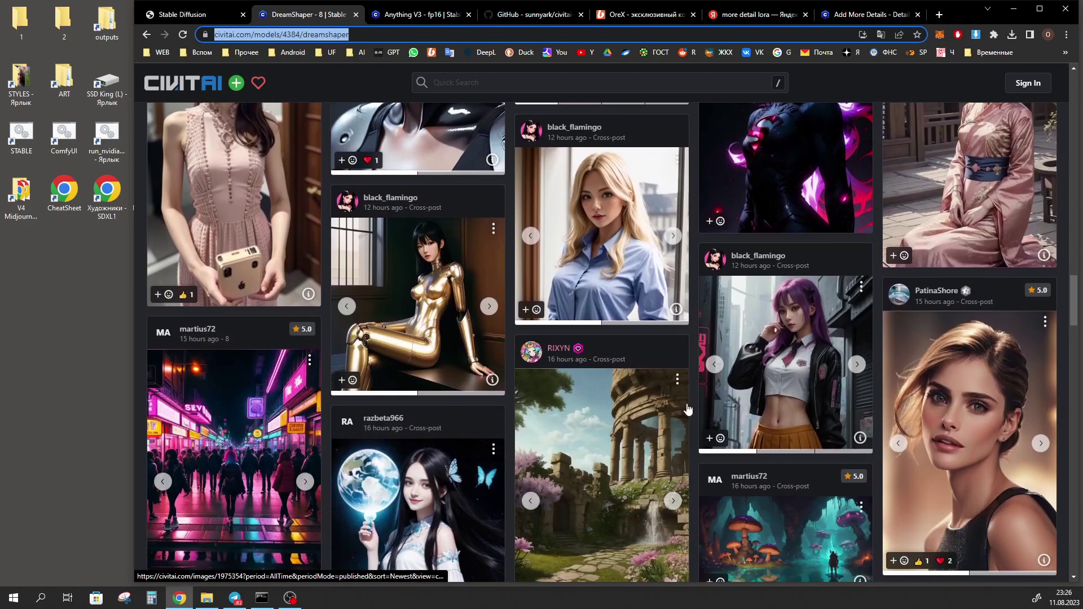
scroll(649, 395, "down", 3)
scroll(606, 374, "down", 2)
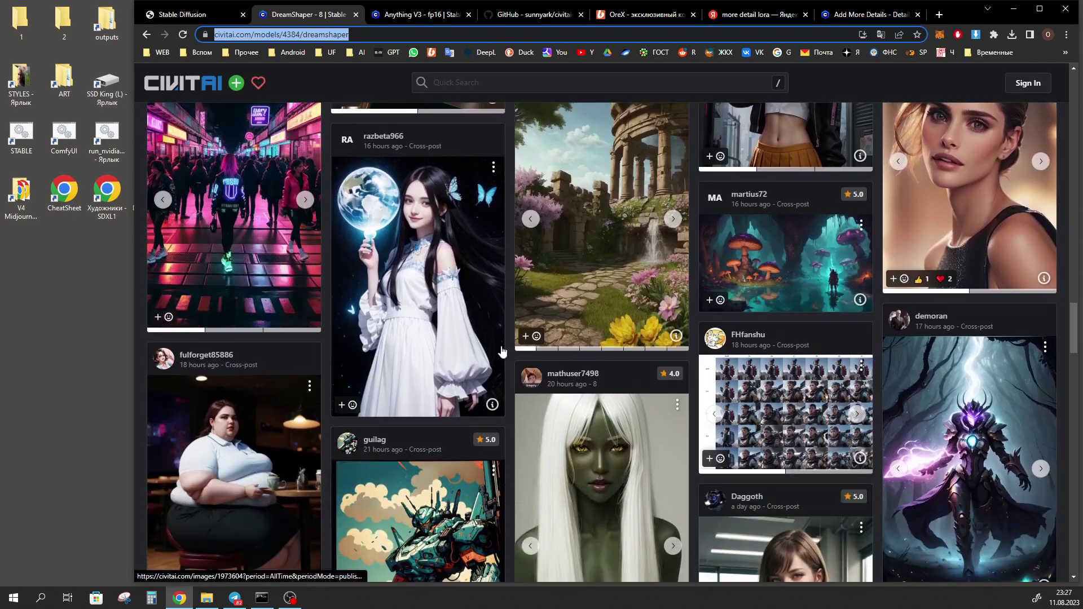
key("ctrl+1")
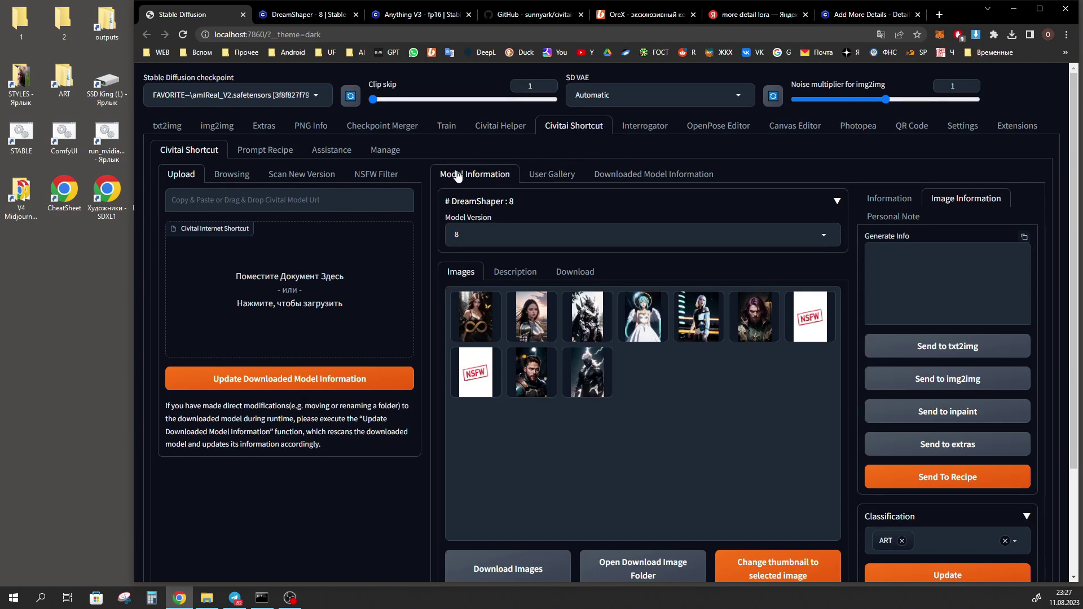
left_click(562, 177)
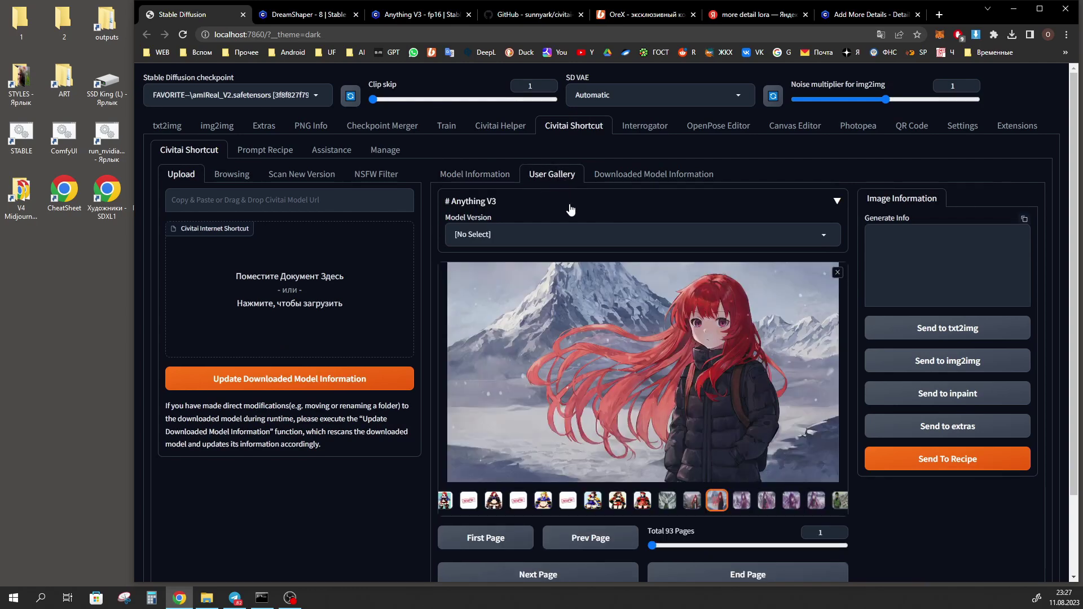
scroll(568, 195, "down", 2)
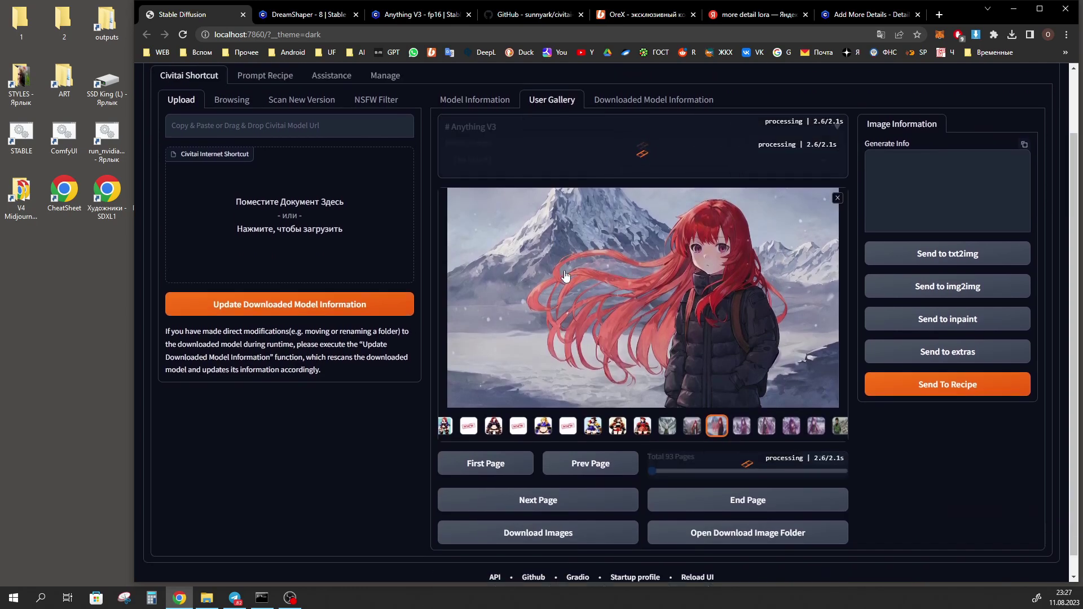
scroll(566, 276, "up", 2)
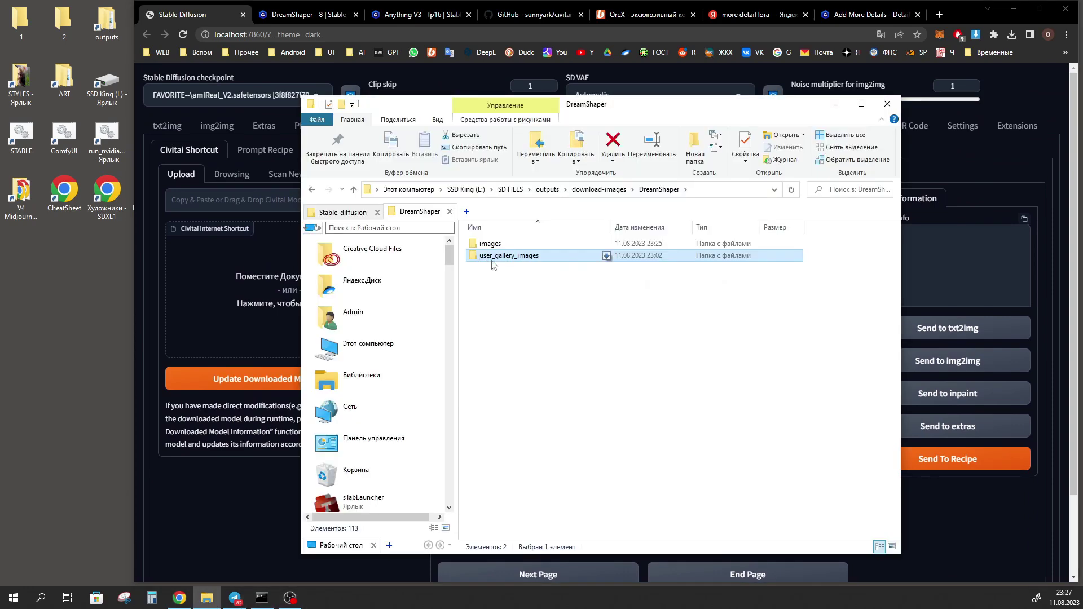
left_click(206, 598)
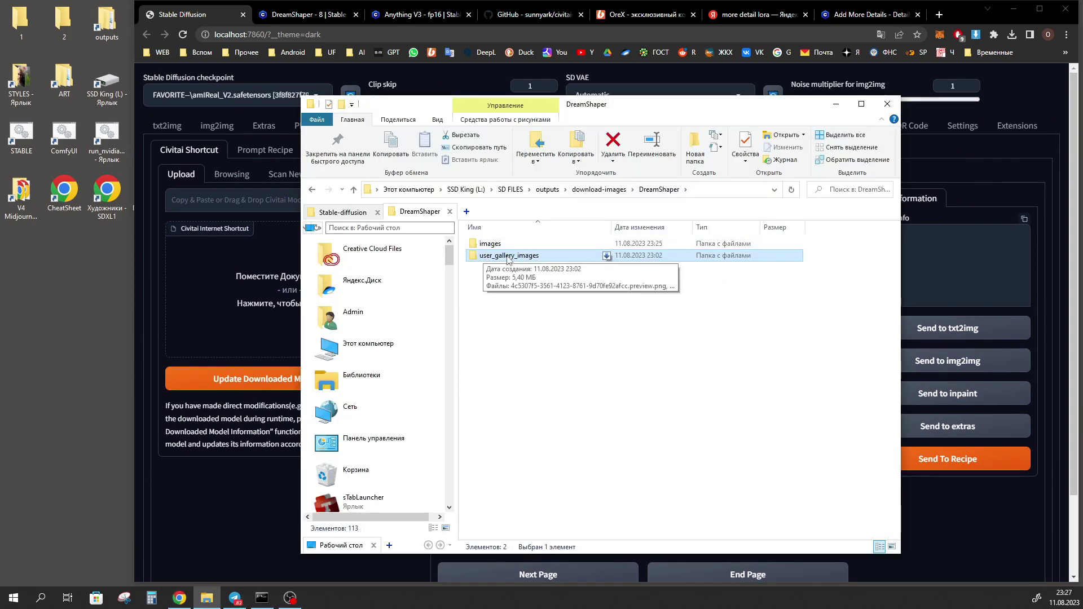
left_click(511, 559)
scroll(512, 560, "down", 1)
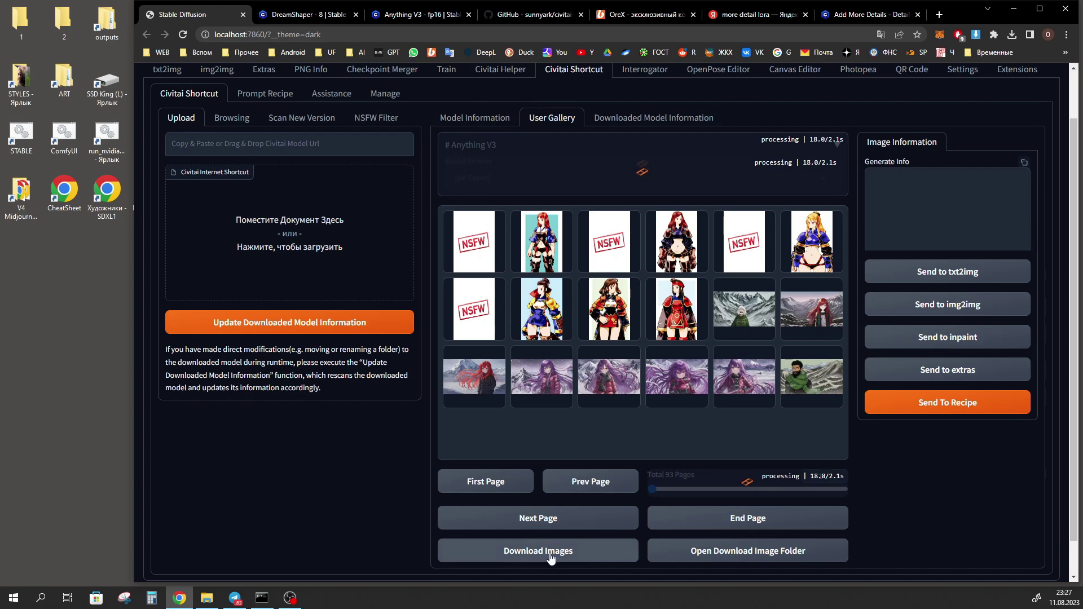
left_click(206, 599)
left_click(488, 258)
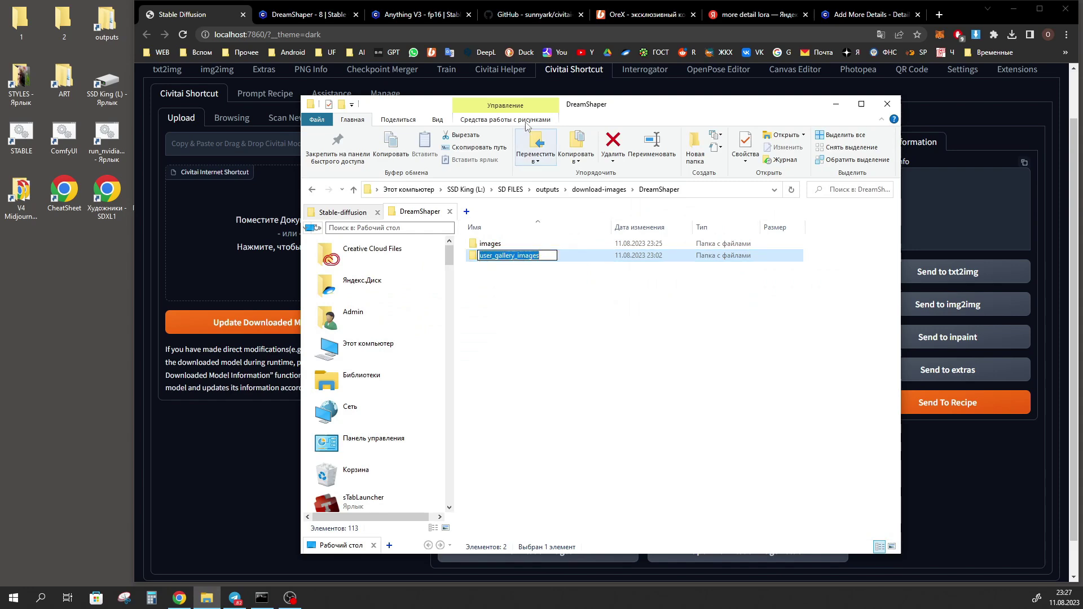
left_click(153, 282)
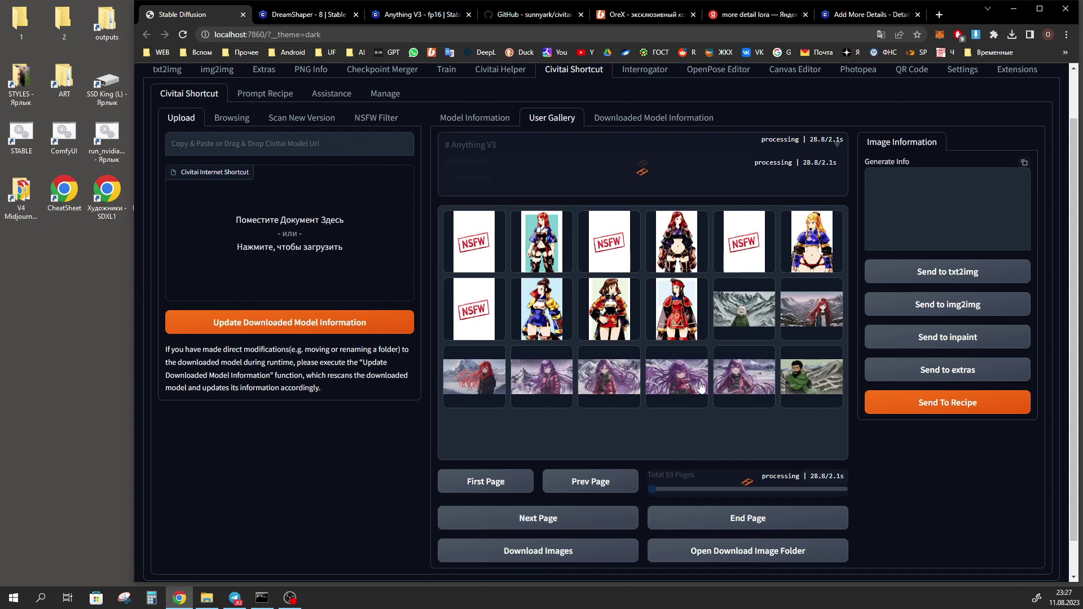
scroll(524, 264, "up", 1)
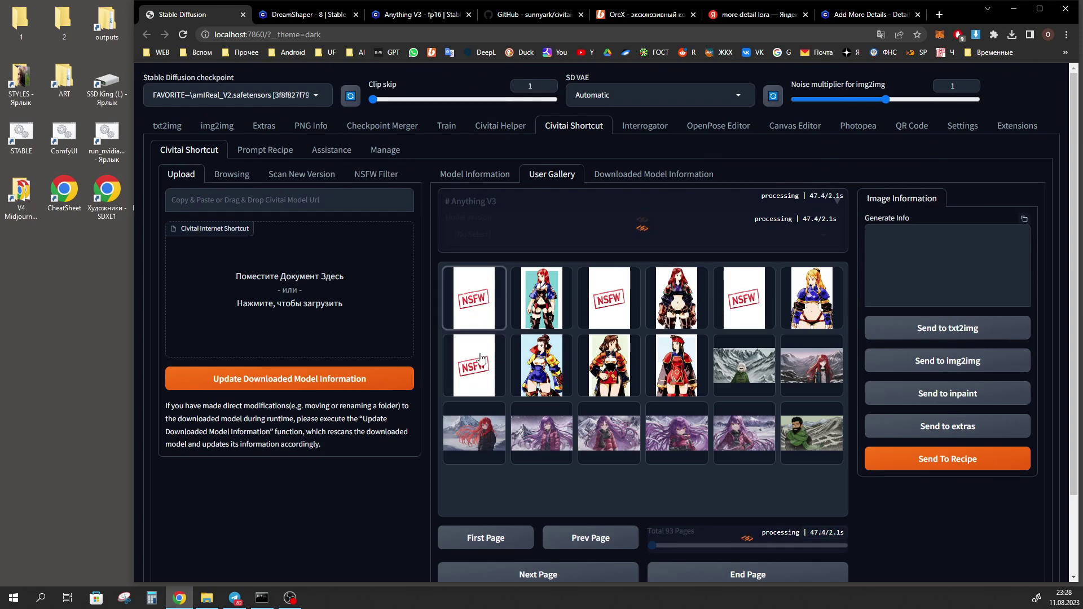
scroll(581, 501, "down", 1)
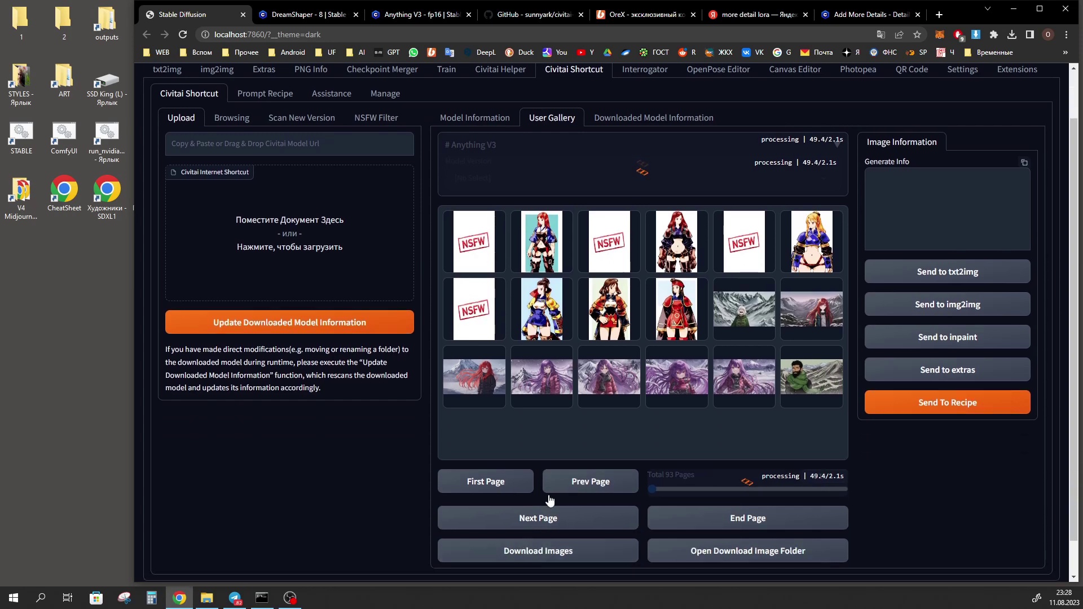
scroll(508, 440, "up", 1)
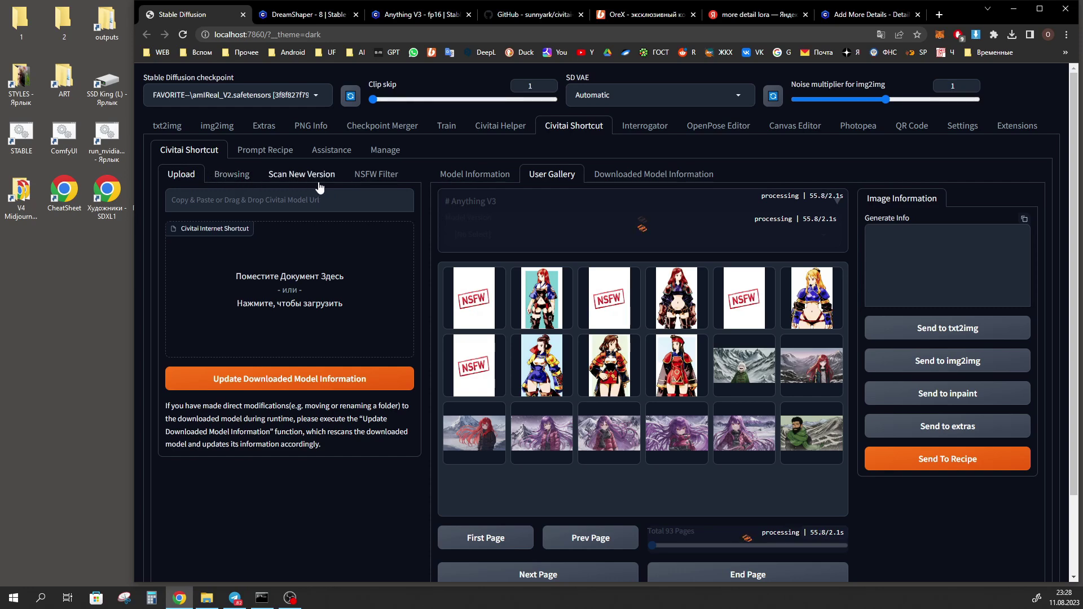
left_click(386, 179)
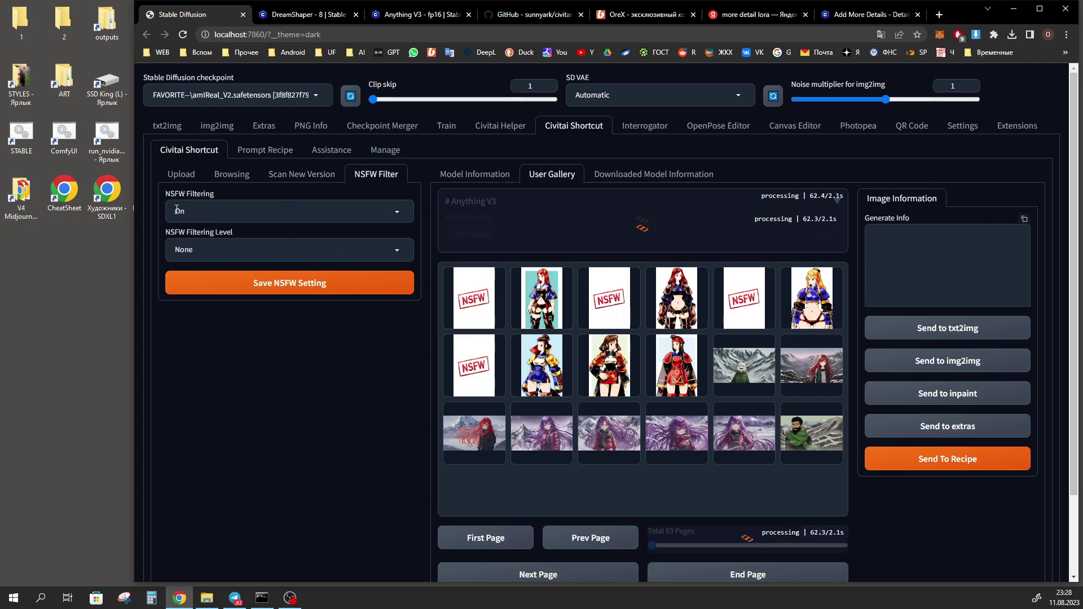
left_click(342, 214)
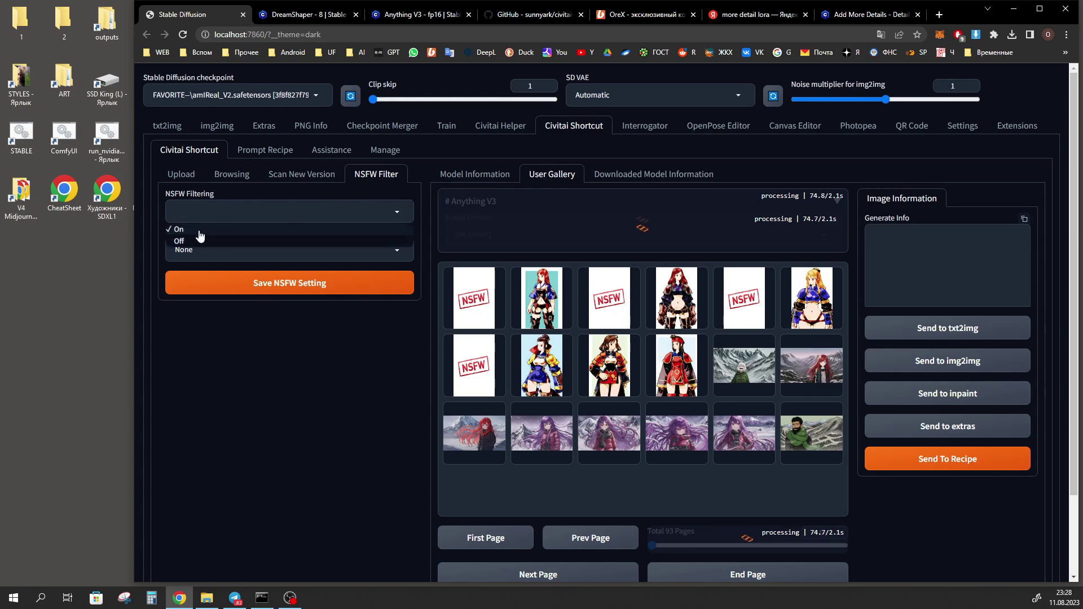
left_click(327, 393)
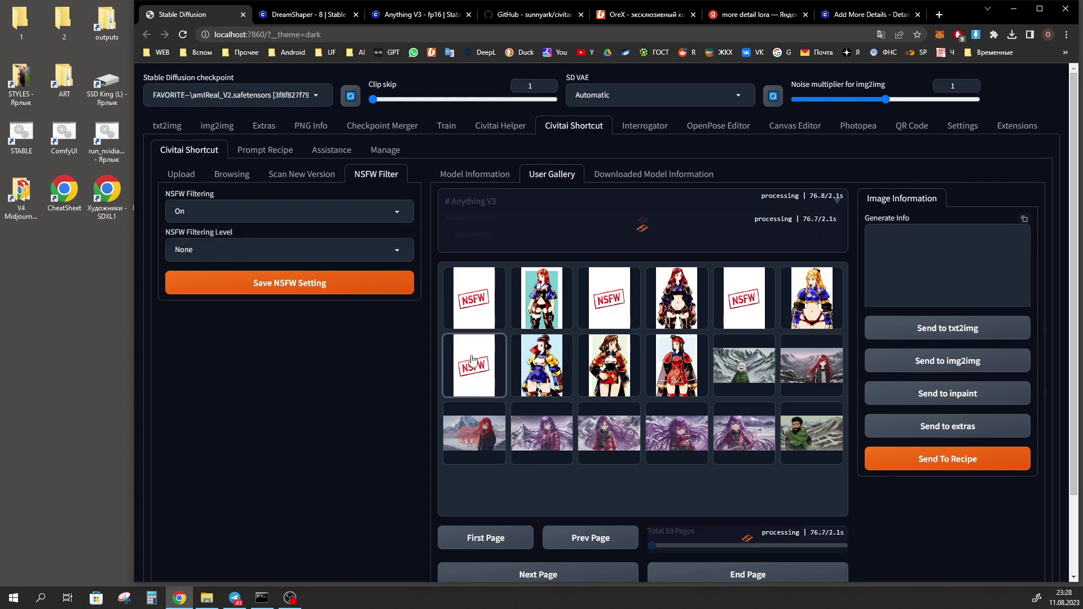
left_click(397, 255)
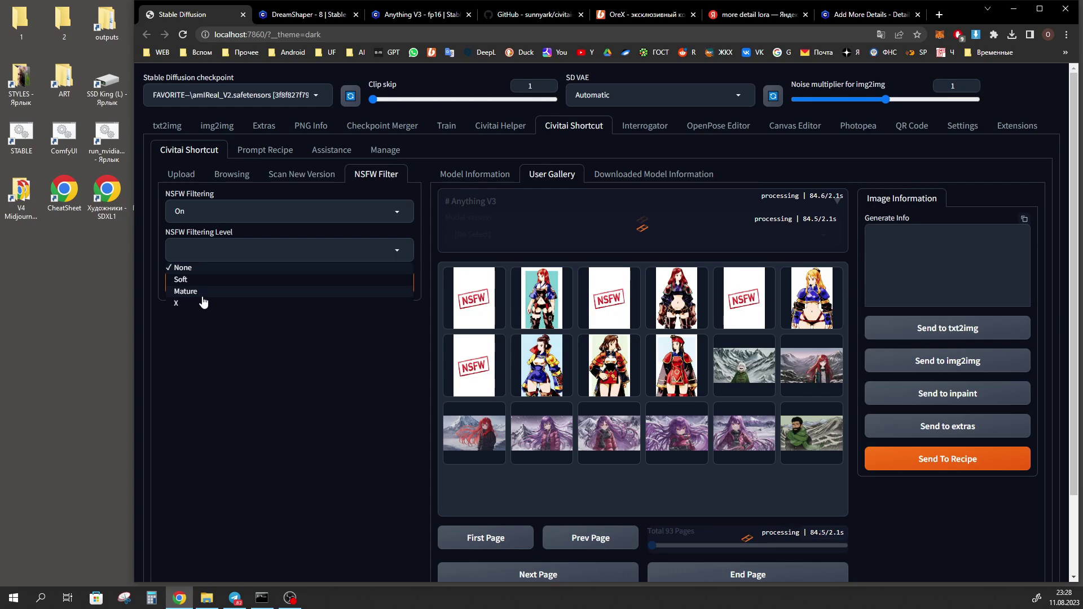
left_click(226, 384)
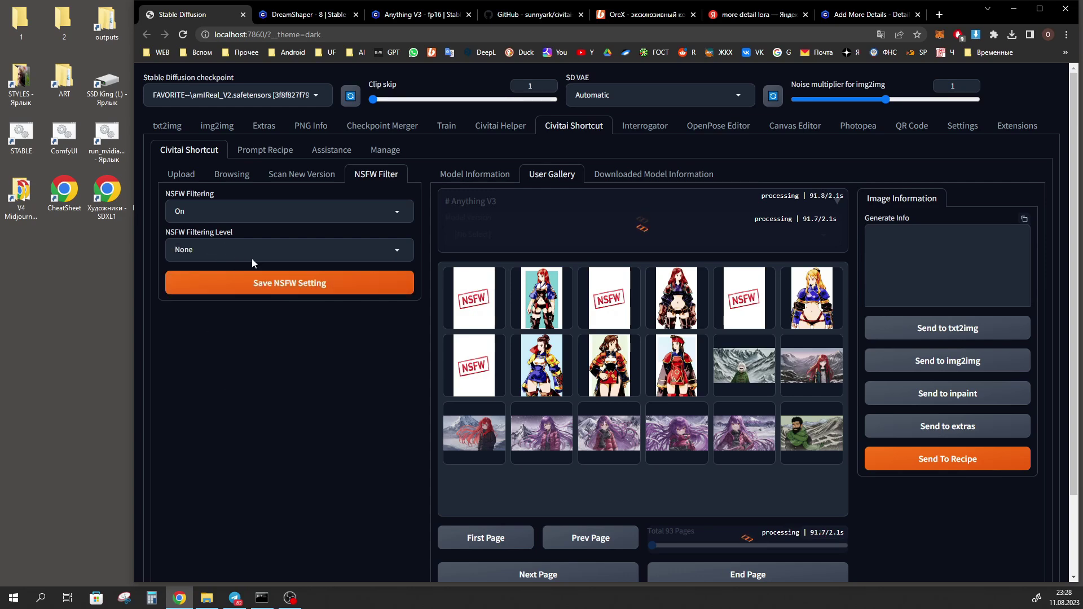
left_click(398, 212)
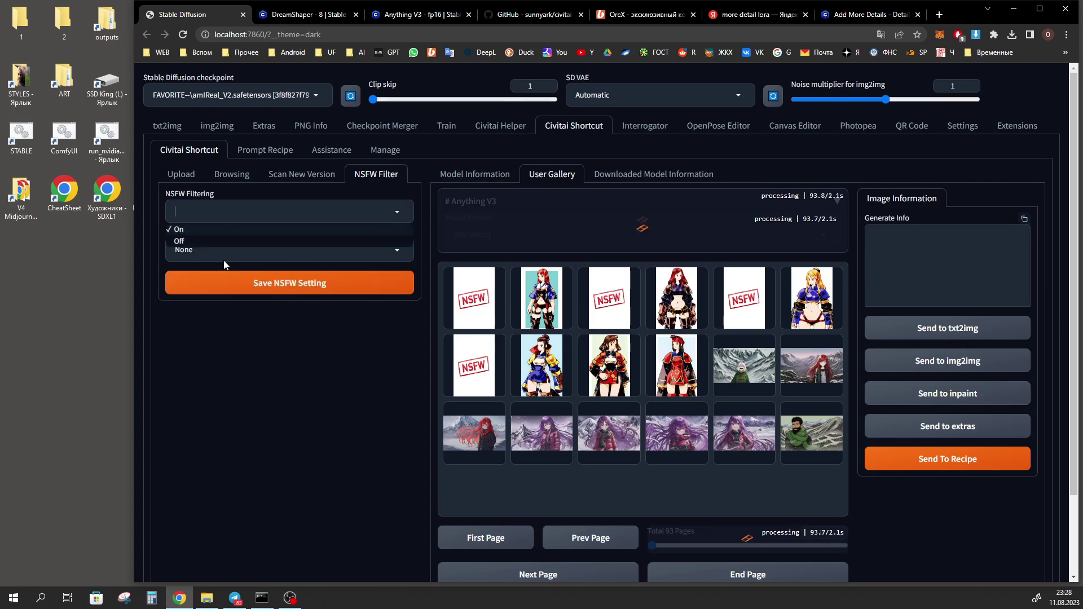
left_click(184, 242)
scroll(217, 415, "down", 2)
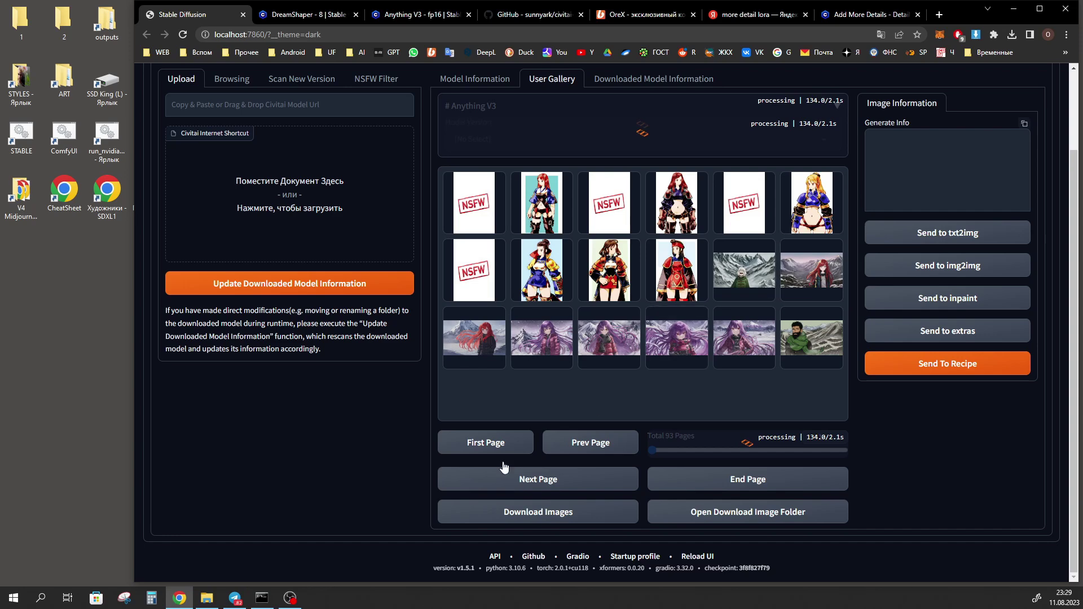
- Go to page 2 of DreamShaper's user gallery and open its download image folder
left_click(563, 487)
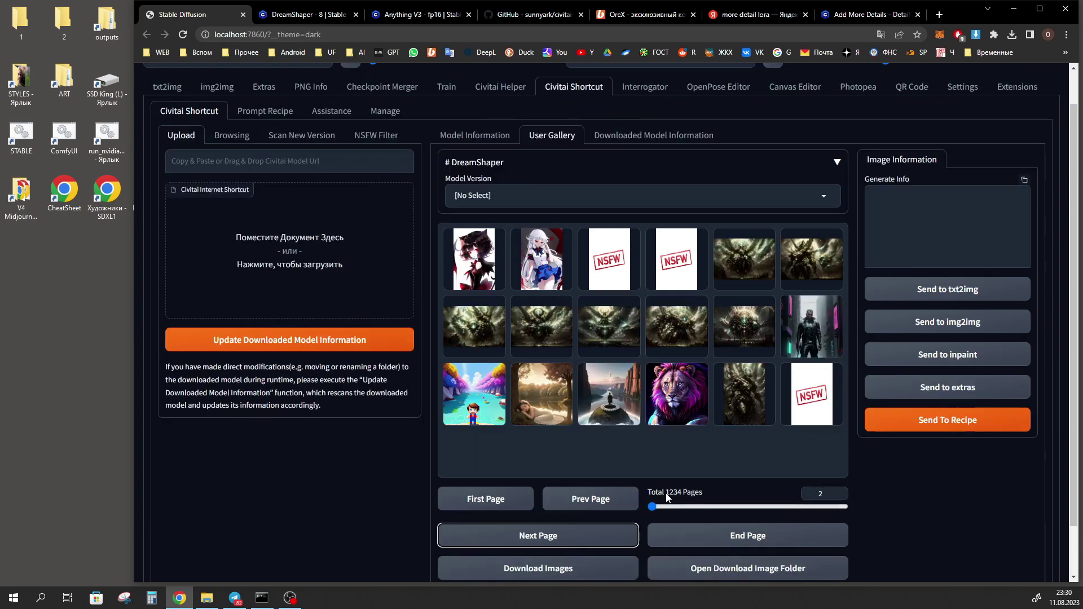
left_click(820, 495)
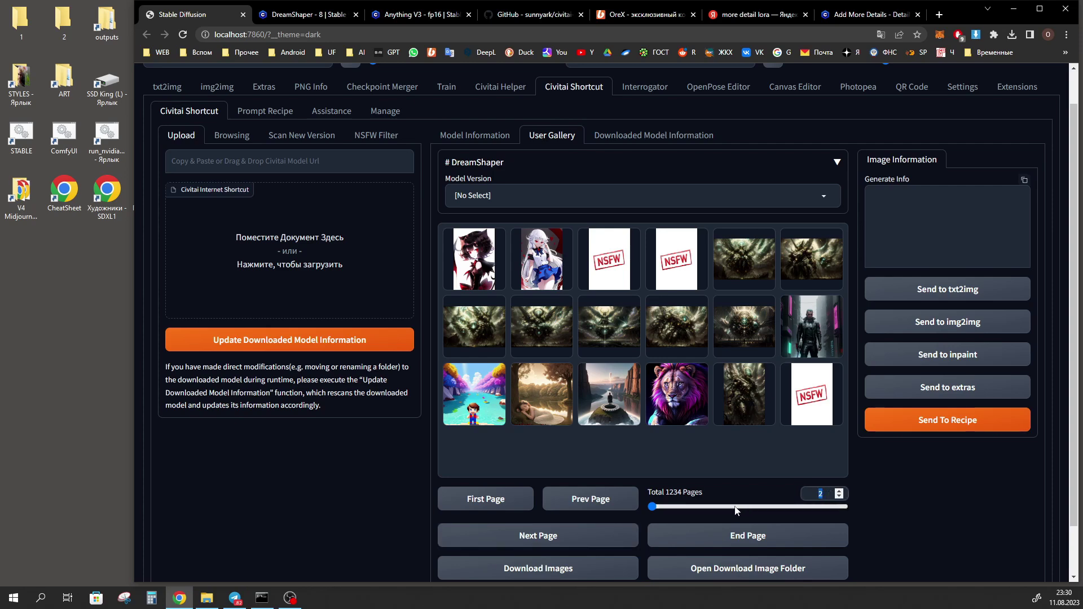
scroll(727, 469, "down", 1)
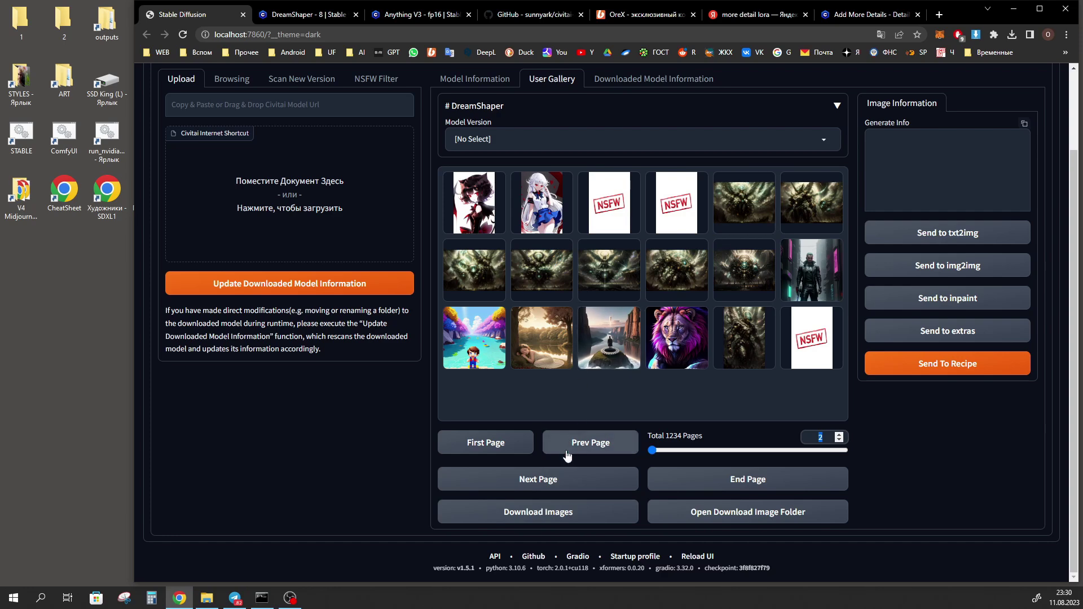
left_click(534, 517)
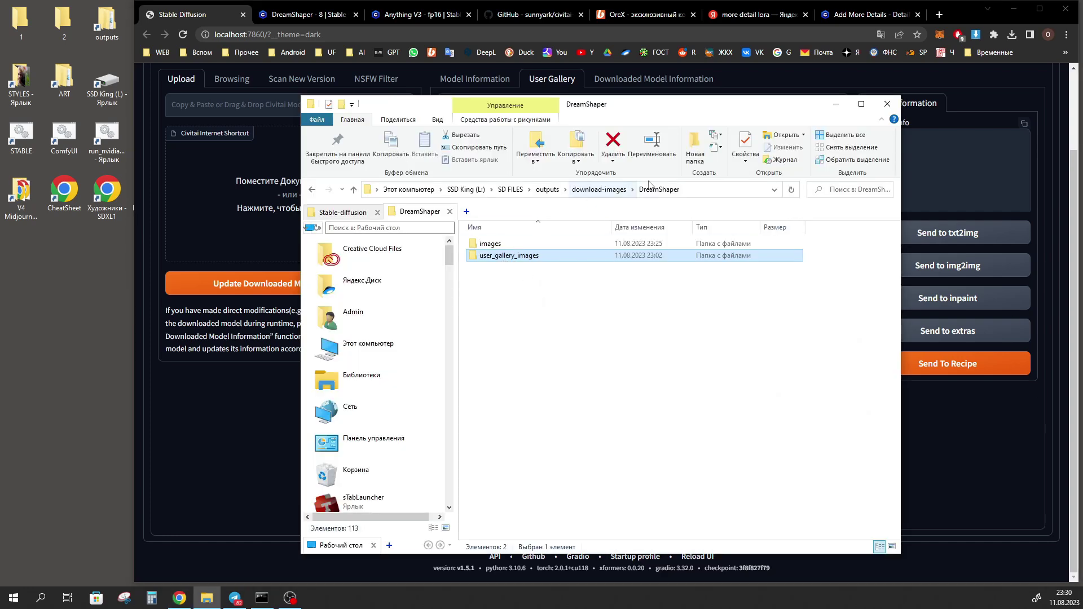
- Browse the 22 downloaded previews in user_gallery_images, then return to the DreamShaper Civitai page
double_click(536, 254)
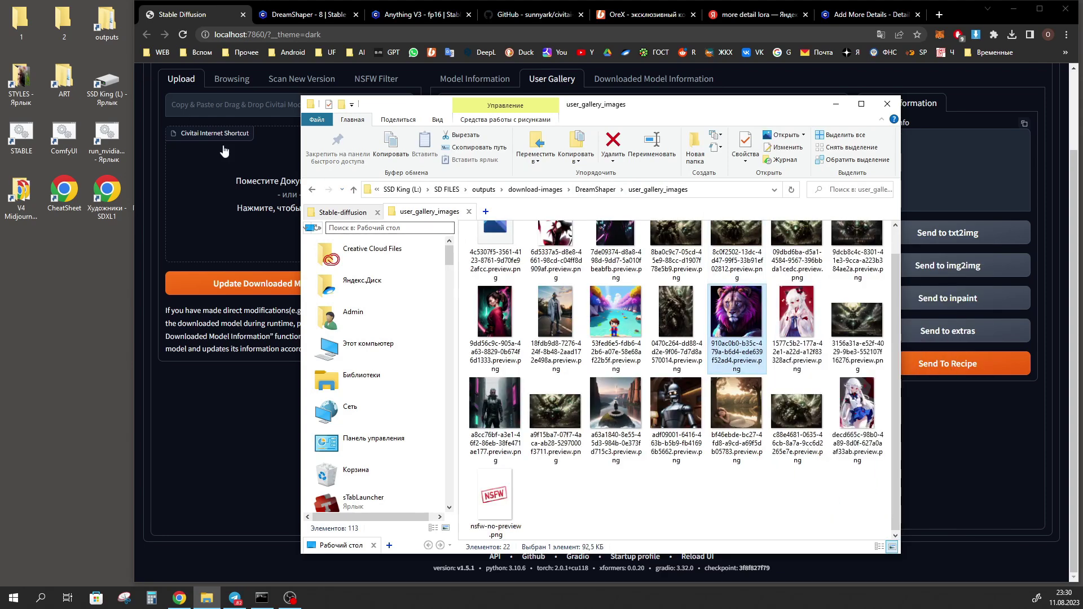
key("alt+Tab")
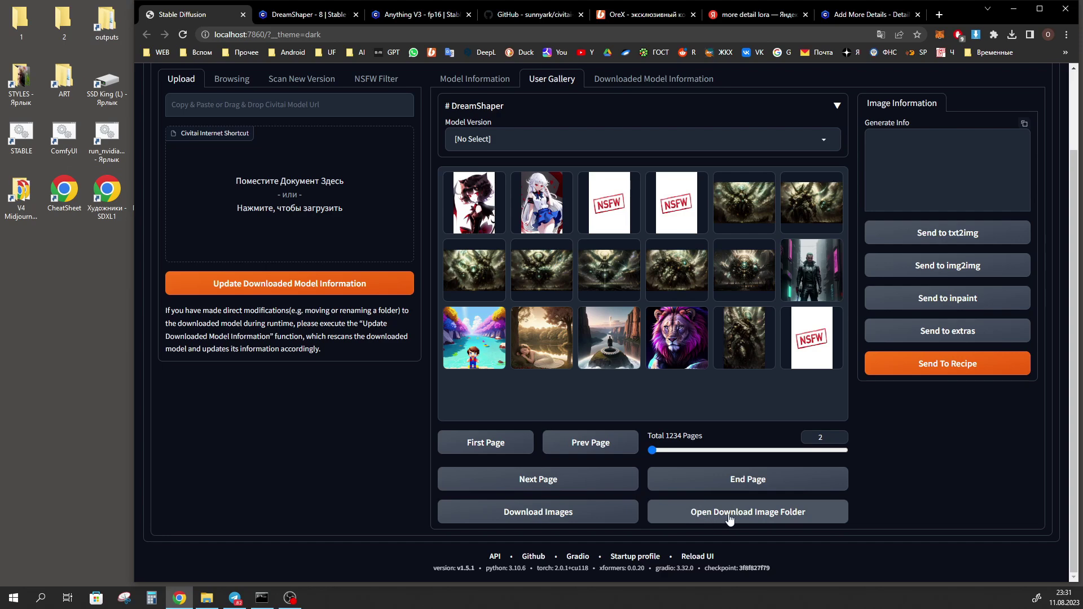
left_click(775, 518)
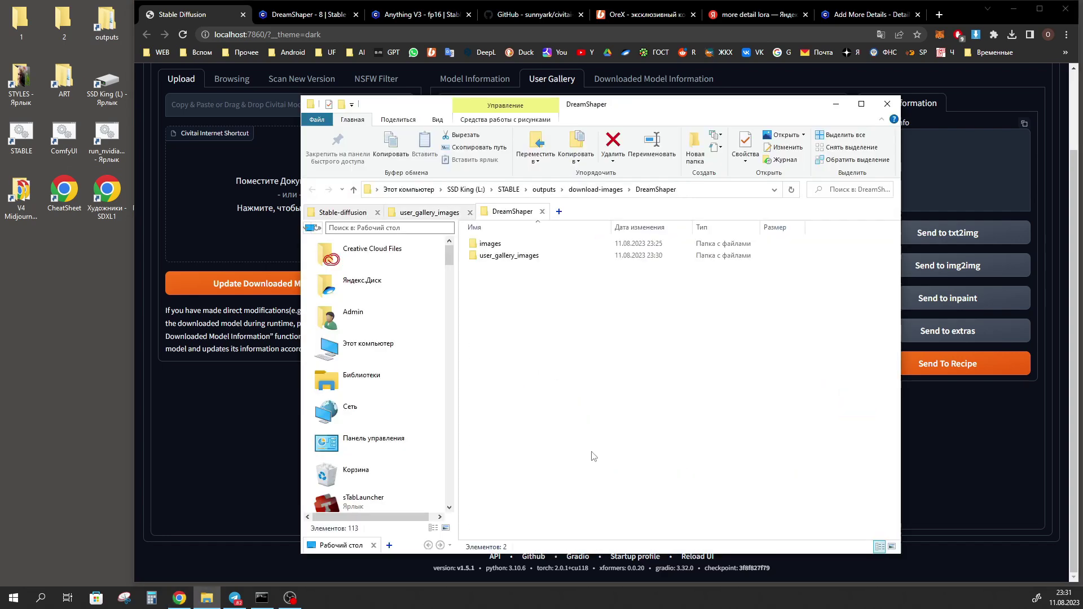
left_click(497, 256)
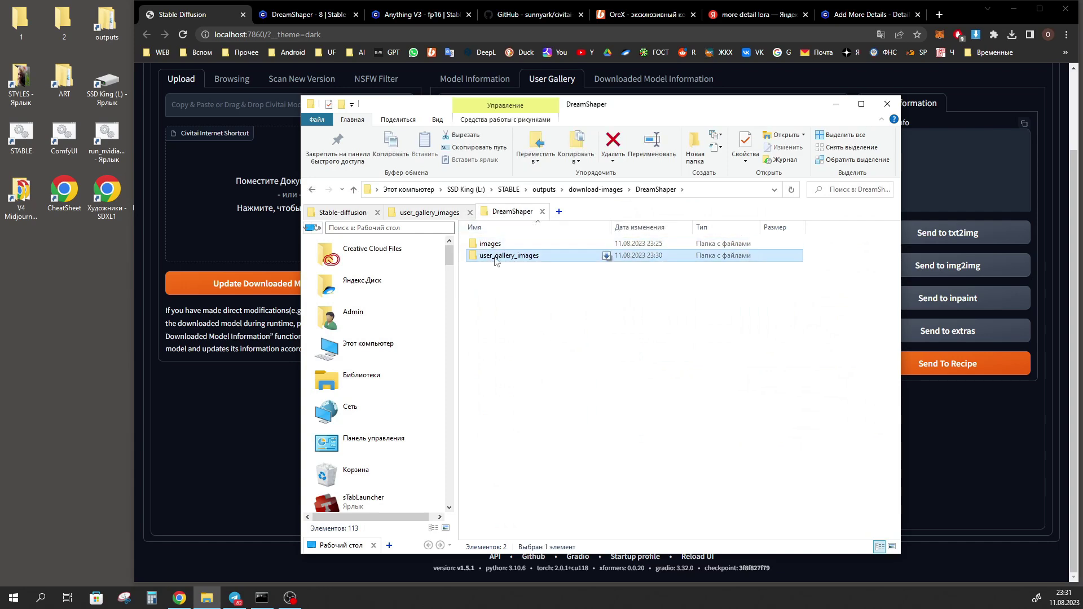
double_click(515, 257)
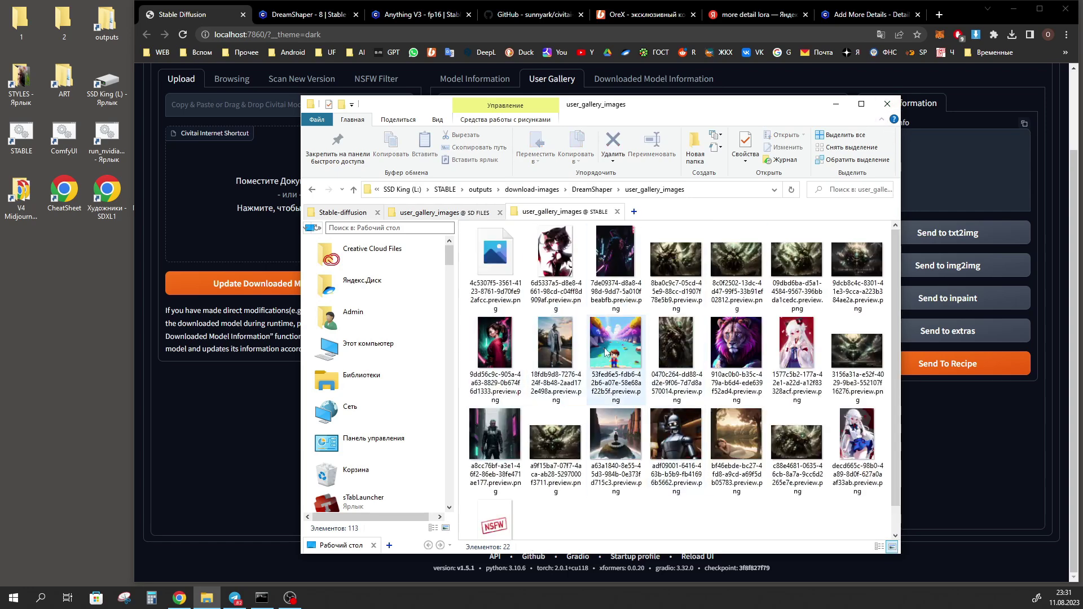
left_click(308, 14)
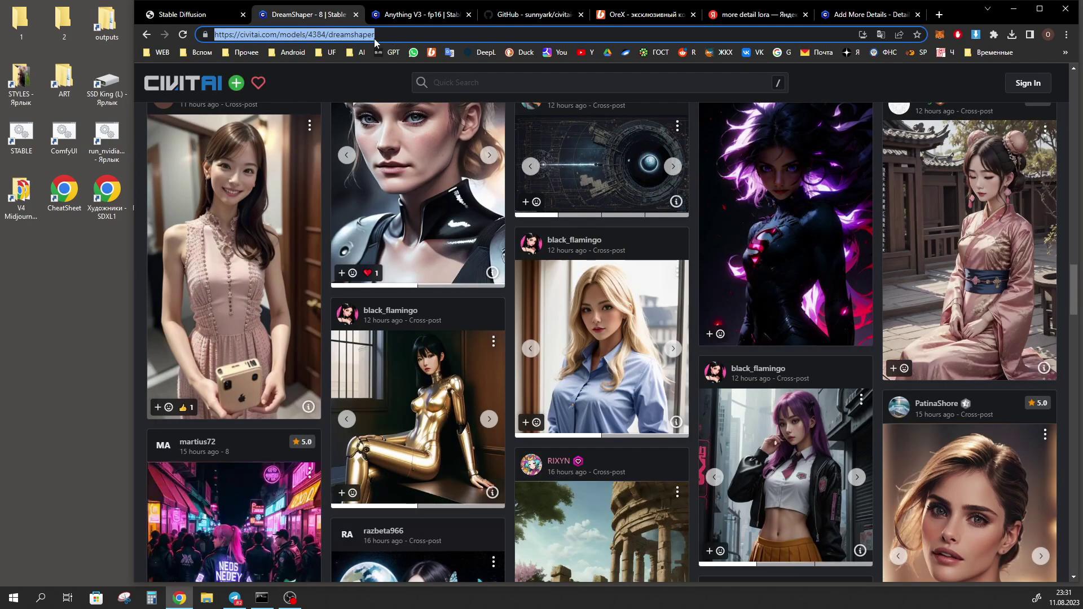
- Drag the Add More Details page's site icon onto the desktop to create a shortcut
left_click(872, 16)
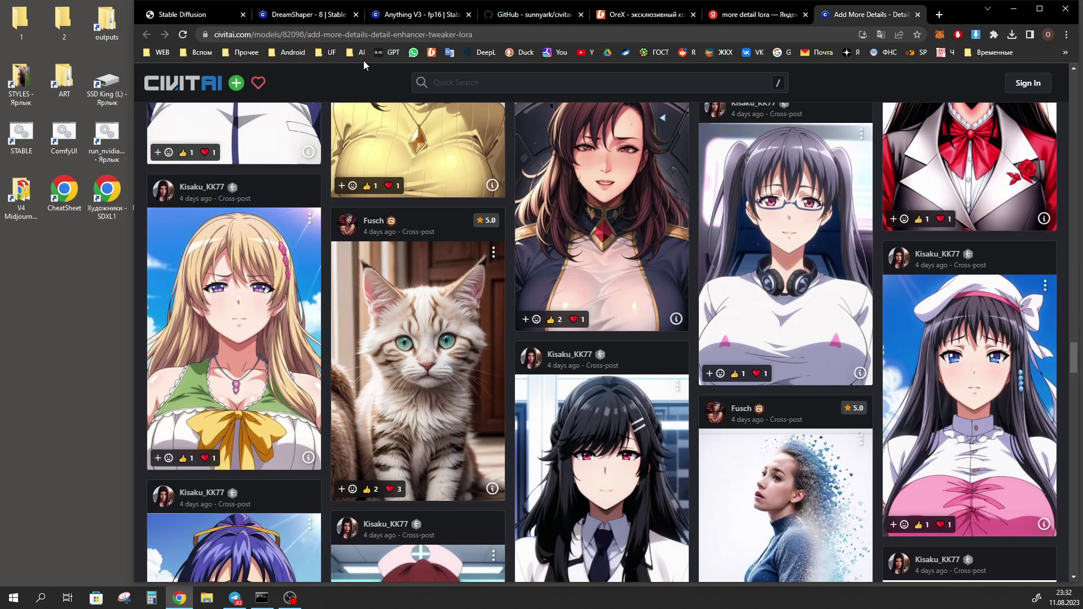
scroll(797, 204, "up", 10)
scroll(797, 203, "up", 10)
scroll(807, 192, "up", 5)
scroll(822, 180, "up", 10)
scroll(822, 180, "up", 5)
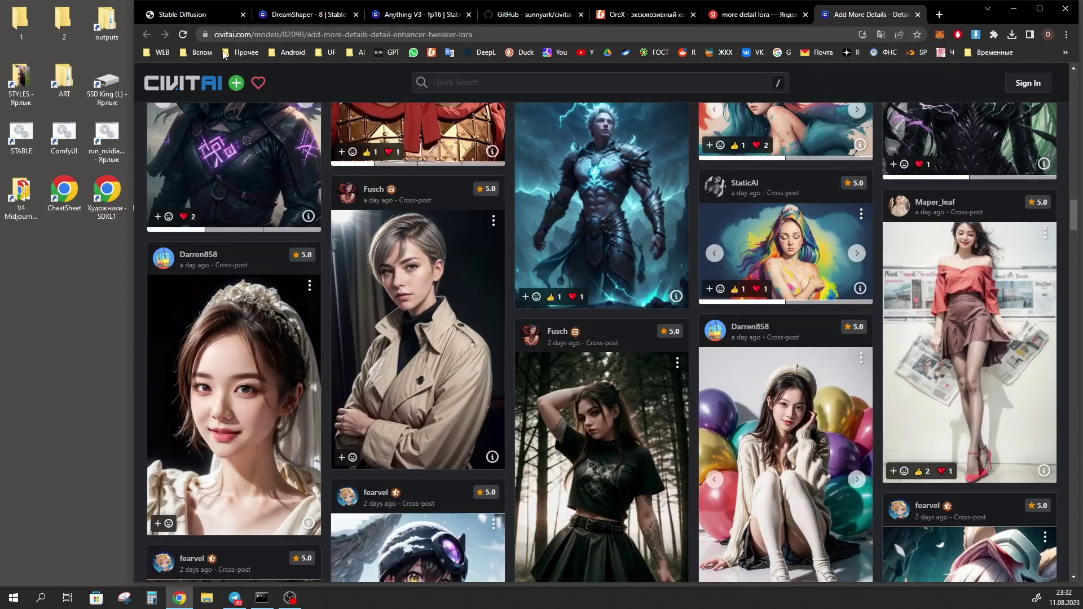
left_click_drag(205, 35, 177, 85)
left_click_drag(27, 269, 33, 293)
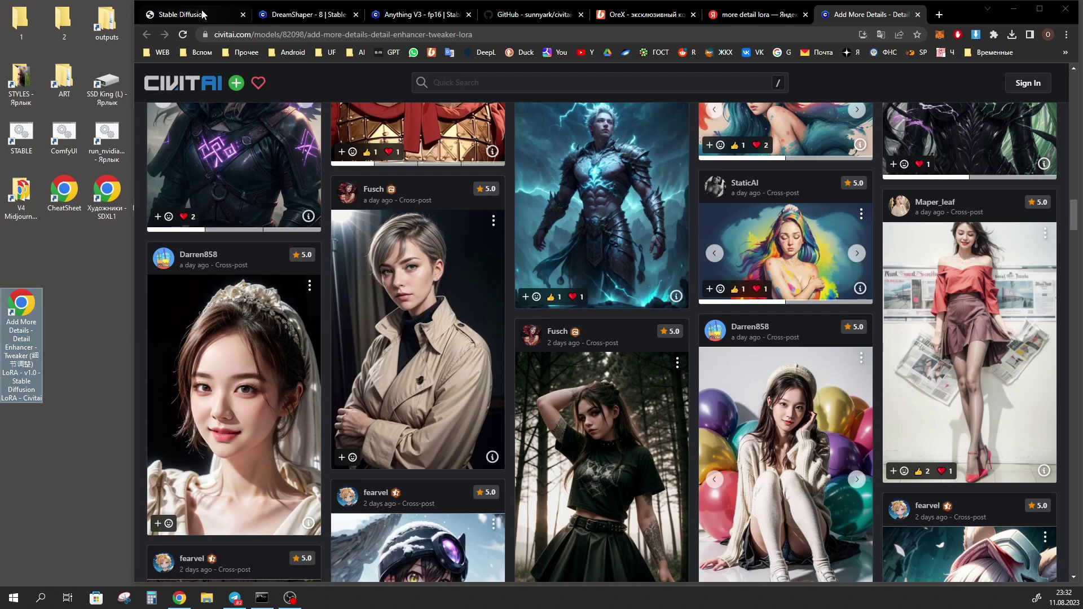
- Return to Stable Diffusion WebUI and drag the desktop shortcut onto the upload area
key("alt+Tab")
key("ctrl+1")
left_click_drag(24, 312, 243, 242)
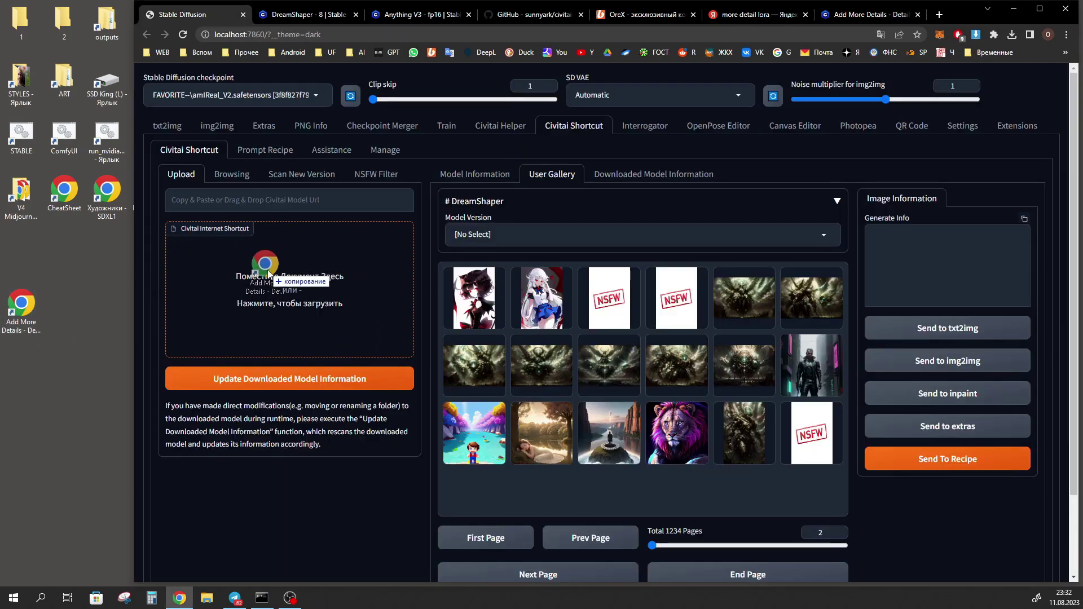
- Register the Add More Details LoRA from its shortcut, uncheck LORA, and enlarge a sample image
left_click_drag(243, 242, 259, 274)
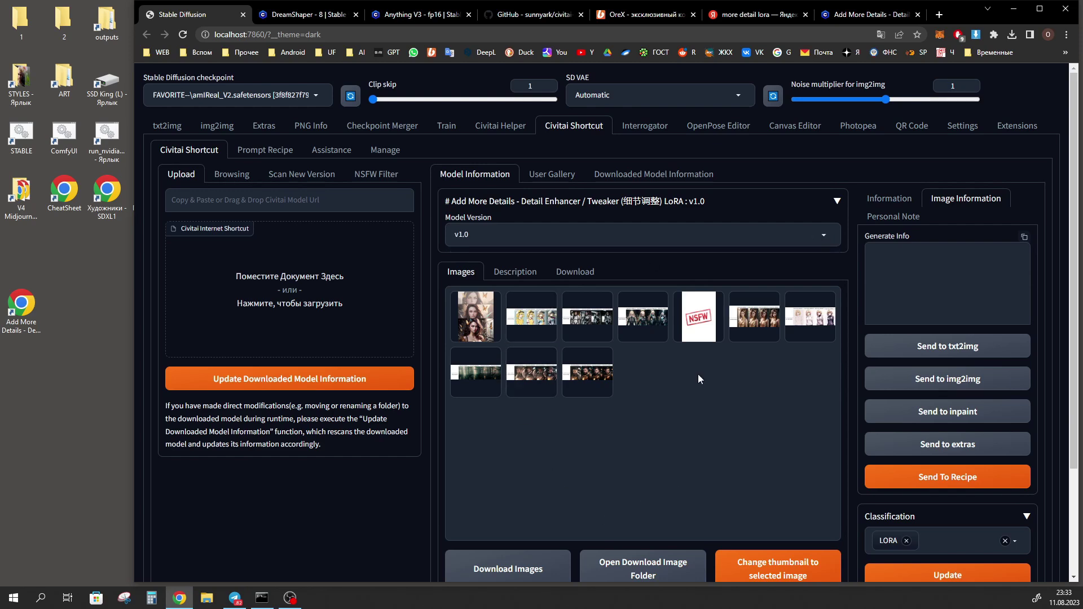
scroll(699, 374, "down", 1)
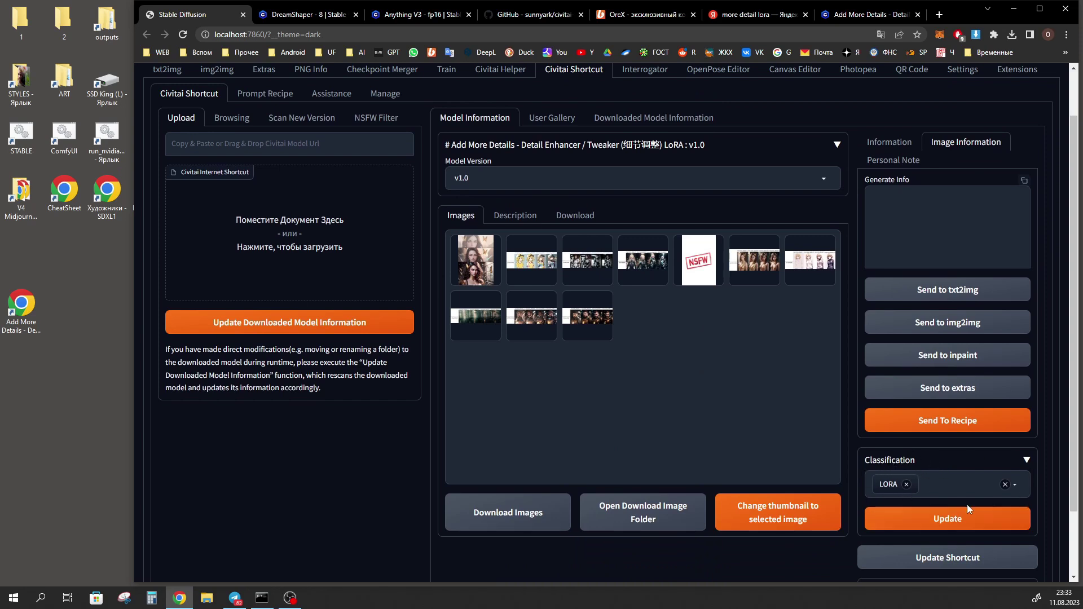
left_click(1016, 485)
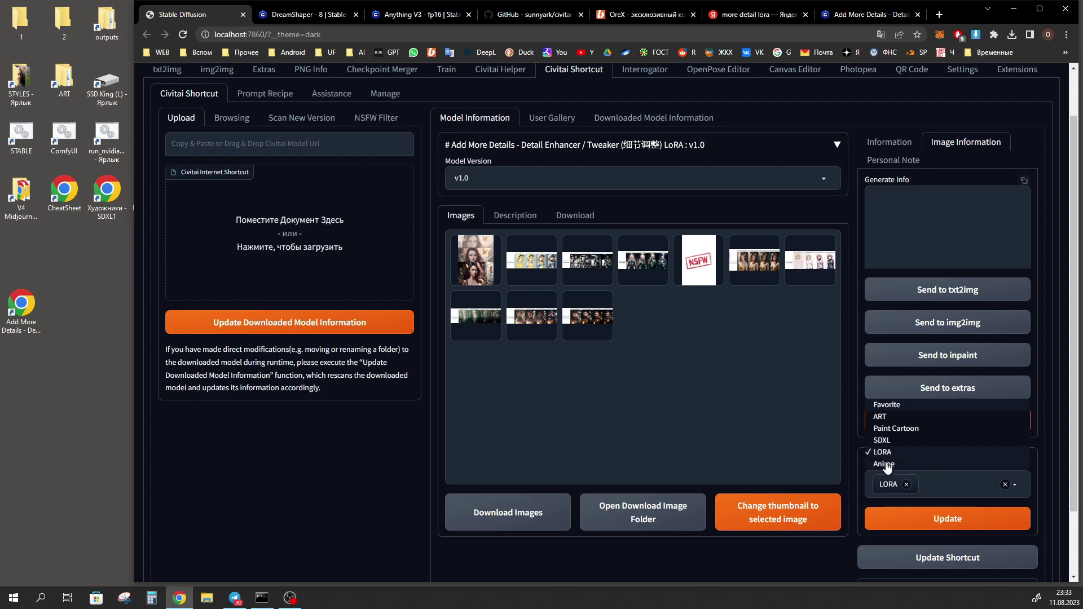
left_click(926, 455)
scroll(748, 458, "up", 1)
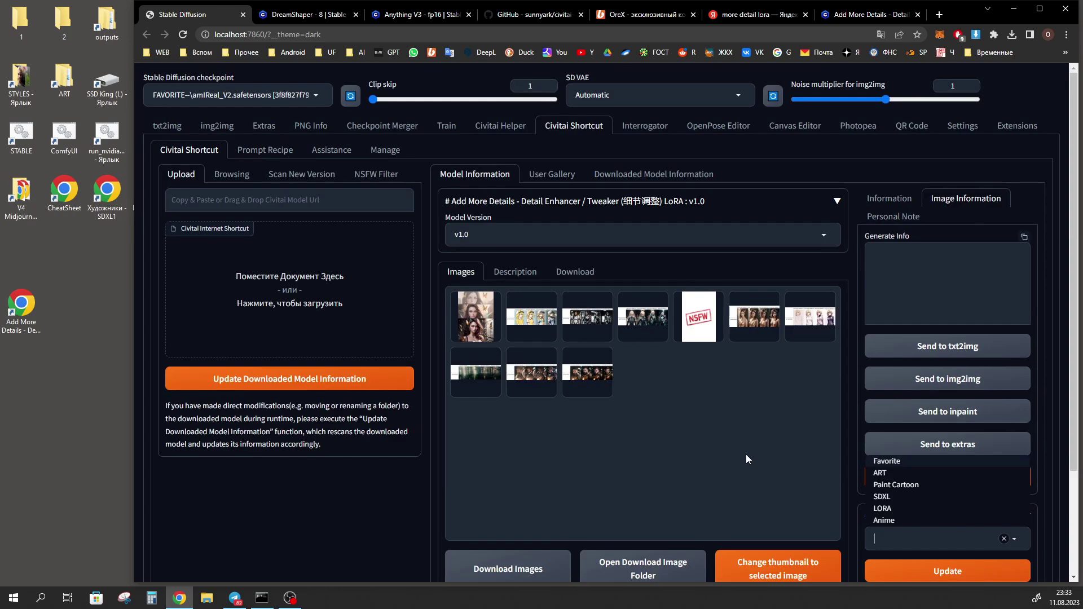
left_click(668, 456)
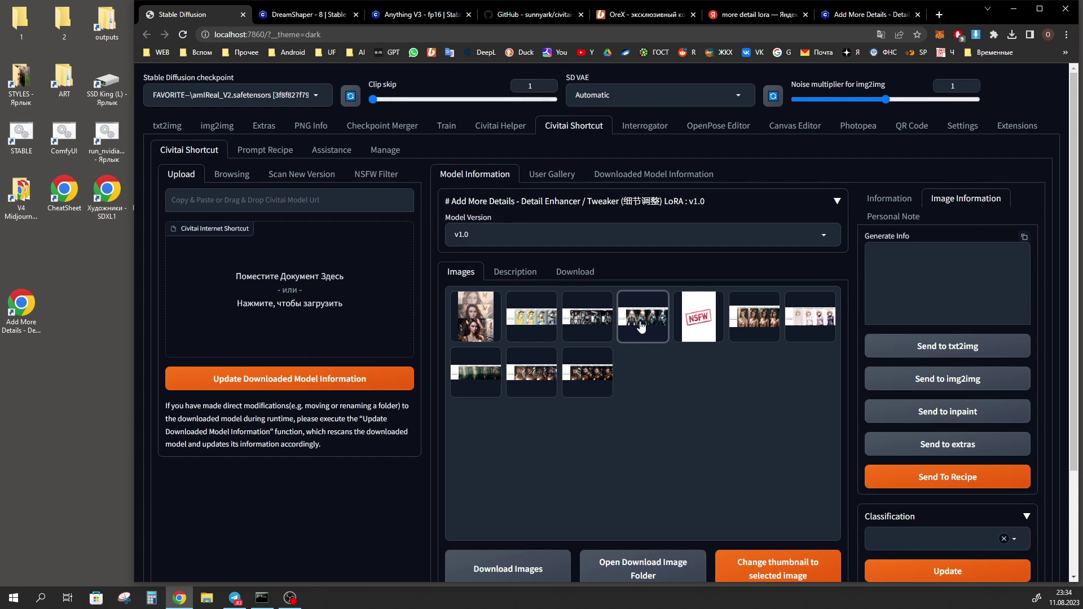
left_click(756, 330)
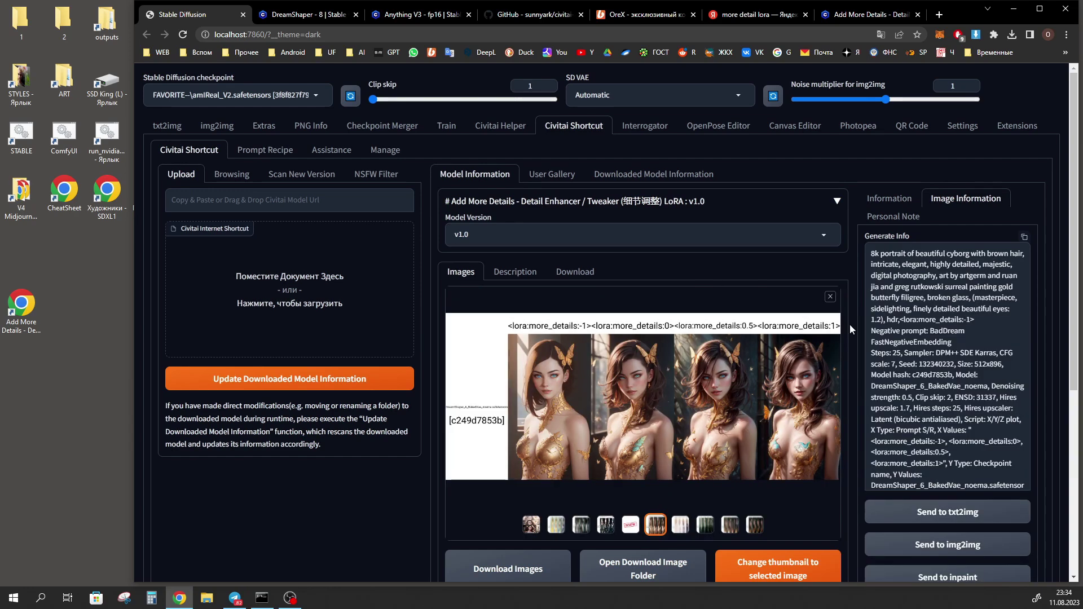
- Read the sample's more_details generation info, then list the 18 saved shortcuts under Browsing
scroll(948, 452, "down", 1)
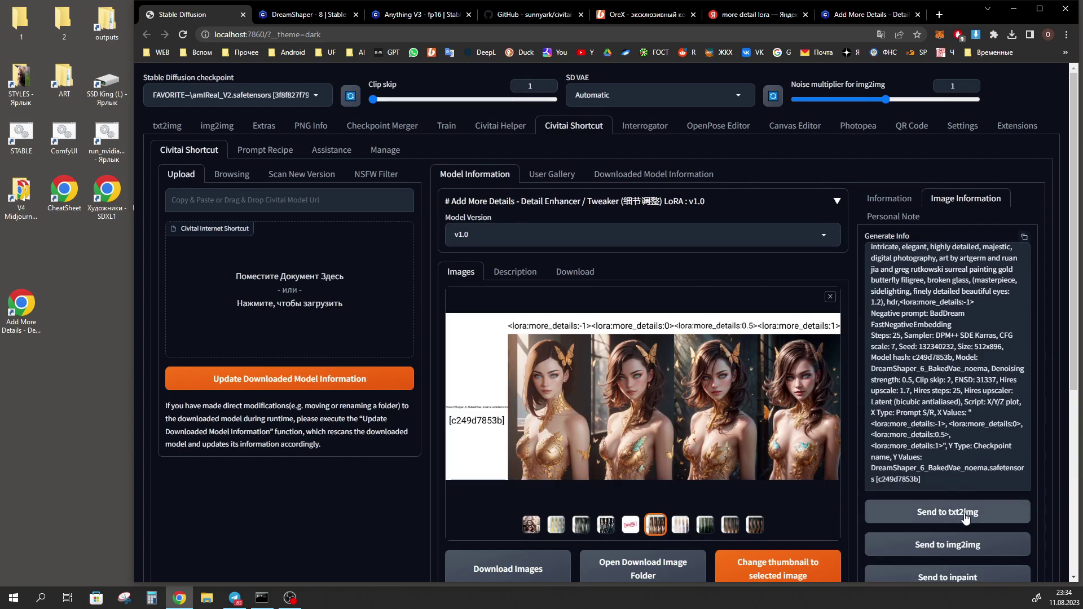
scroll(574, 527, "down", 2)
scroll(729, 525, "down", 1)
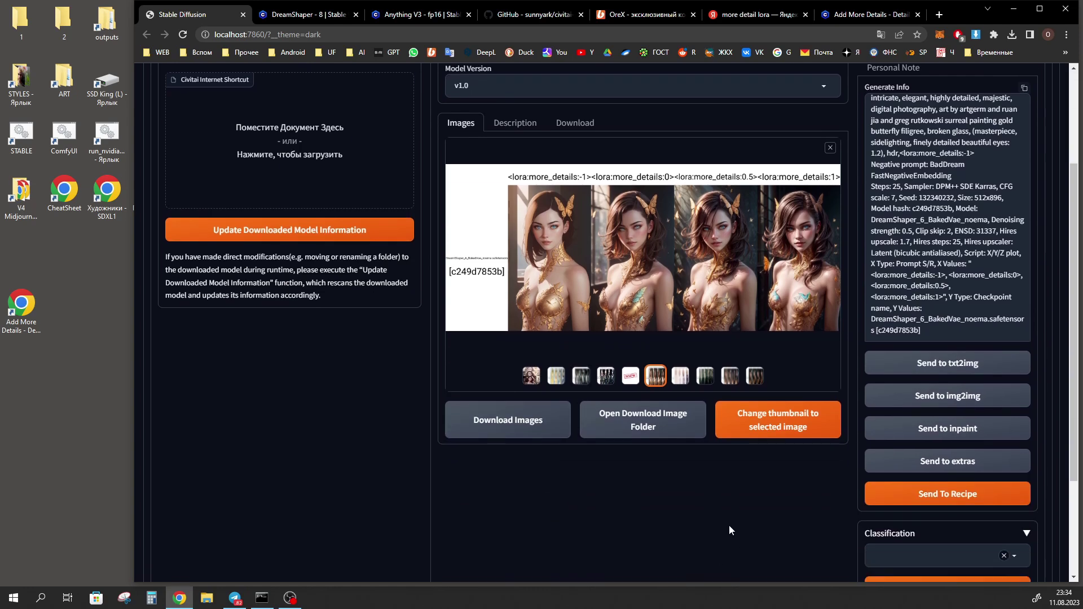
scroll(729, 526, "up", 3)
scroll(756, 464, "down", 2)
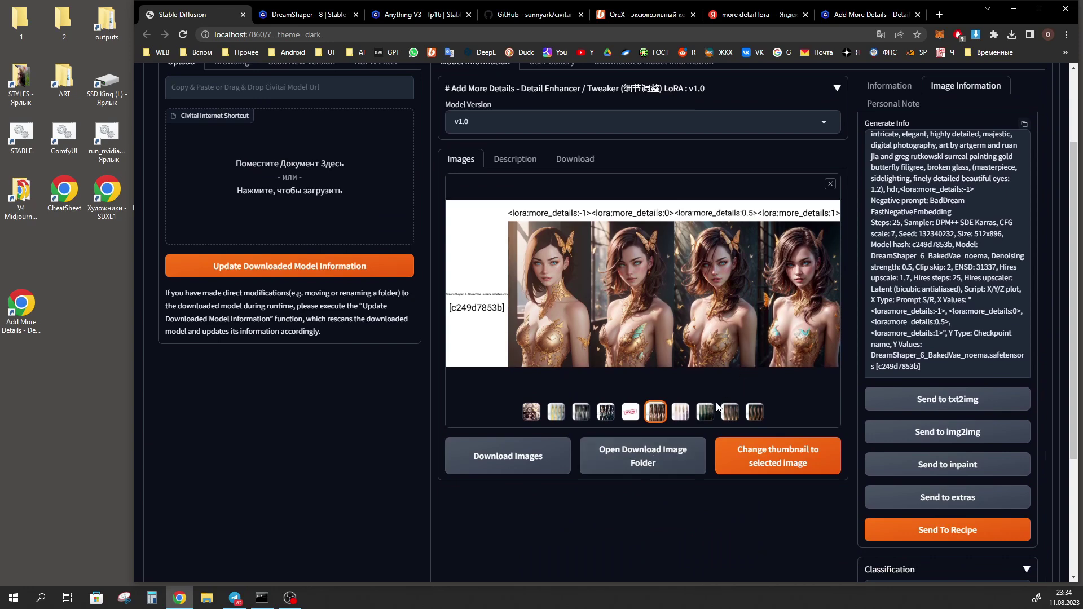
scroll(717, 406, "up", 2)
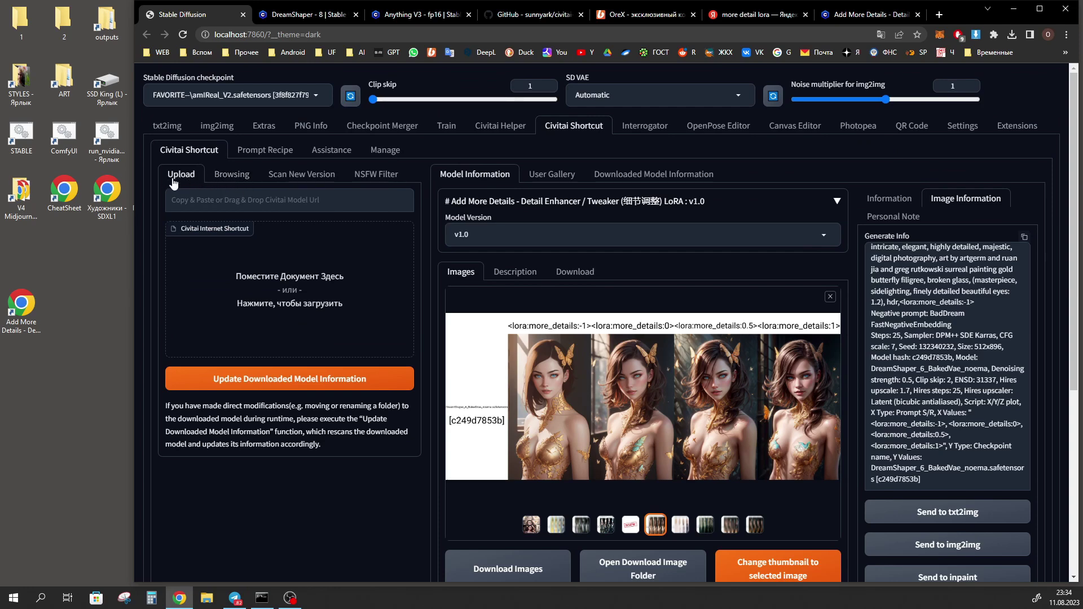
left_click(234, 177)
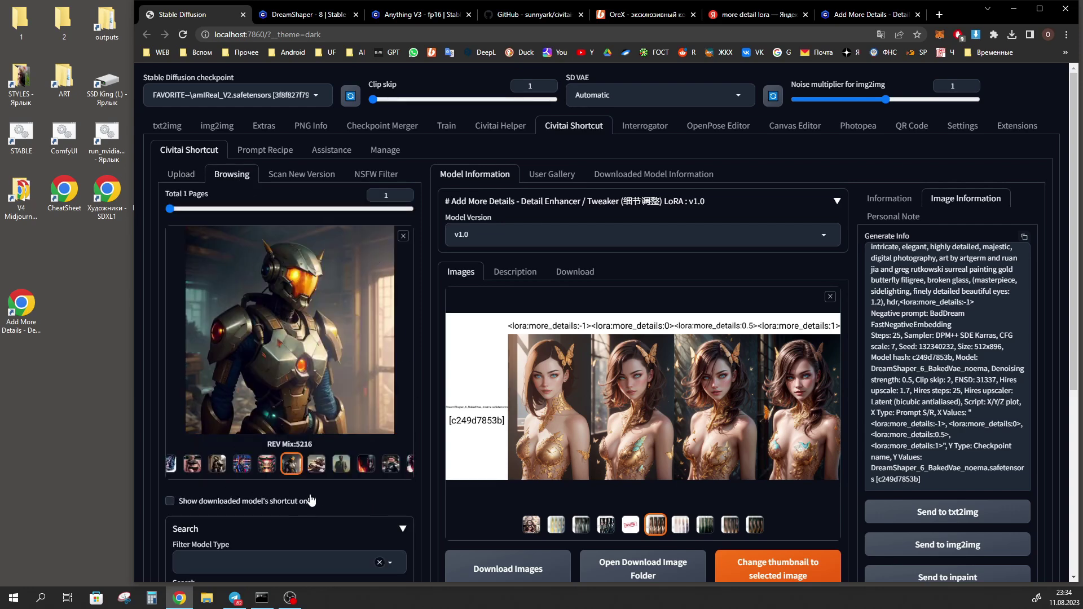
left_click(403, 237)
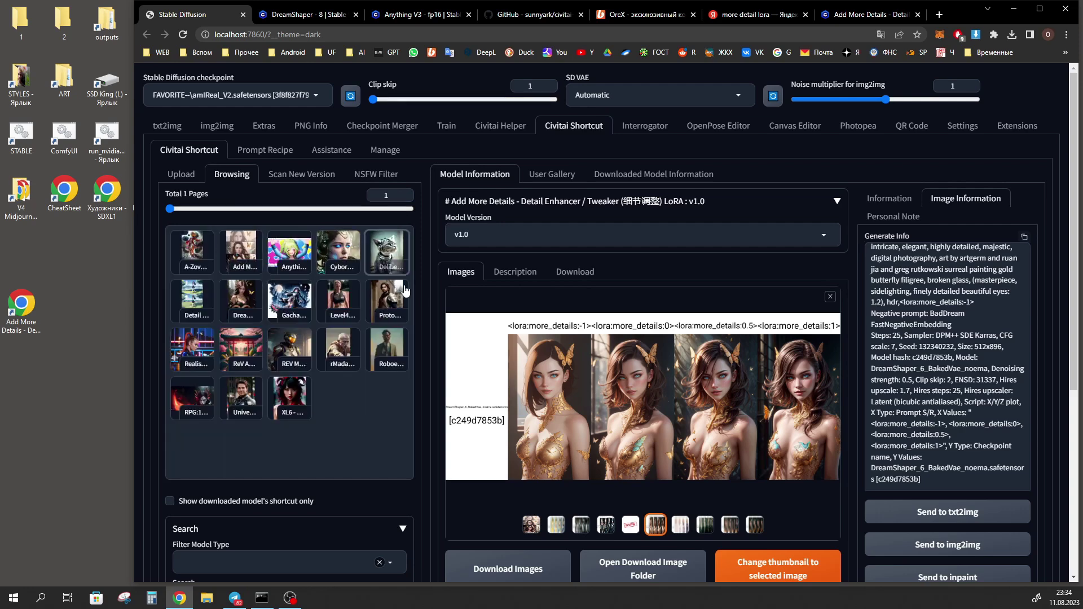
scroll(351, 326, "down", 3)
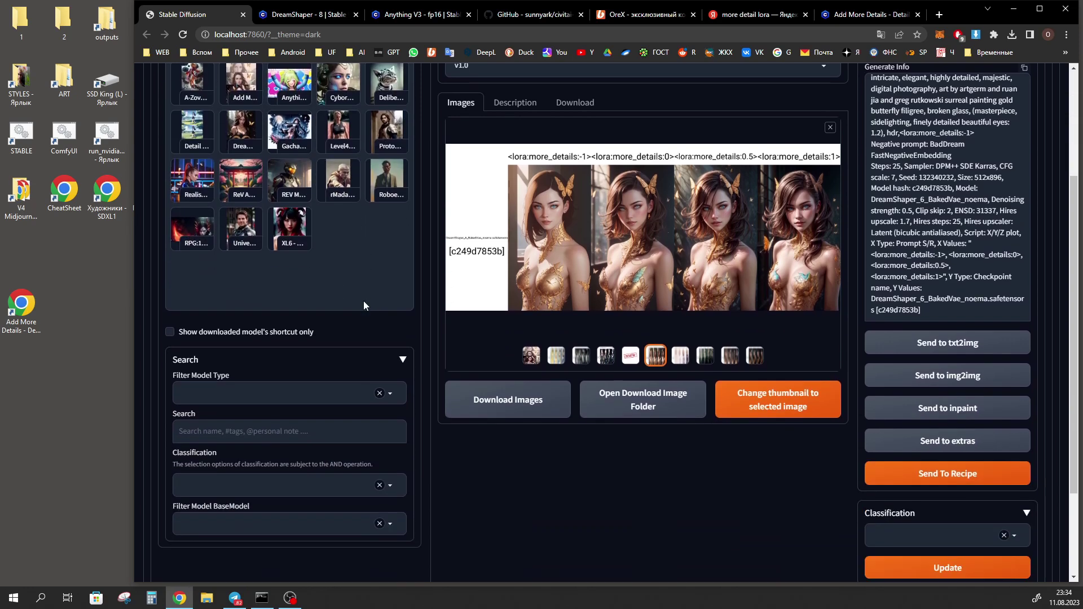
- Filter the Browsing gallery by the LORA and SDXL classifications
scroll(368, 304, "down", 1)
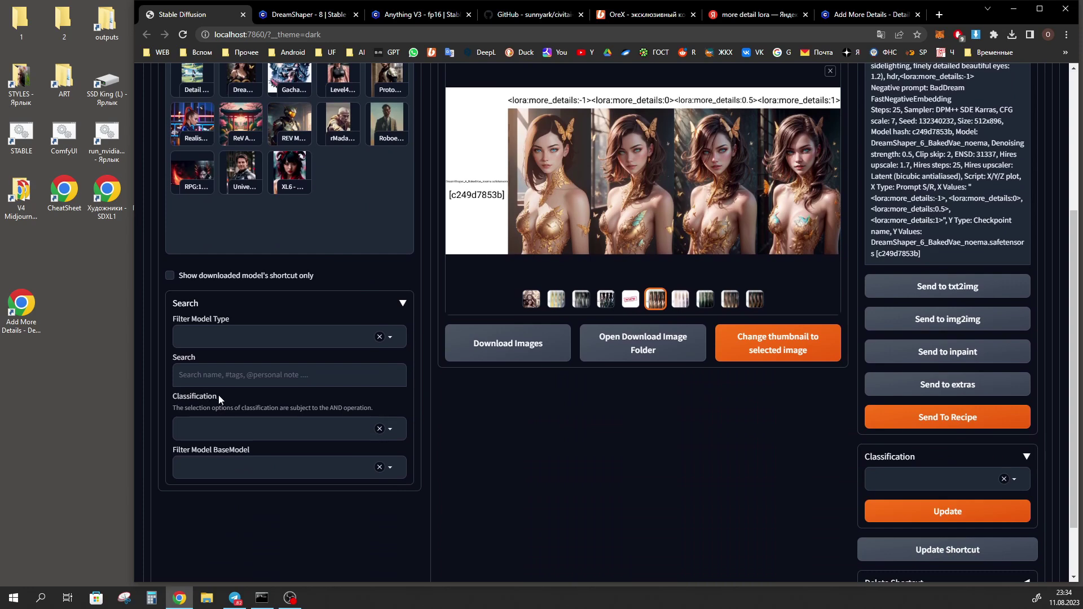
left_click(390, 433)
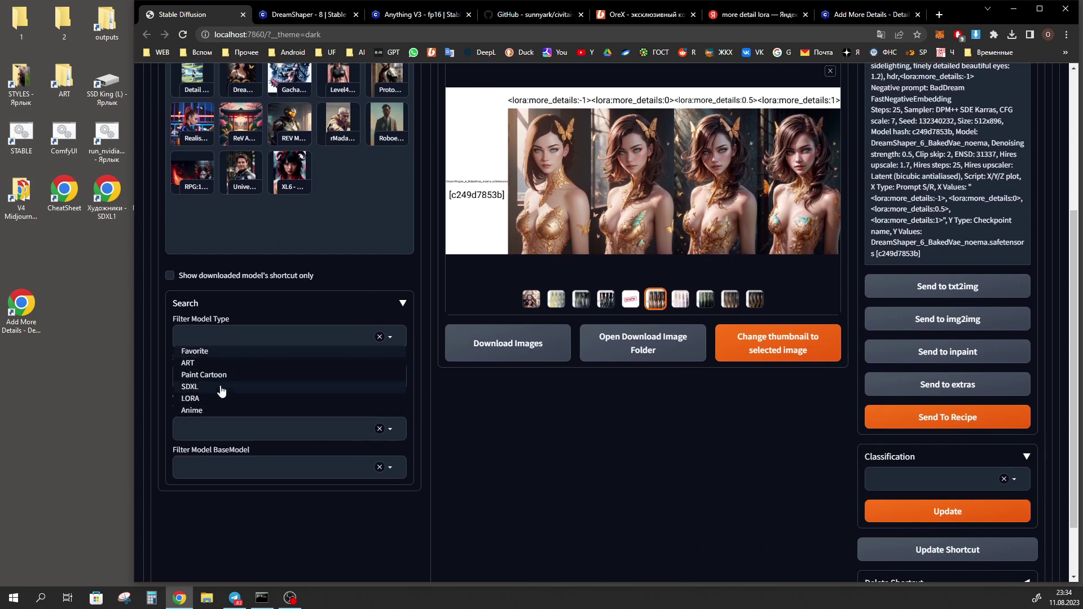
left_click(190, 398)
scroll(395, 405, "up", 2)
scroll(390, 405, "up", 2)
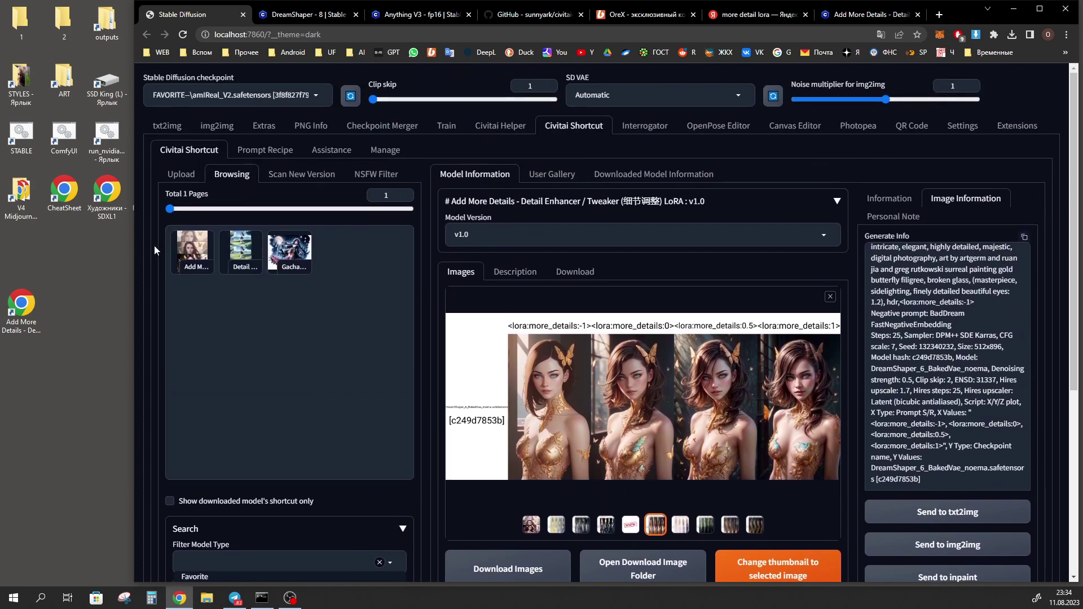
scroll(322, 274, "down", 5)
scroll(237, 399, "up", 1)
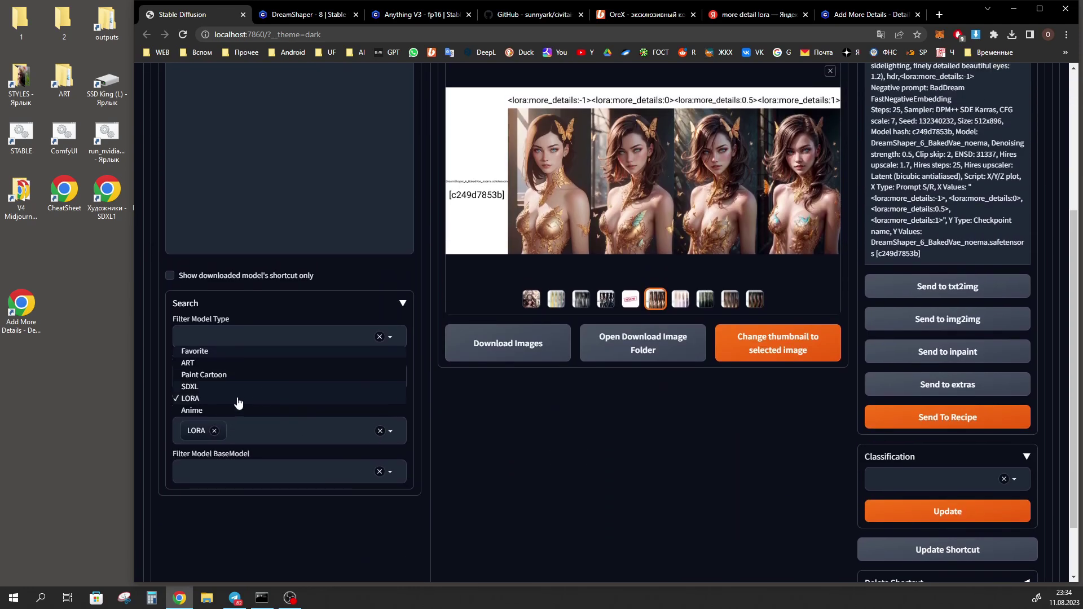
left_click(190, 387)
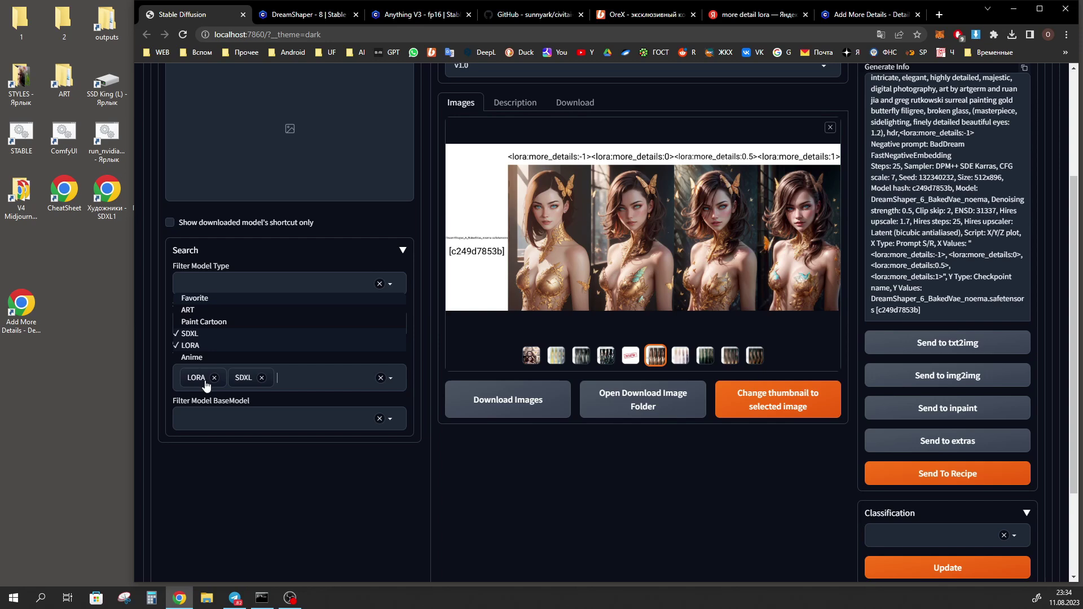
scroll(206, 386, "up", 1)
- Remove the LORA and SDXL filter tags so all models show again
left_click(214, 433)
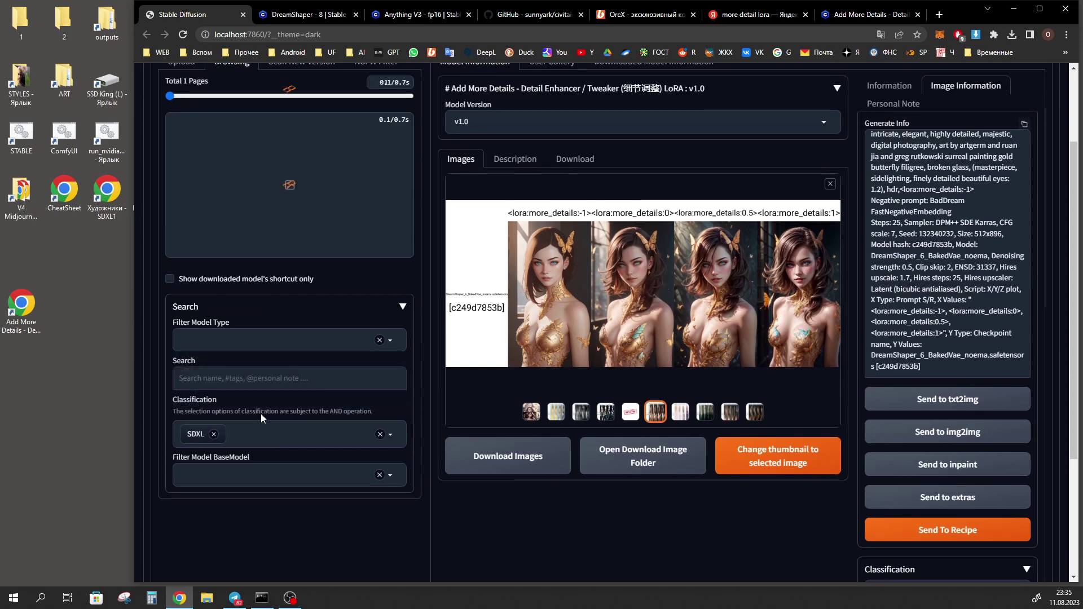
scroll(293, 419, "up", 2)
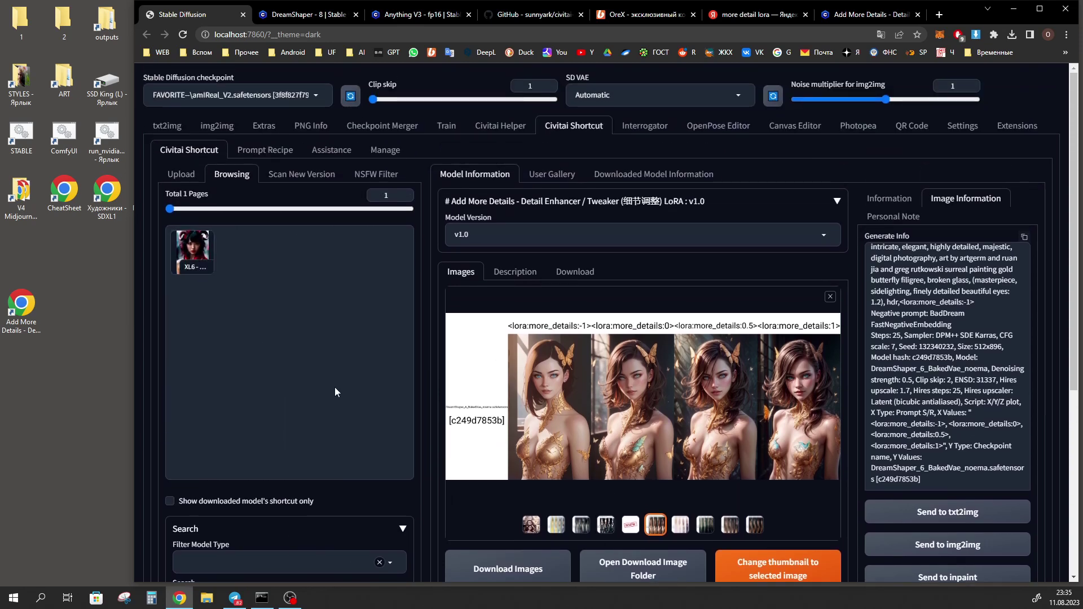
scroll(334, 391, "down", 3)
left_click(296, 485)
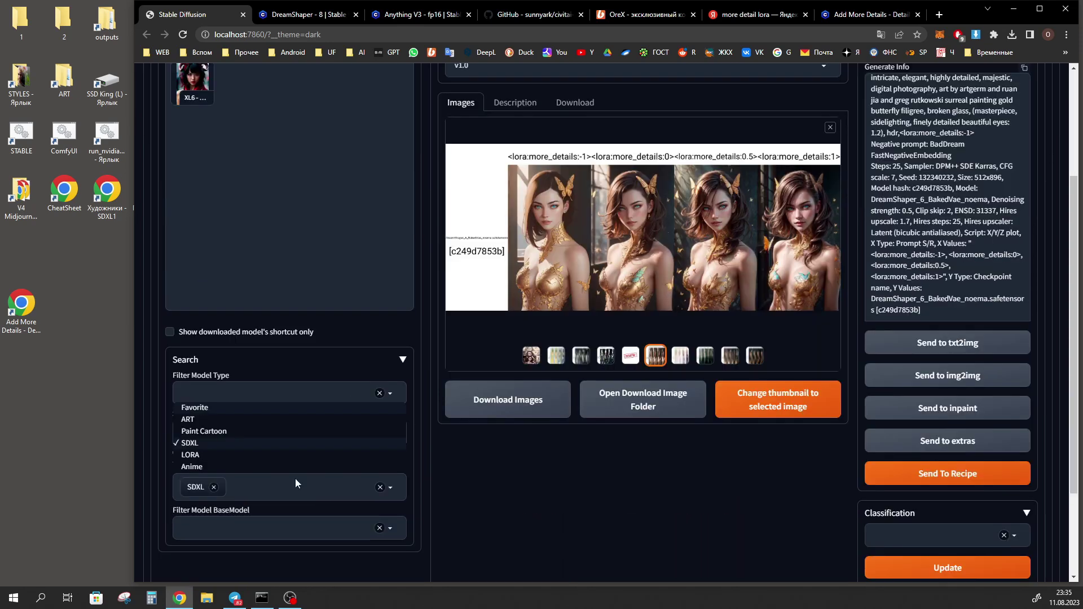
left_click(214, 488)
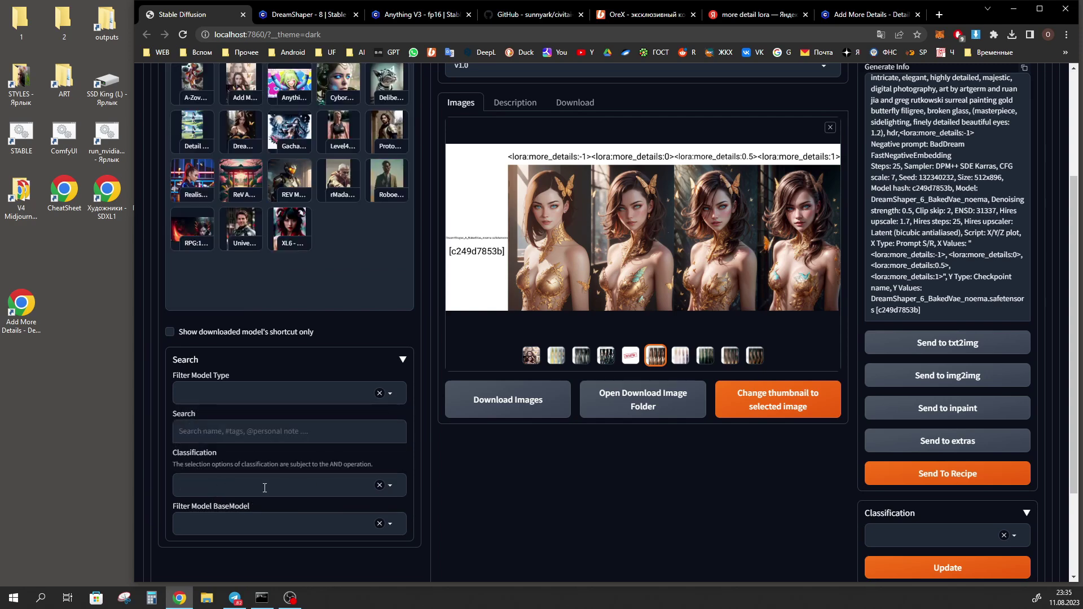
scroll(294, 452, "up", 3)
scroll(208, 472, "down", 3)
scroll(206, 431, "up", 1)
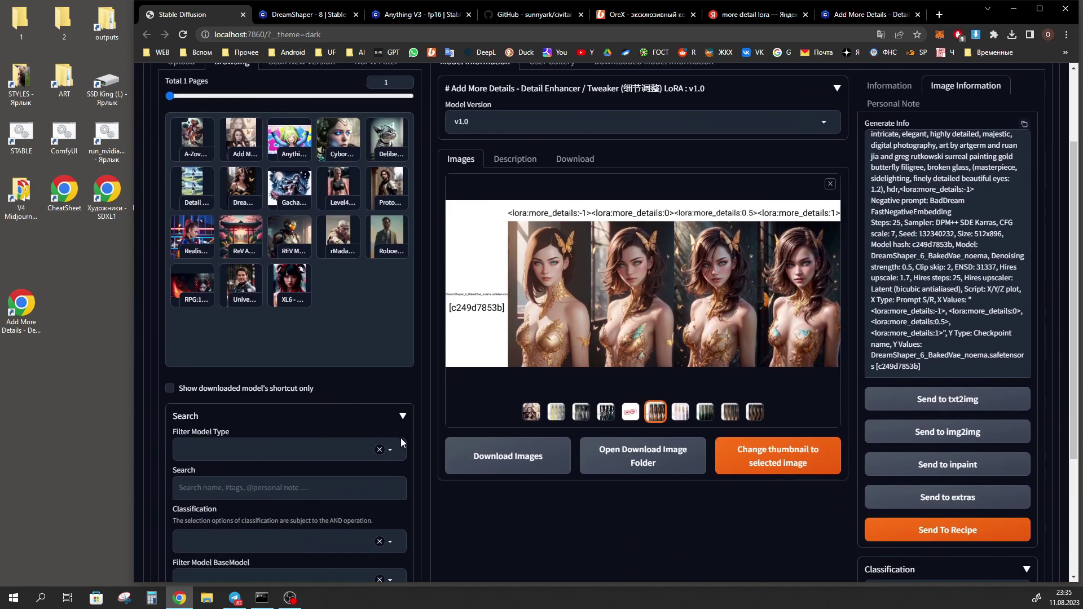
scroll(400, 438, "up", 2)
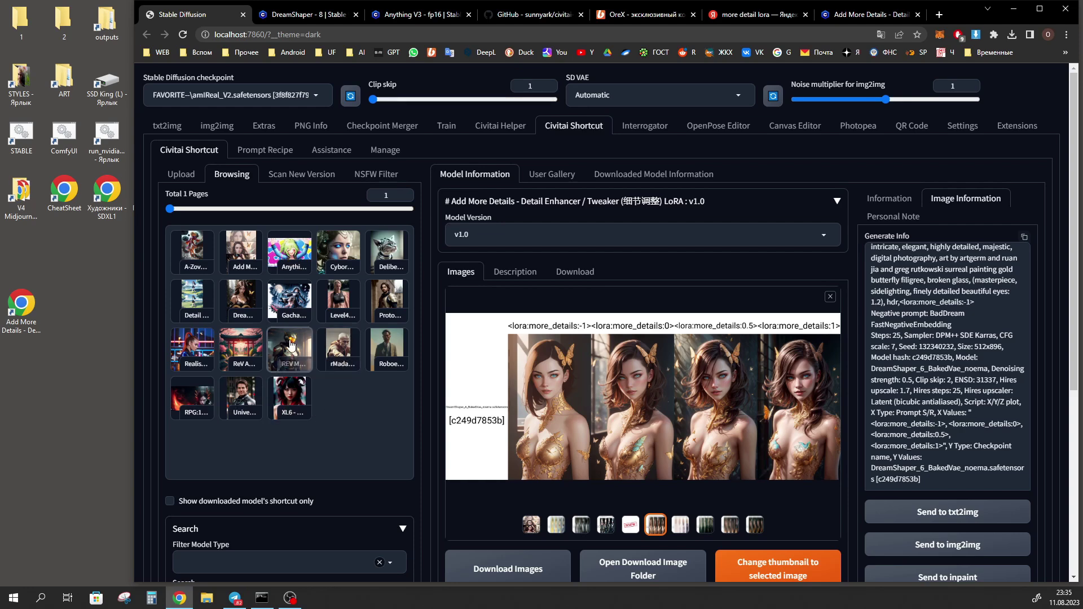
- Preview rMada Merge and Cyborg Diffusion, then bring up Scan New Version
left_click(345, 346)
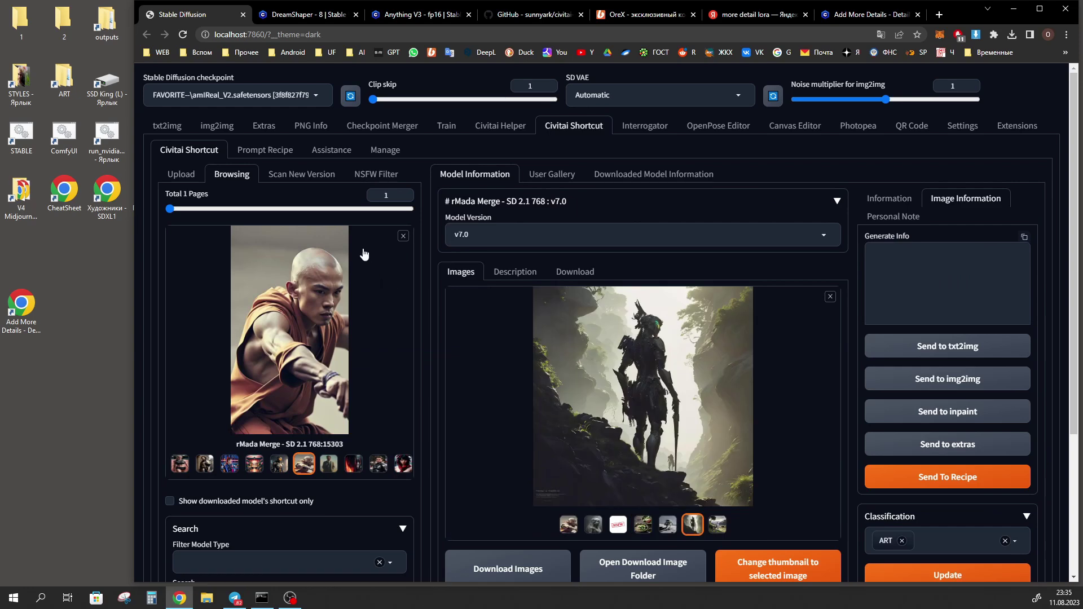
left_click(403, 236)
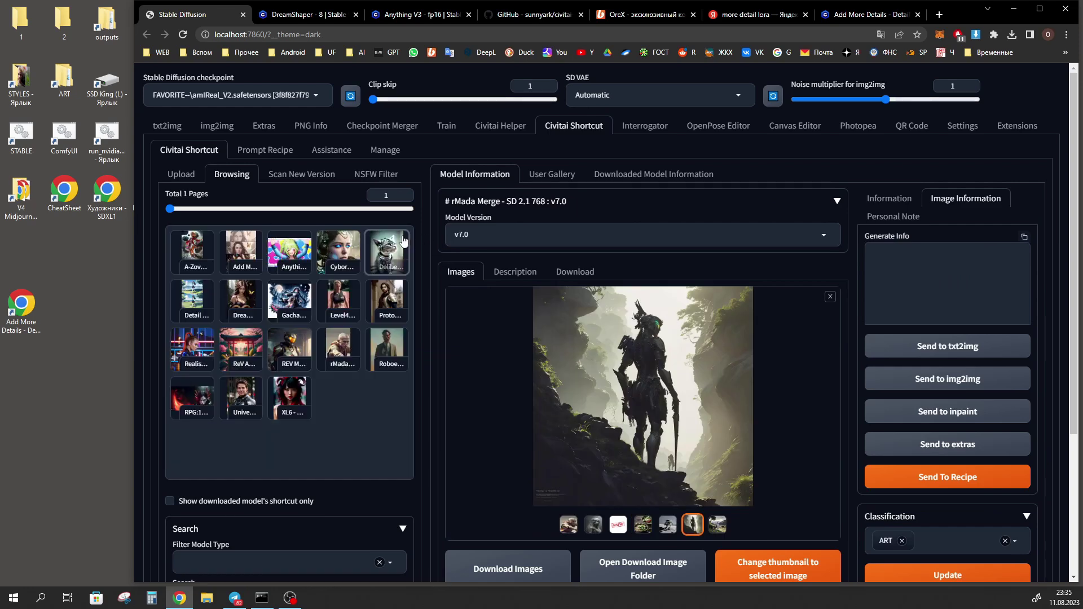
left_click(341, 248)
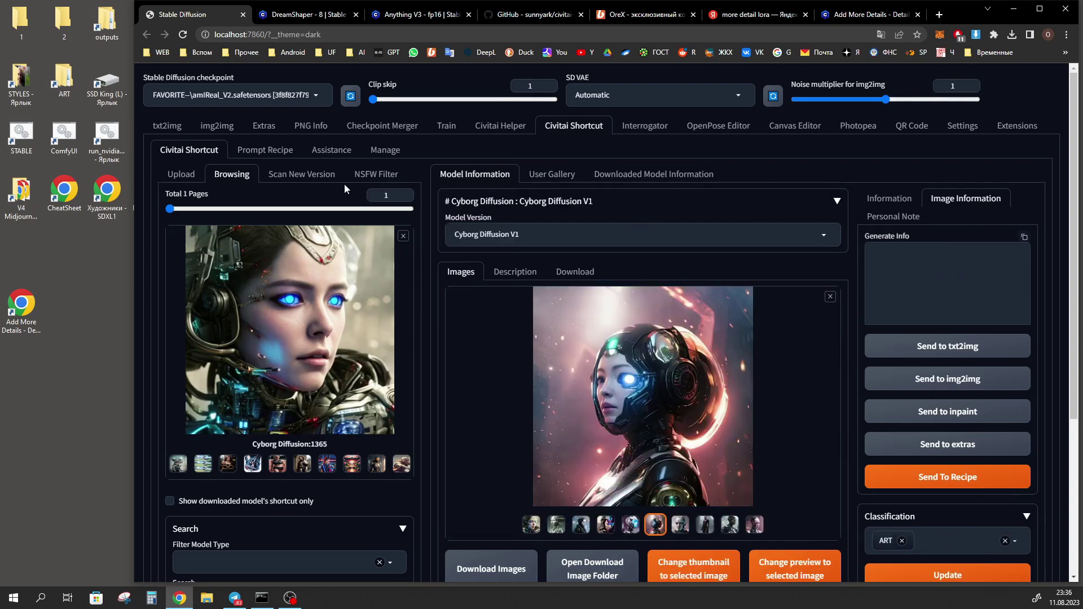
left_click(297, 179)
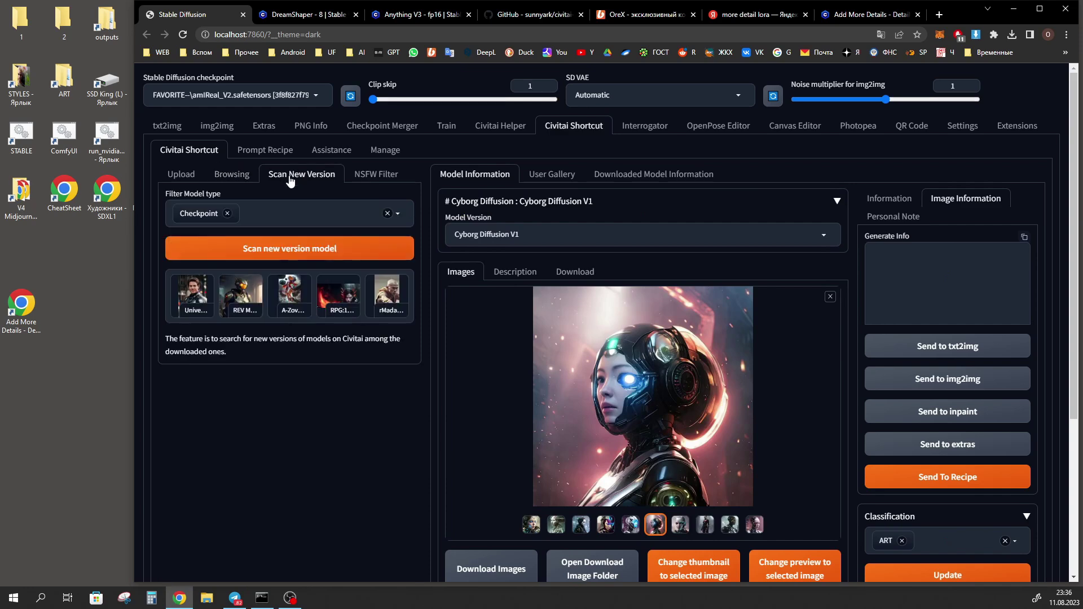
- Scan the downloaded Checkpoint models for newer versions
left_click(394, 215)
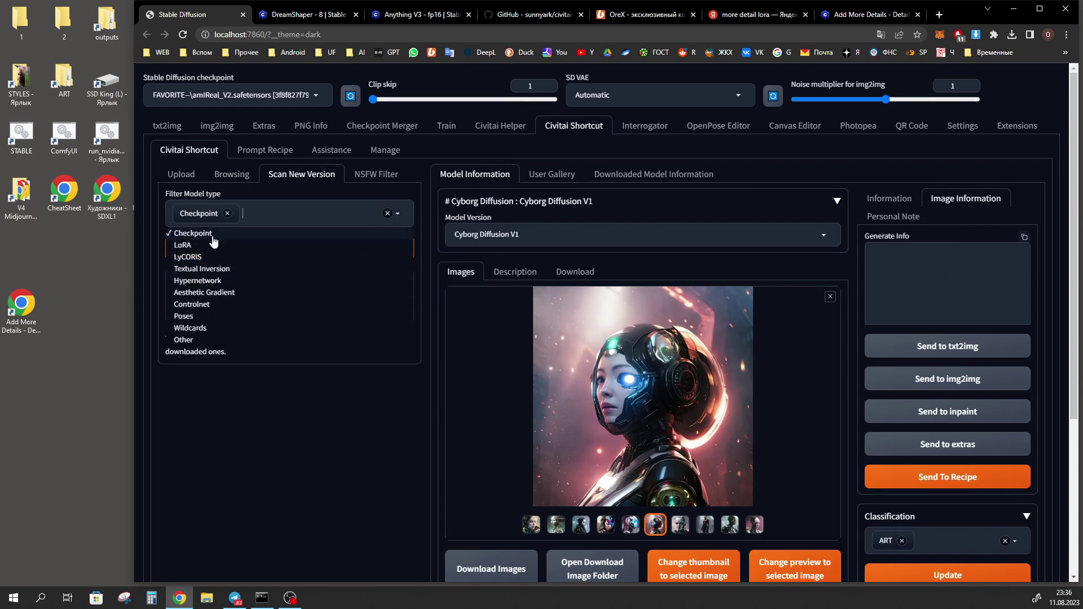
left_click(202, 352)
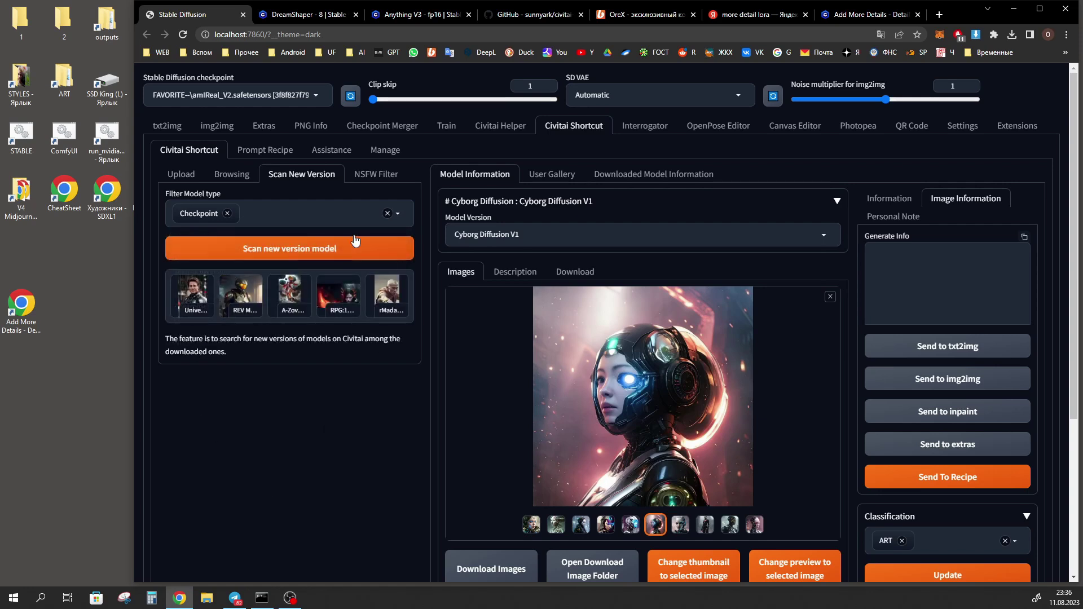
left_click(275, 255)
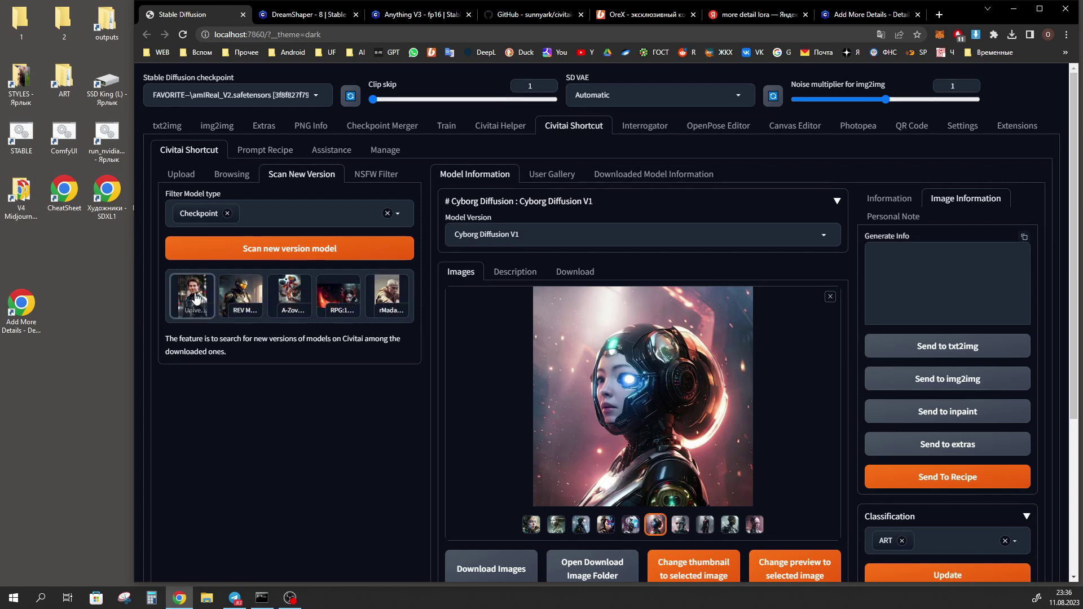
- Open REV Mix v1.3, view its laughing-man sample image, then read the model's description
left_click(242, 293)
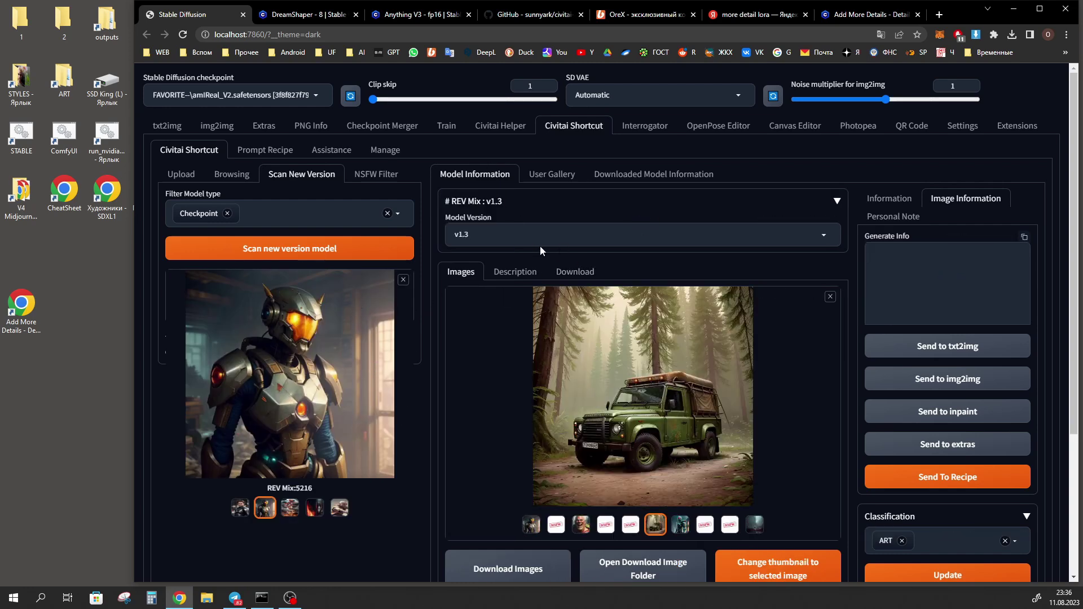
left_click(526, 231)
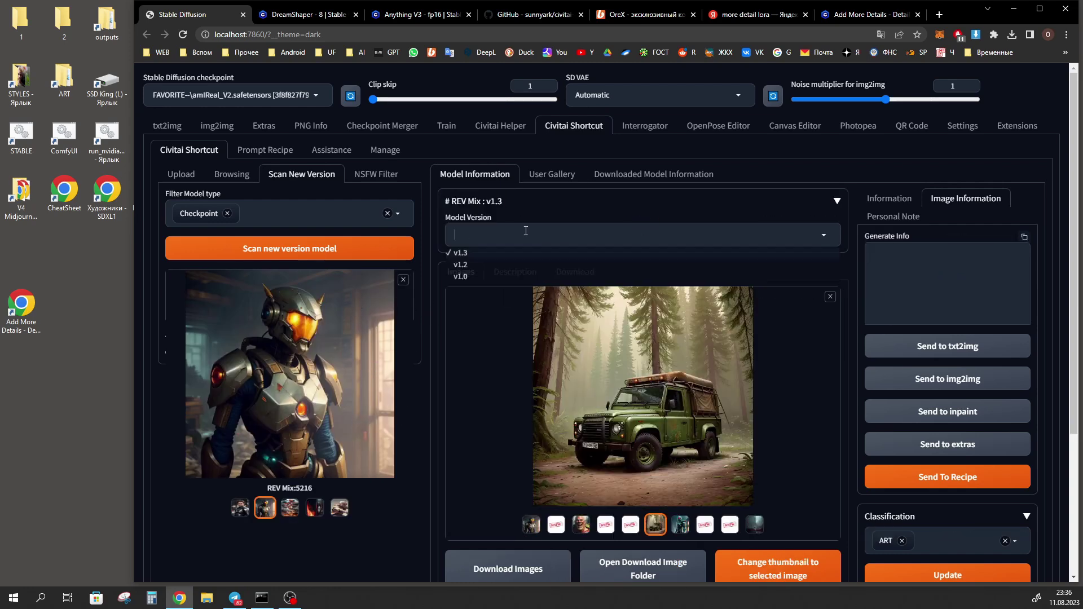
left_click(466, 255)
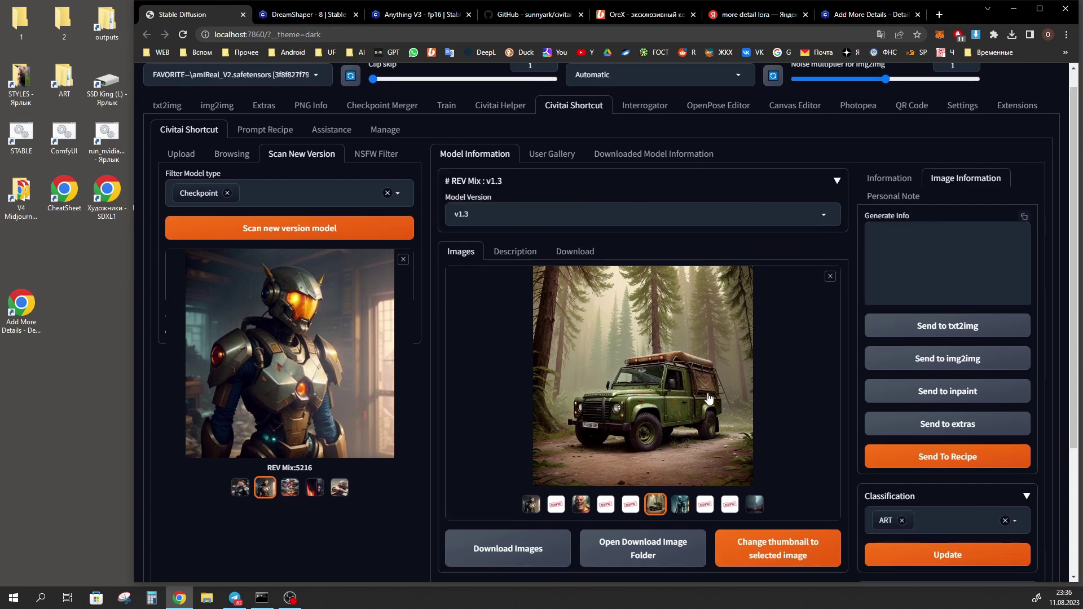
scroll(632, 417, "down", 2)
left_click(581, 416)
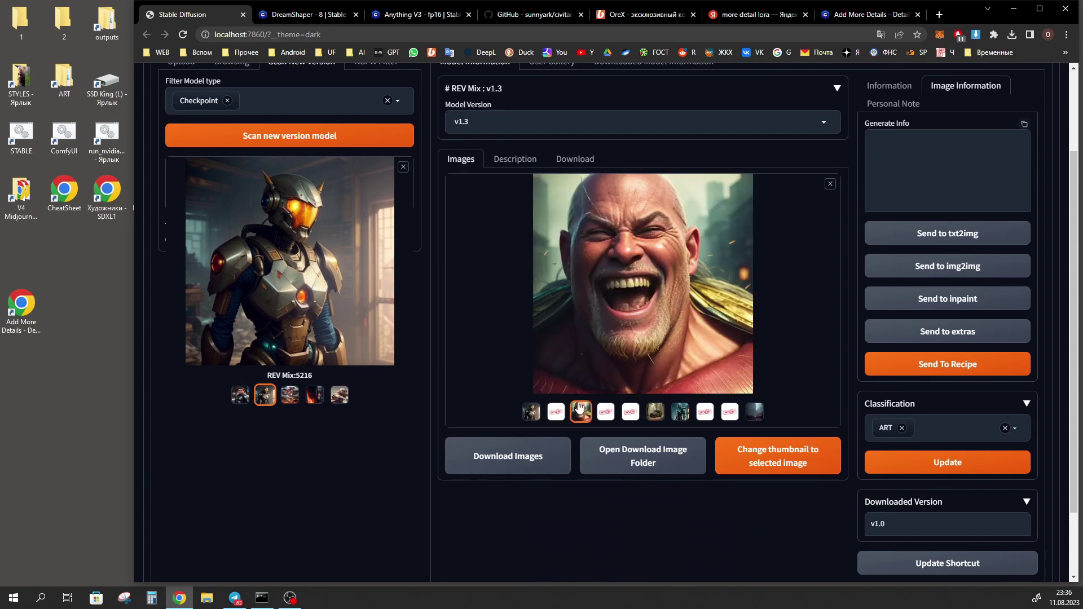
left_click(830, 184)
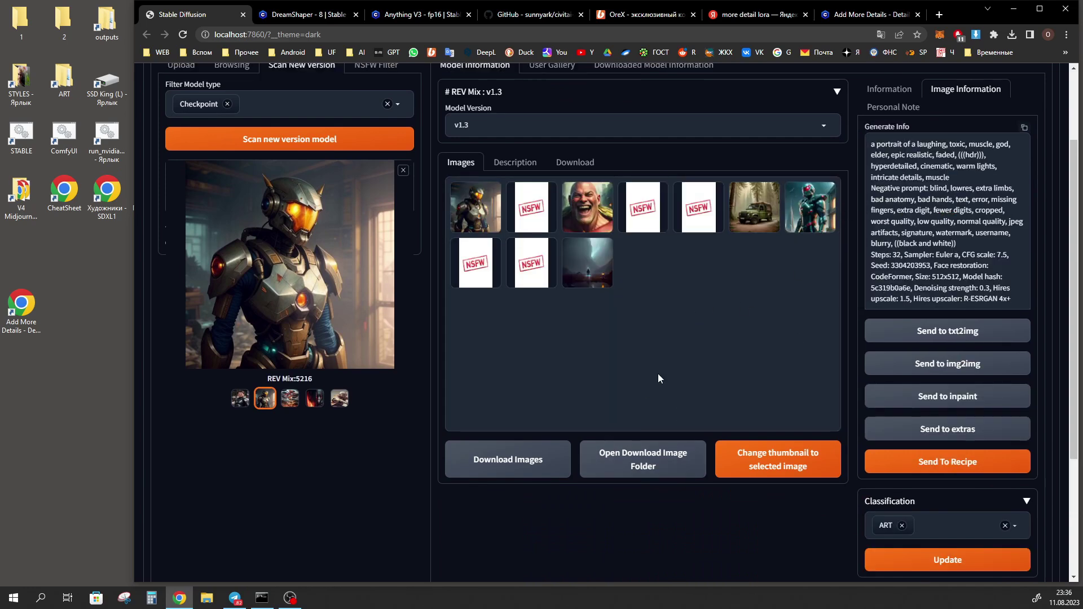
scroll(658, 373, "up", 2)
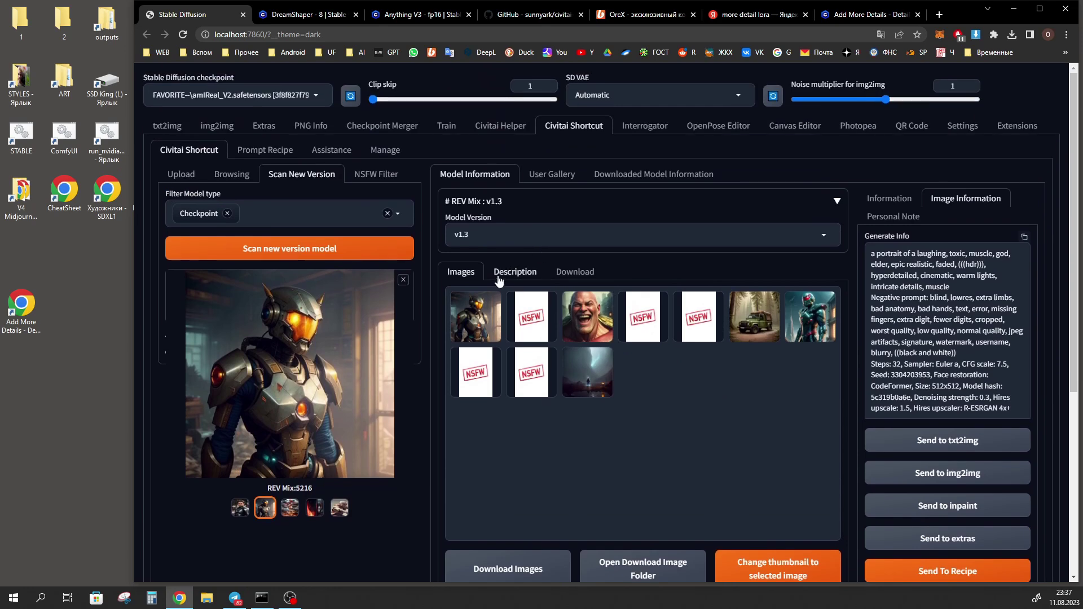
left_click(505, 273)
scroll(585, 316, "down", 1)
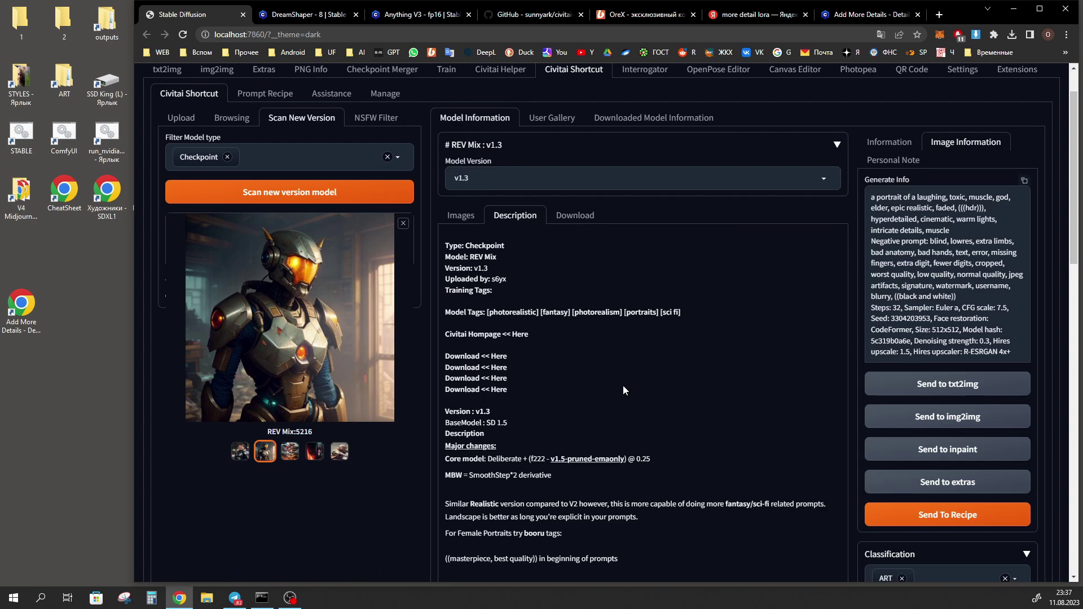
scroll(560, 153, "up", 1)
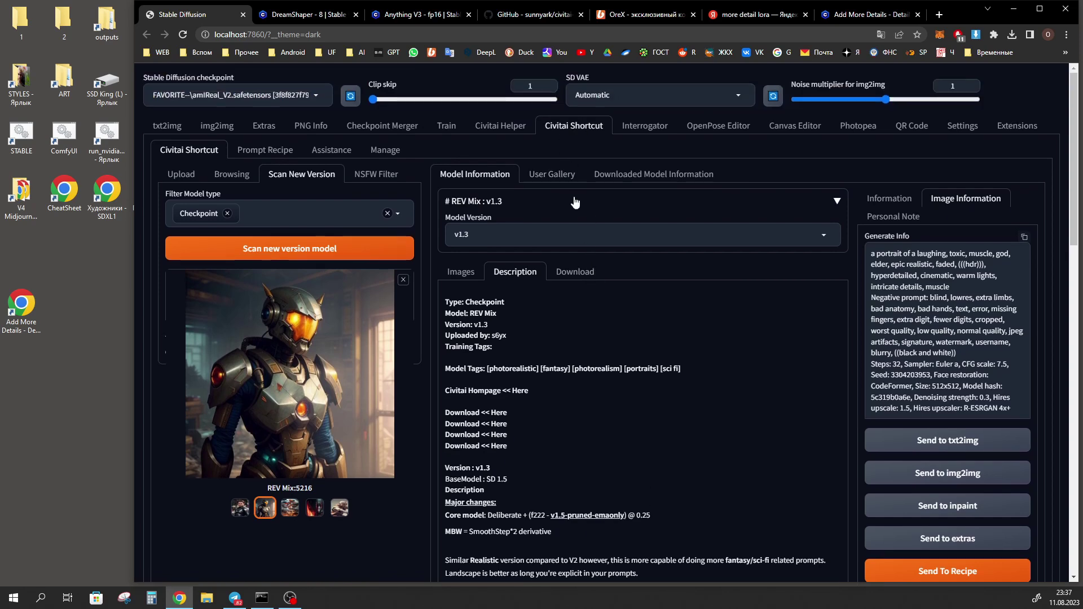
- Look over the NSFW Filter and Prompt Recipe pages, then open the saved-models Browsing gallery
left_click(376, 175)
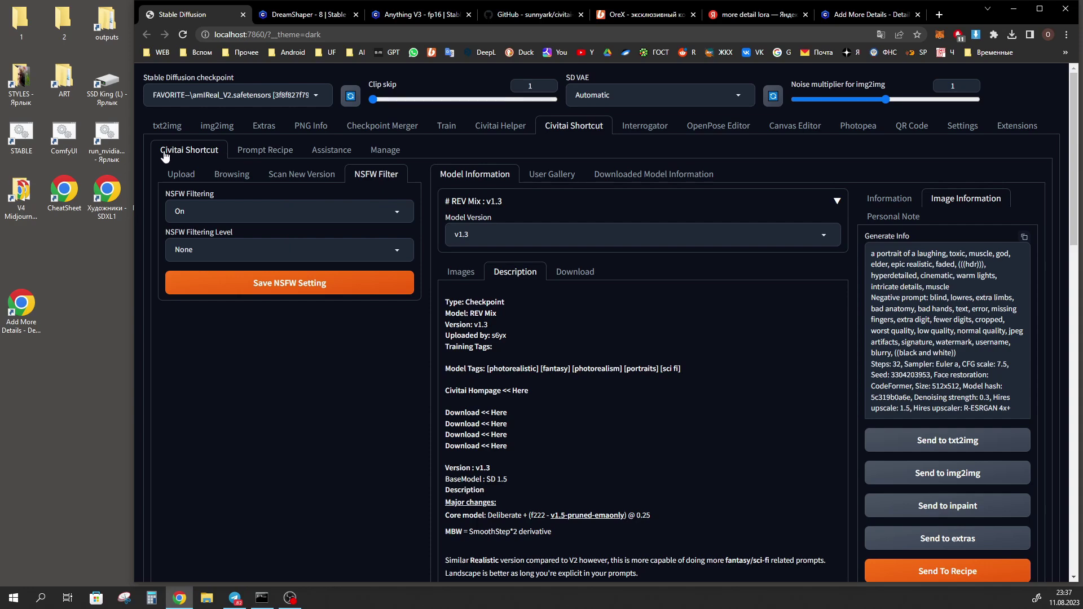
left_click(267, 155)
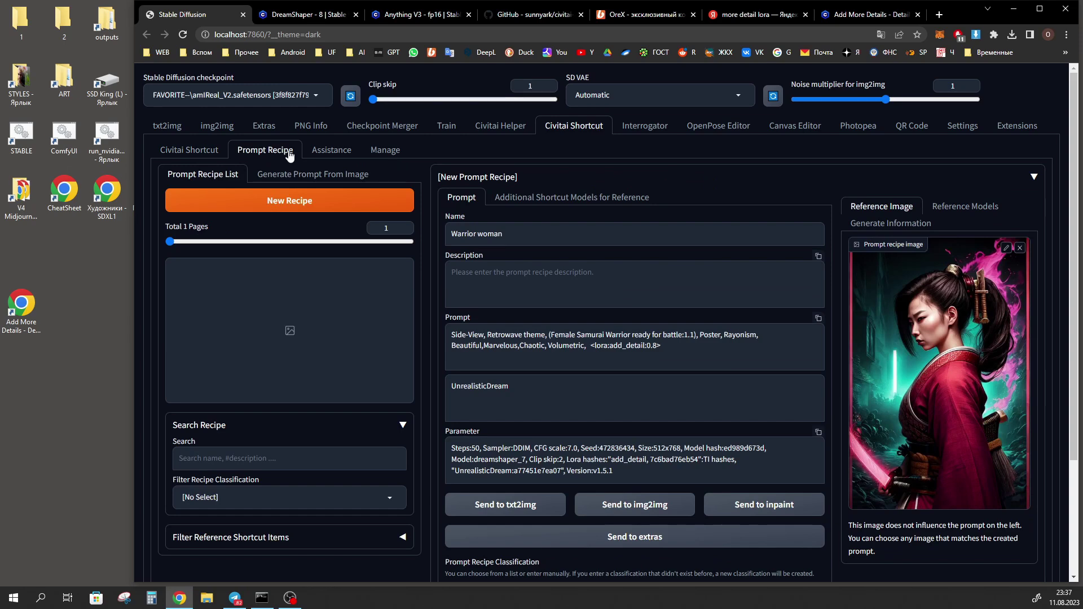
scroll(524, 233, "down", 1)
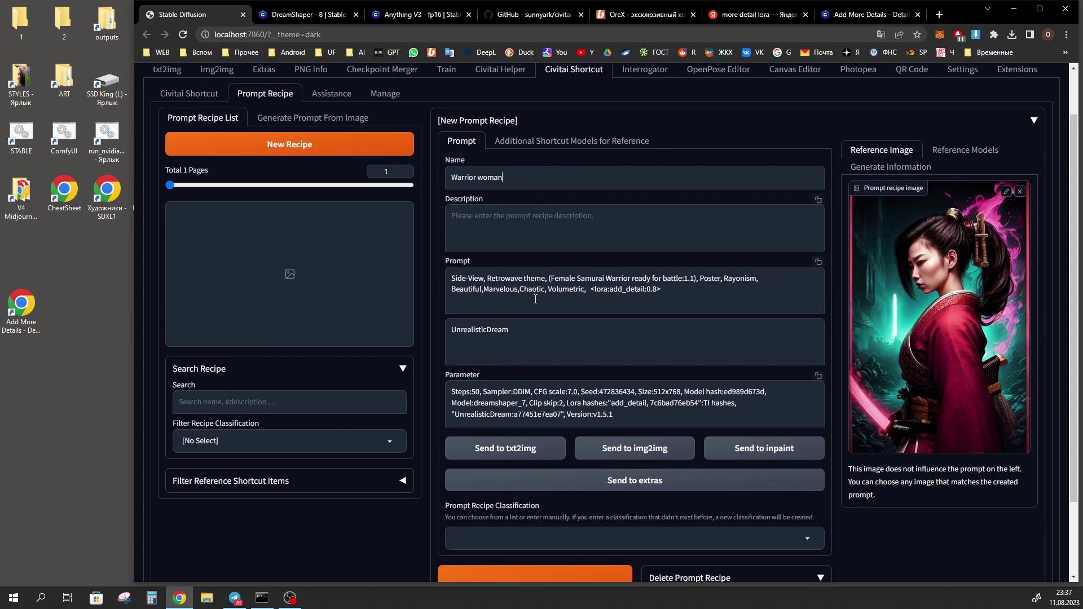
scroll(592, 342, "up", 1)
left_click(192, 150)
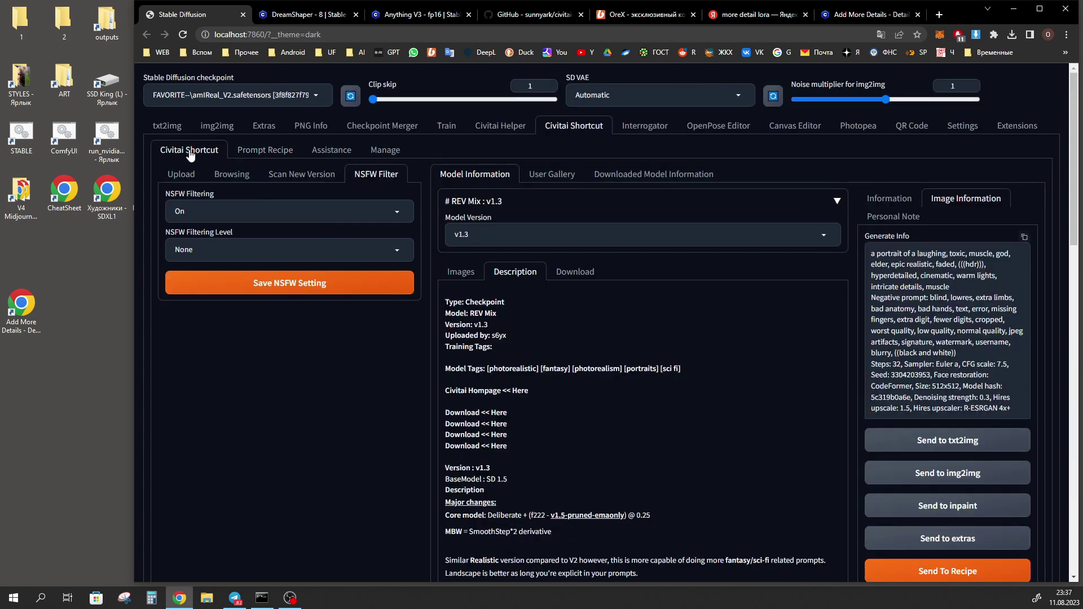
left_click(232, 173)
scroll(231, 174, "down", 1)
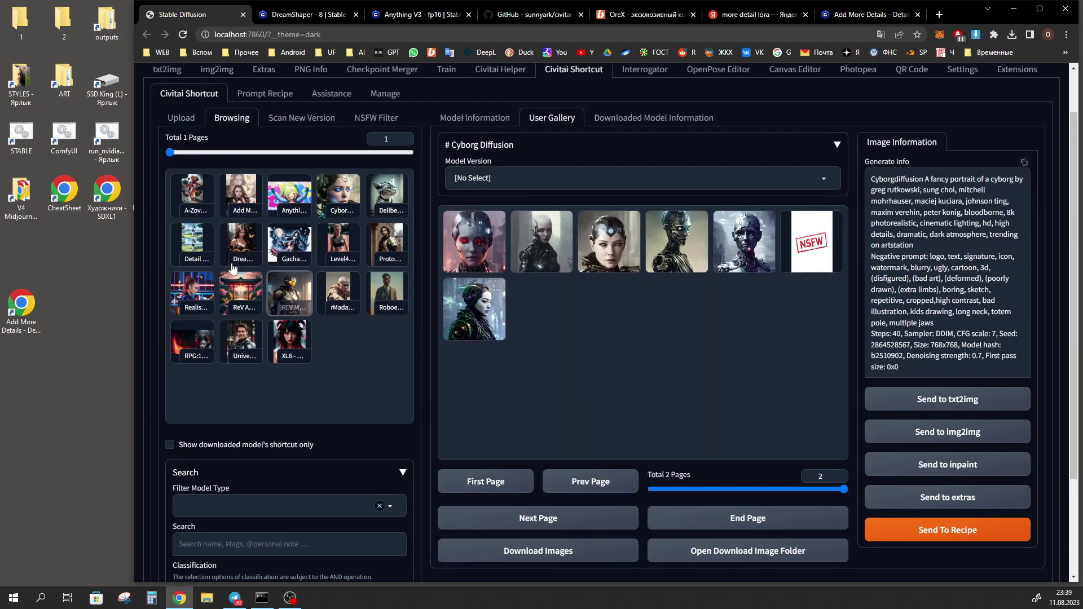
- Send the fourth Cyborg Diffusion user-gallery image to a new prompt recipe
left_click(339, 210)
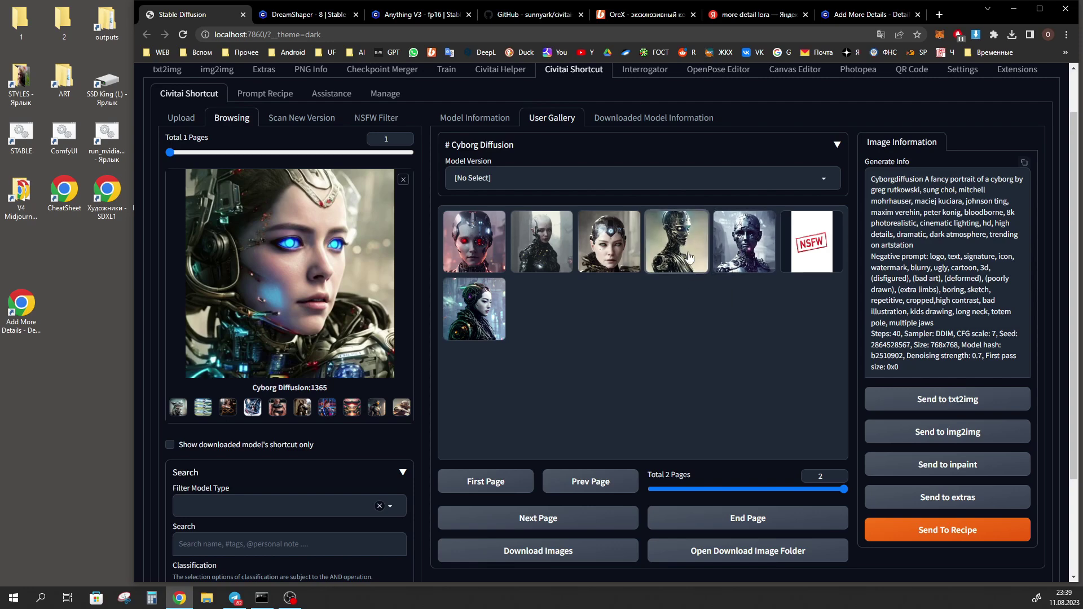
left_click(679, 248)
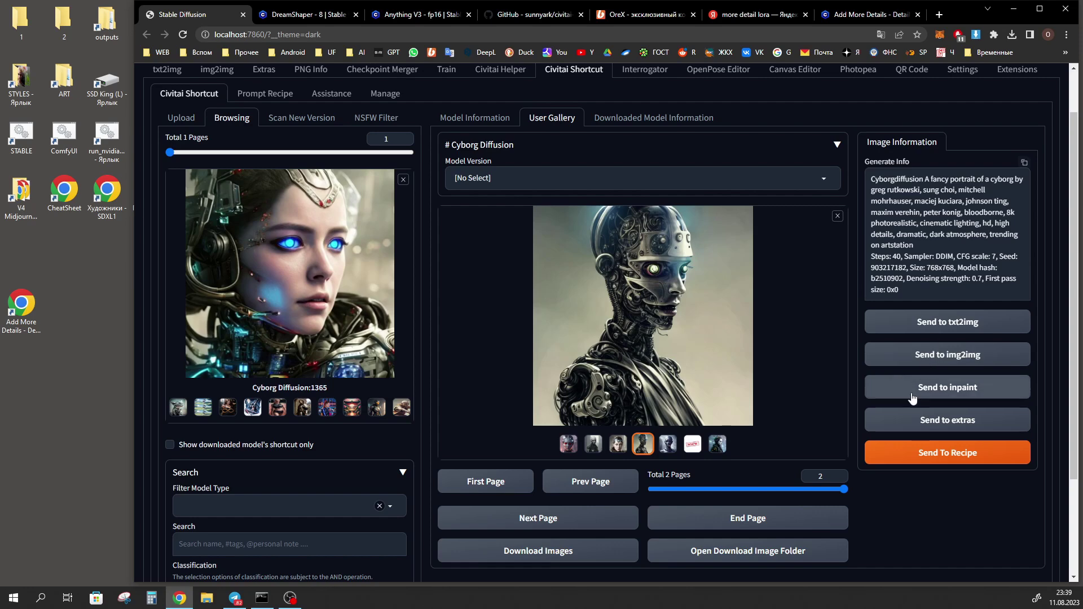
left_click(956, 462)
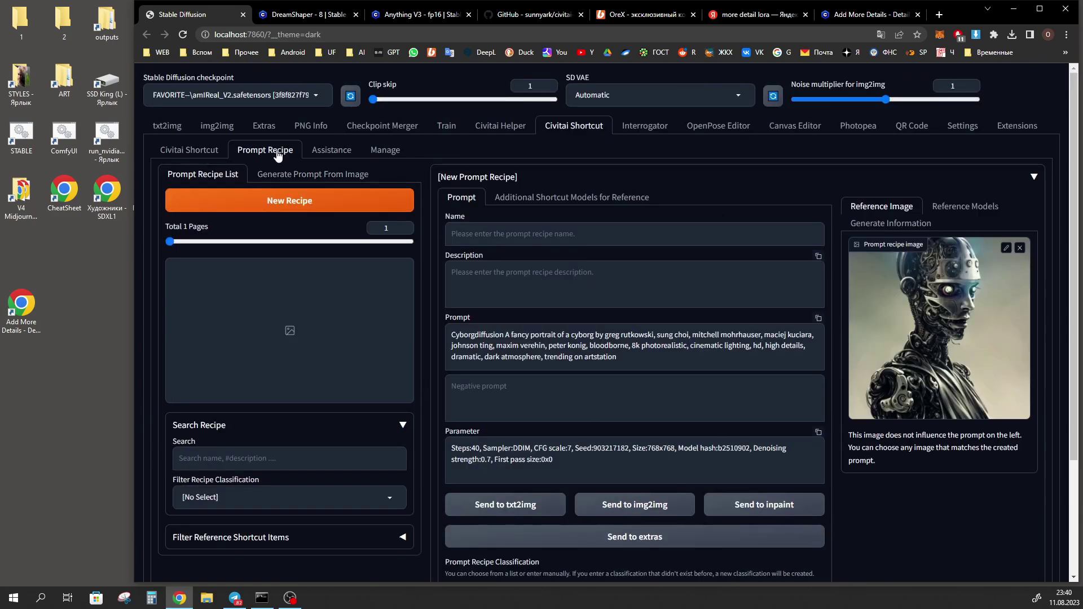
- Review the carried-over prompt and parameters and name the recipe 'Киборг1'
scroll(446, 281, "down", 1)
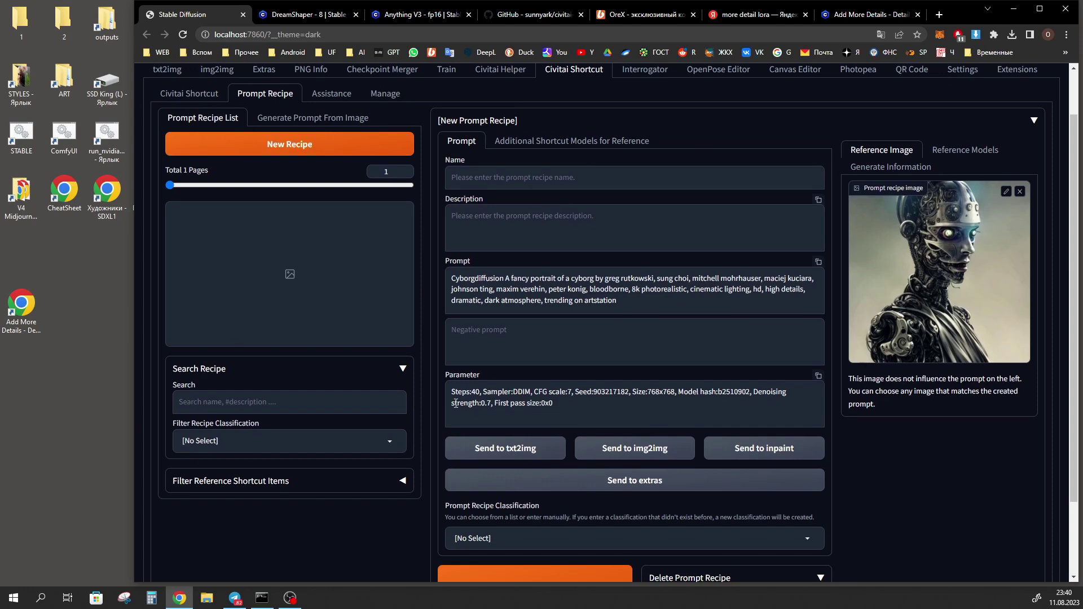
left_click_drag(595, 409, 453, 383)
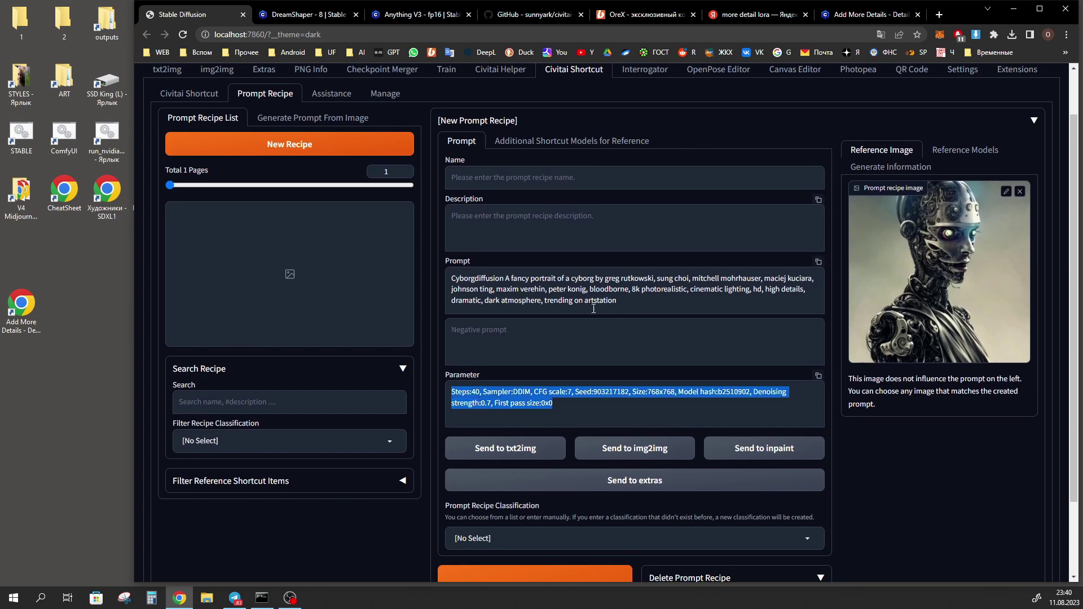
left_click_drag(646, 306, 442, 279)
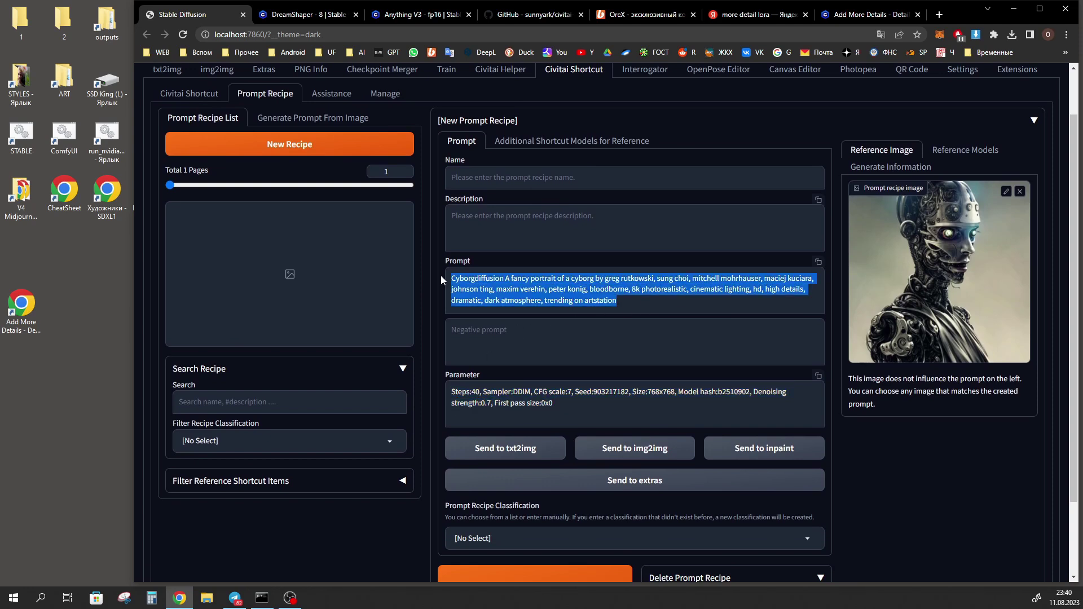
left_click(486, 177)
type("Киборг1")
left_click_drag(515, 174, 427, 182)
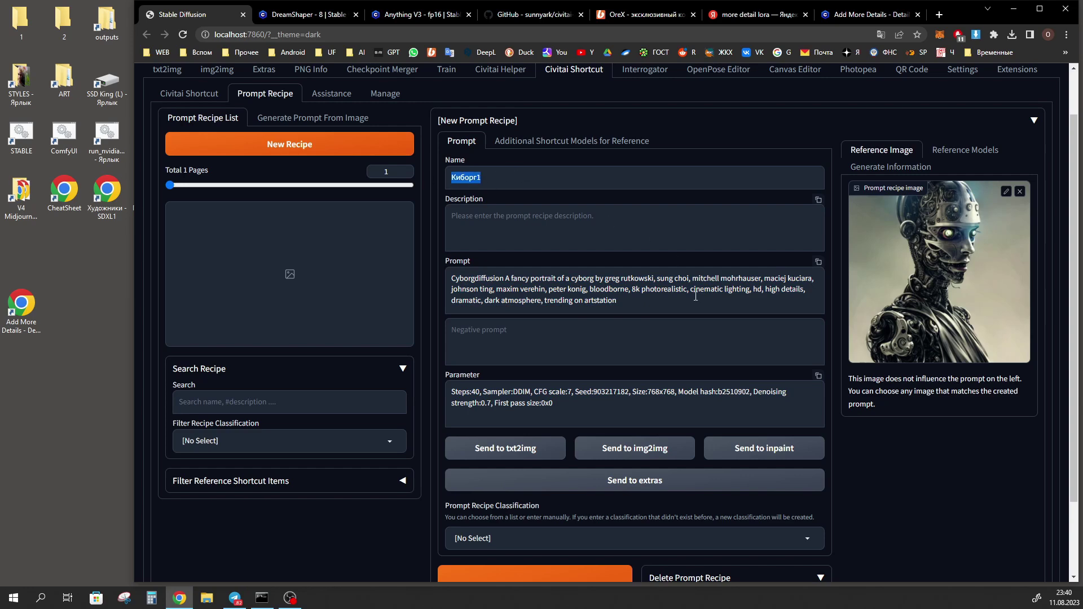
scroll(696, 296, "down", 2)
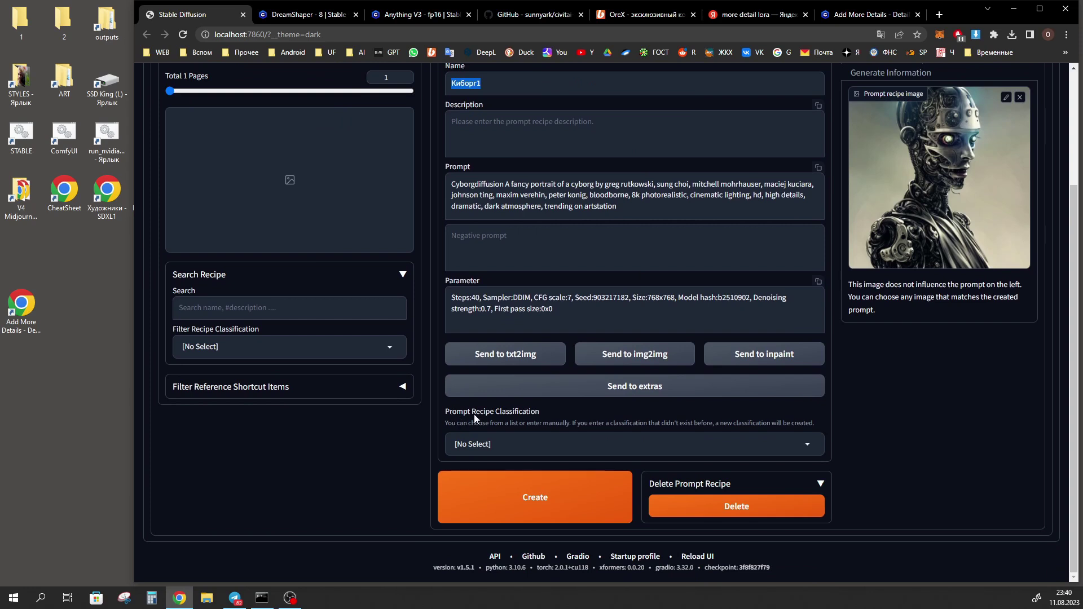
scroll(632, 505, "up", 1)
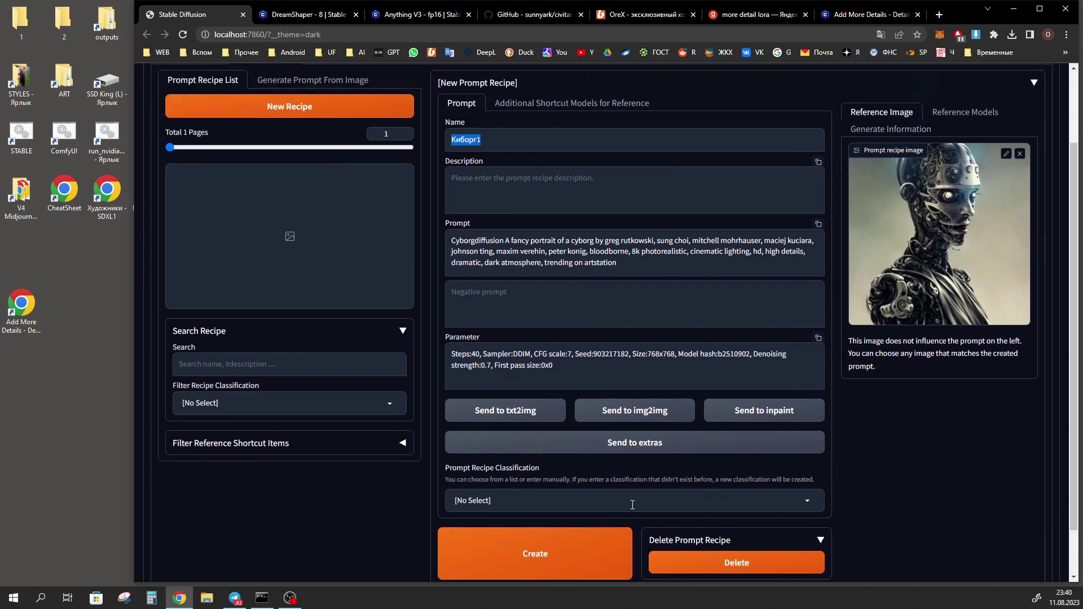
- Put Киборг1 in a new 'Art' classification and save the recipe
left_click(813, 503)
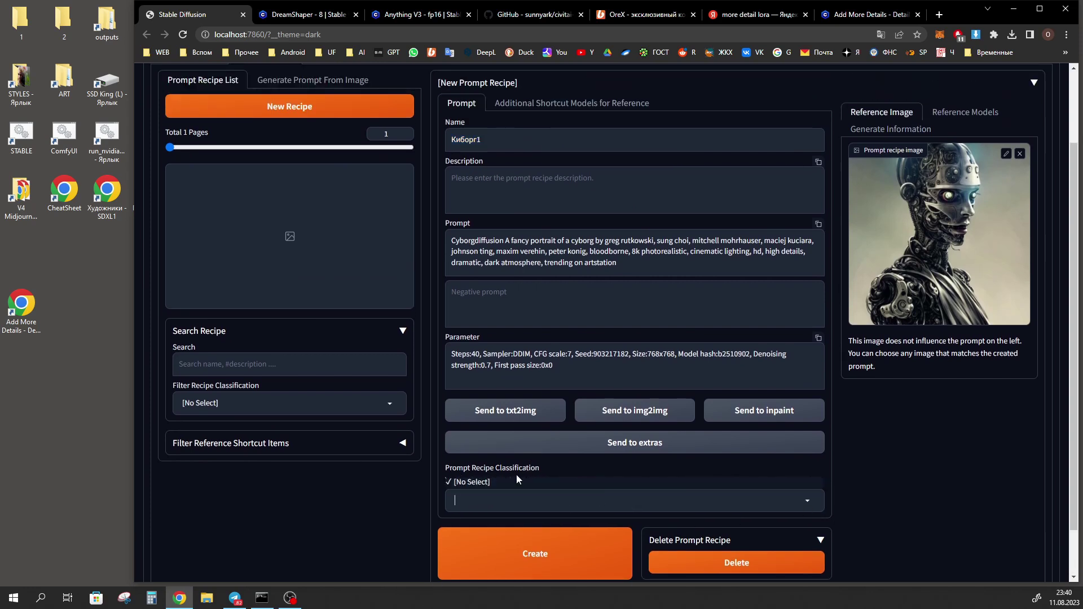
type("Art")
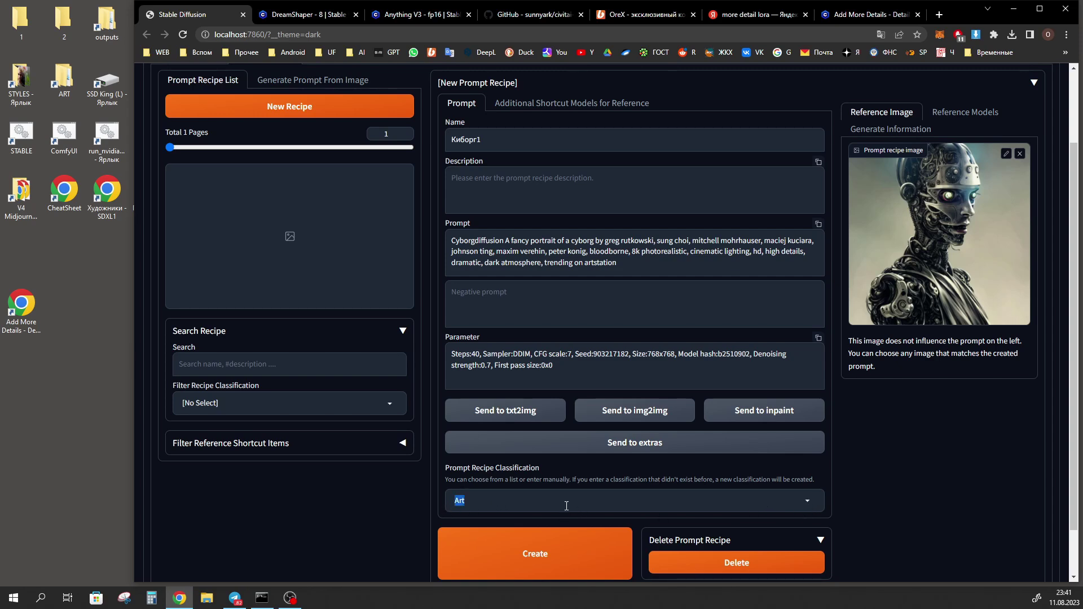
left_click_drag(499, 135, 444, 143)
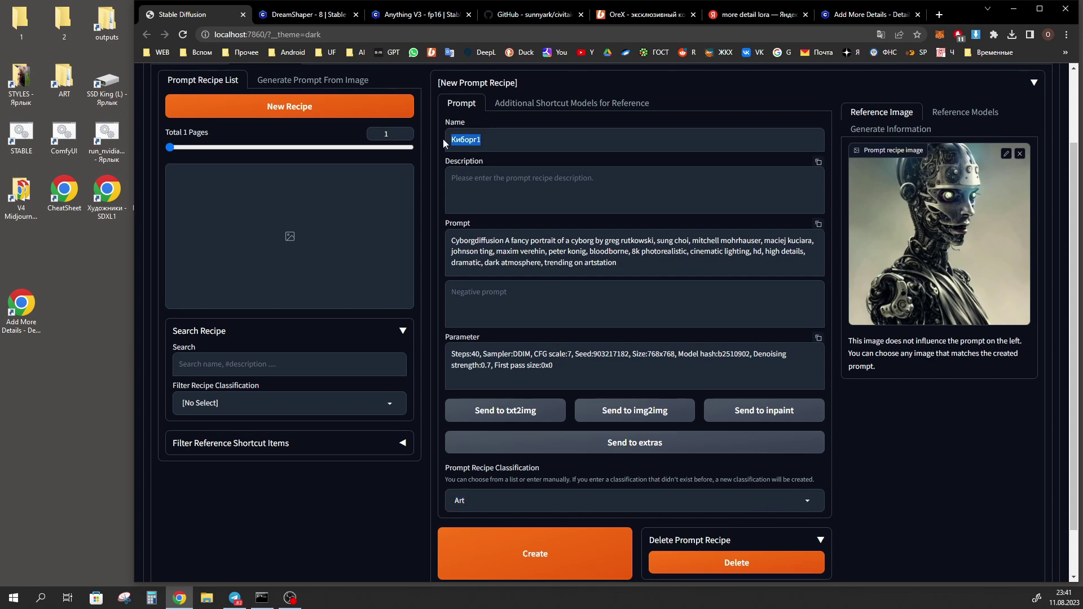
left_click(535, 556)
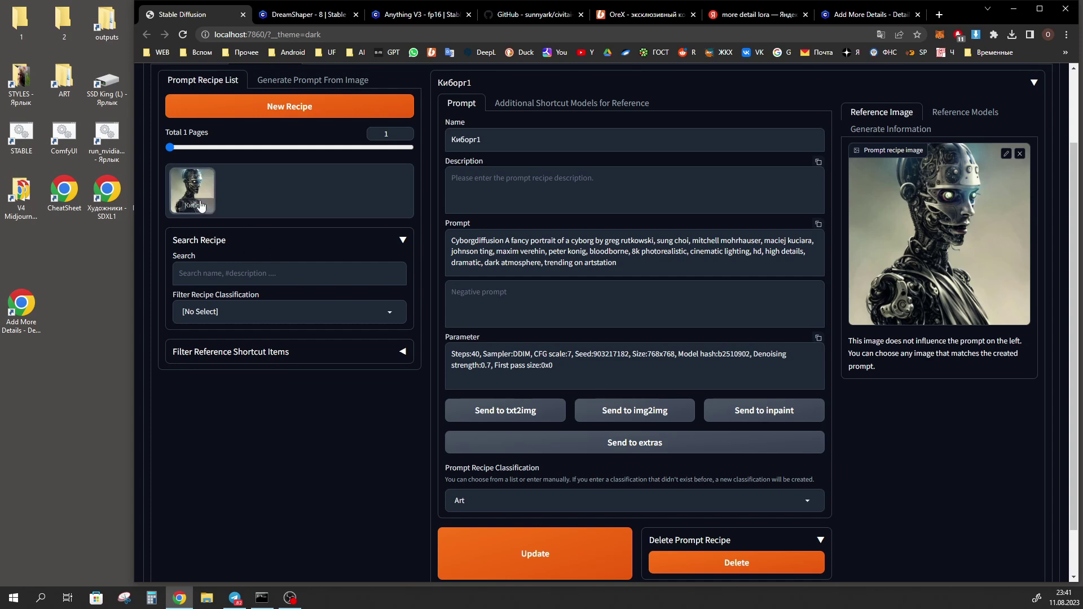
- Check the recipe classification filter options, leave it unset, and return to the Cyborg Diffusion gallery
left_click(391, 315)
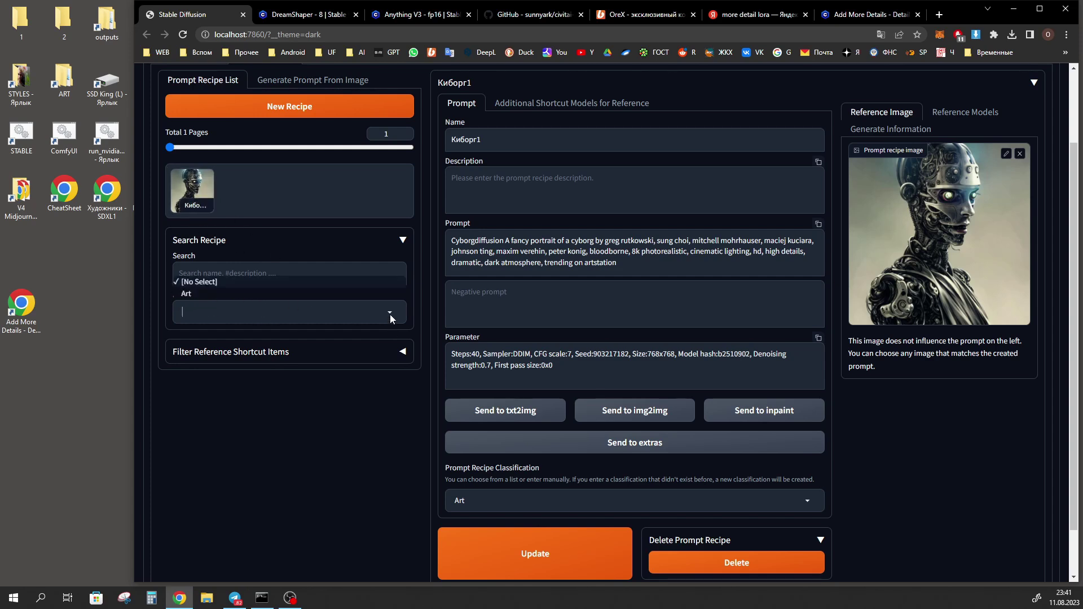
left_click(808, 499)
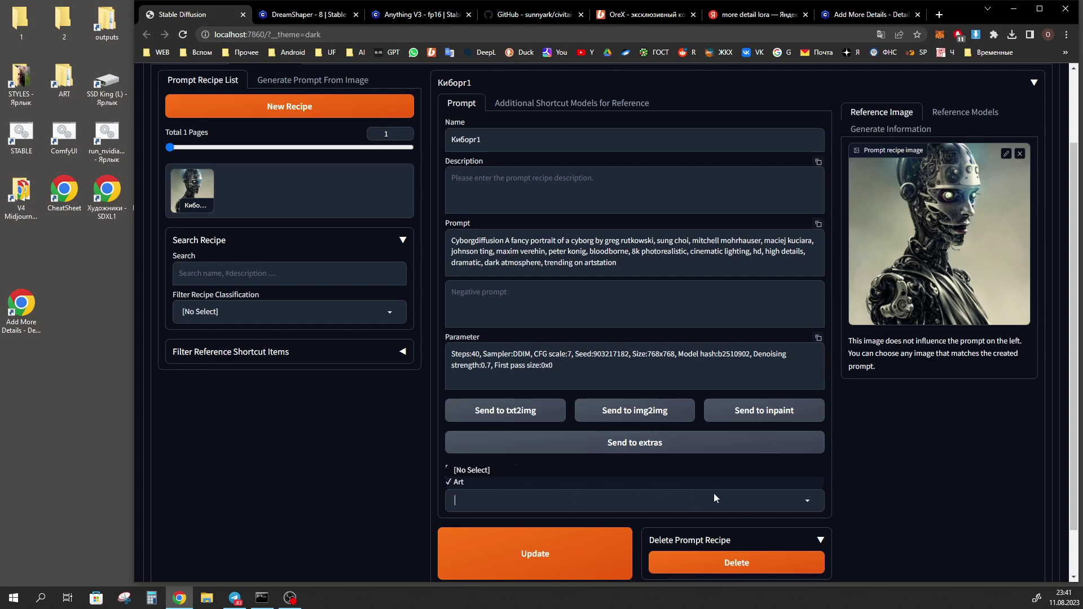
scroll(837, 486, "up", 1)
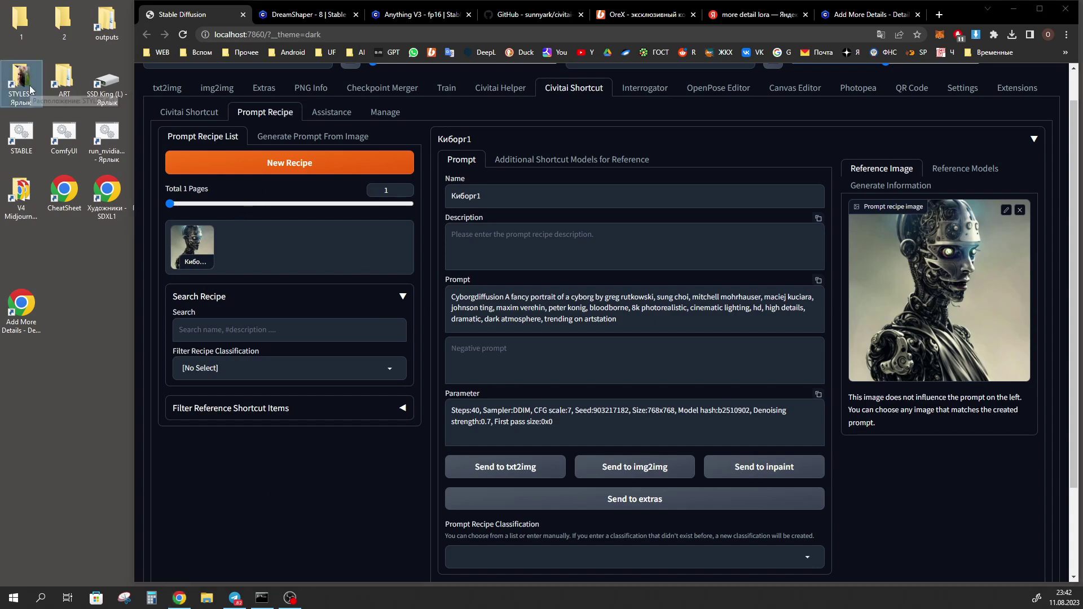
scroll(611, 338, "down", 5)
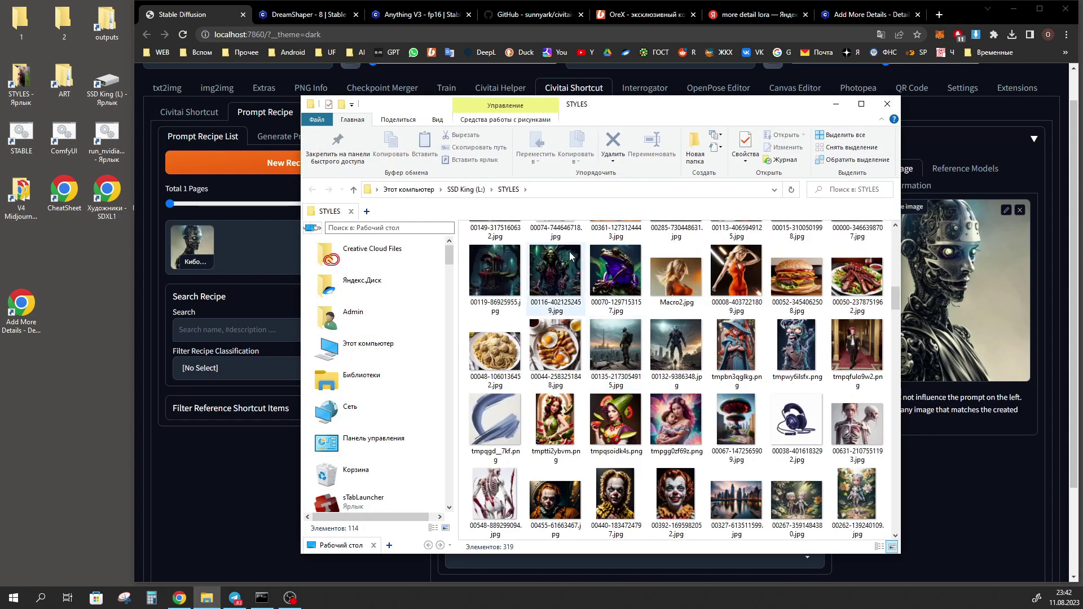
key("alt+Tab")
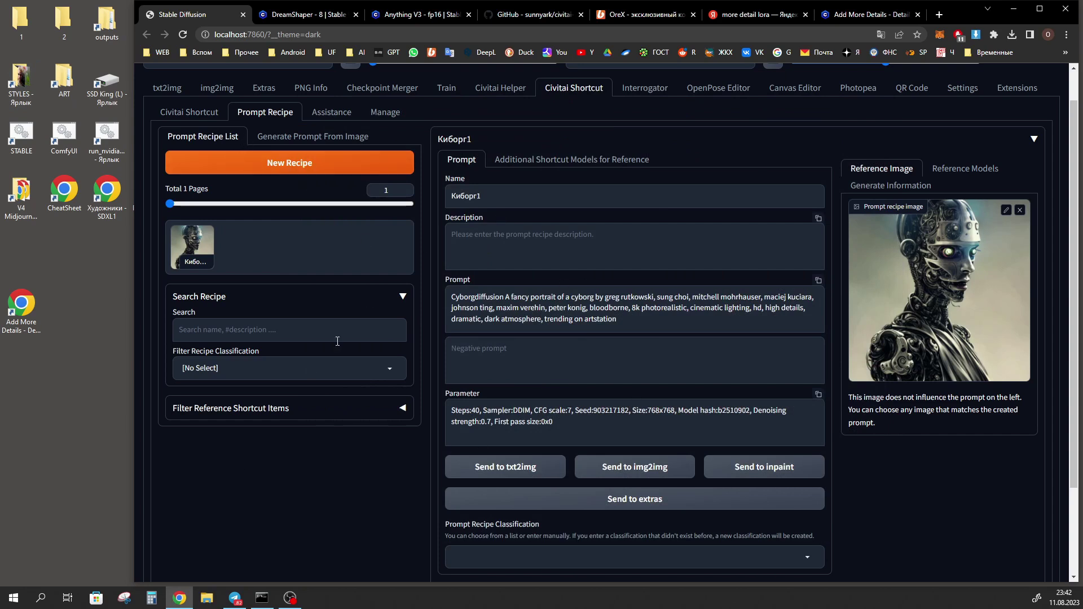
left_click(378, 367)
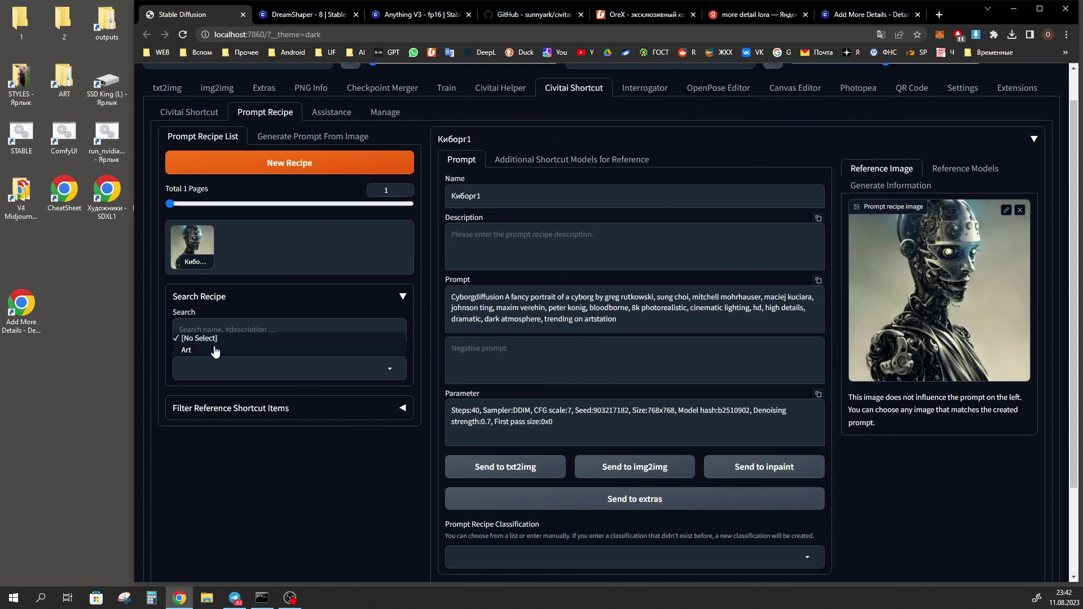
left_click(260, 545)
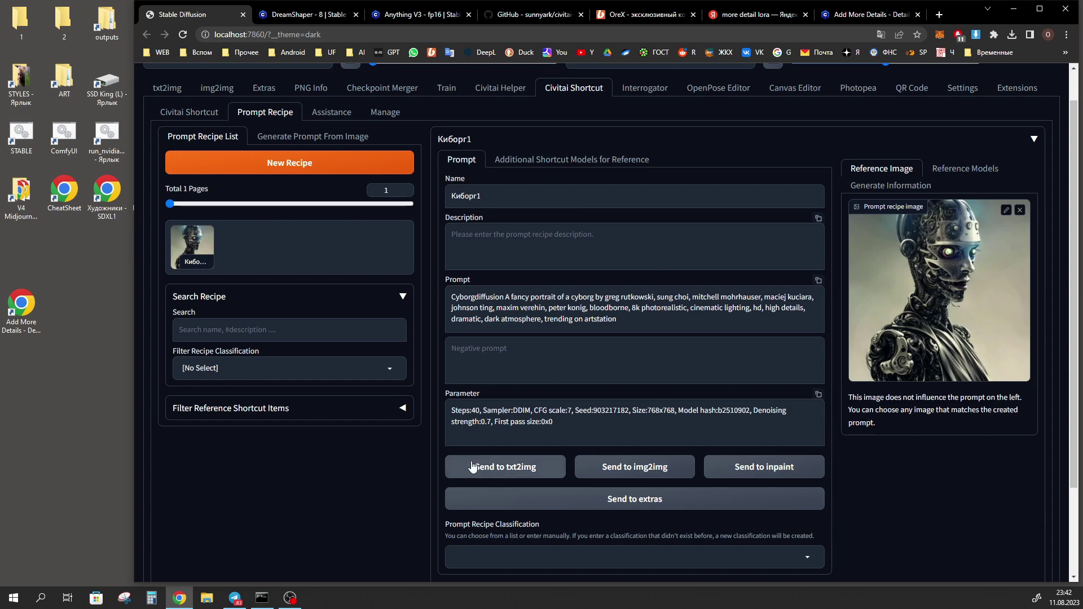
left_click(189, 111)
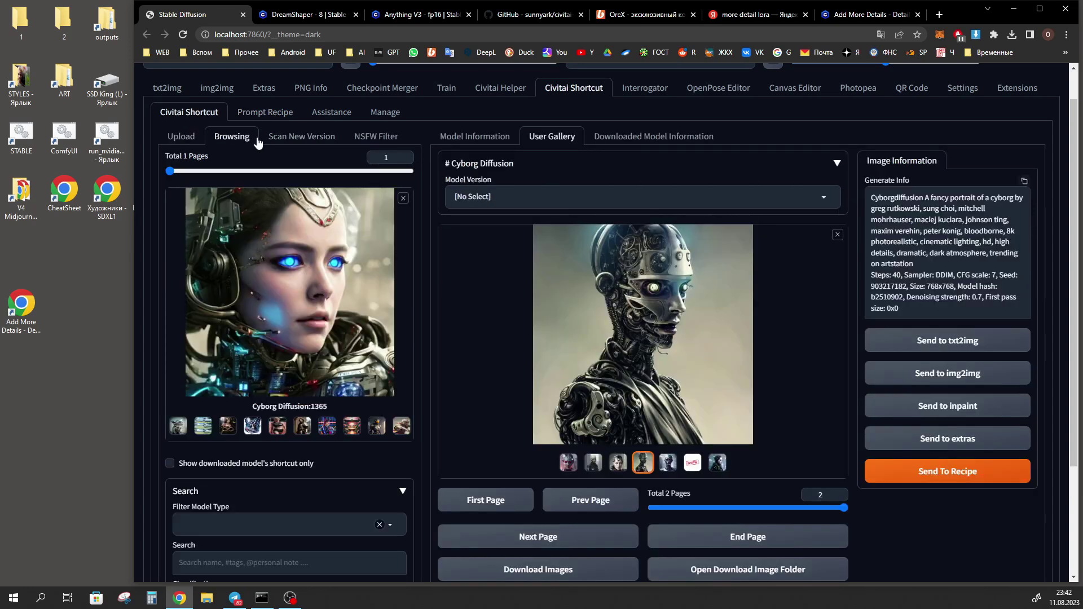
- Revisit the Киборг1 recipe, then open the Assistance classification manager
left_click(272, 115)
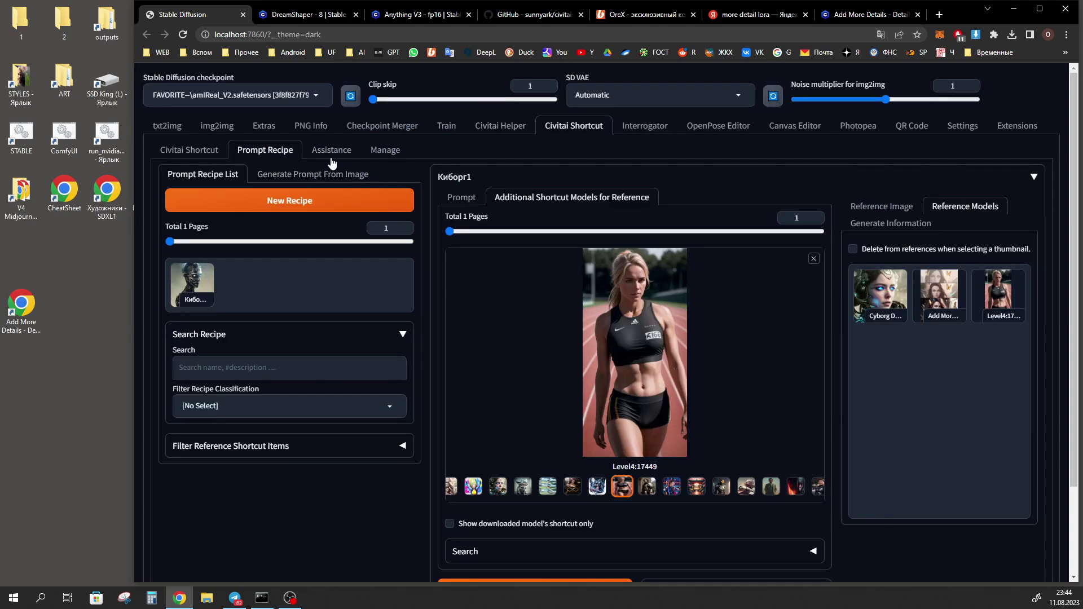
left_click(331, 151)
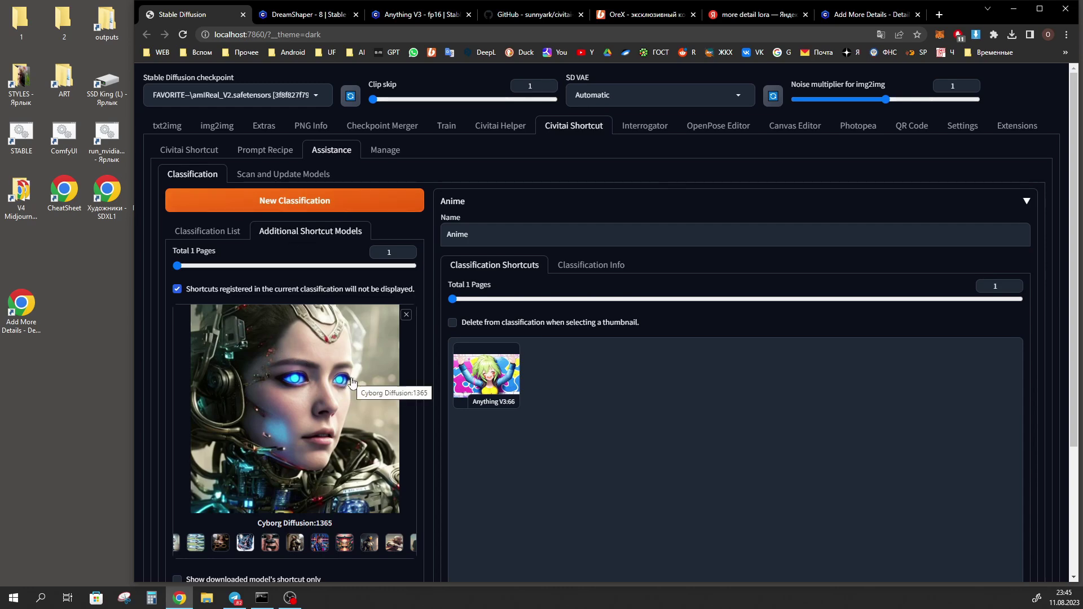
- Create and save a new classification named 'Textual Inversion'
left_click(303, 206)
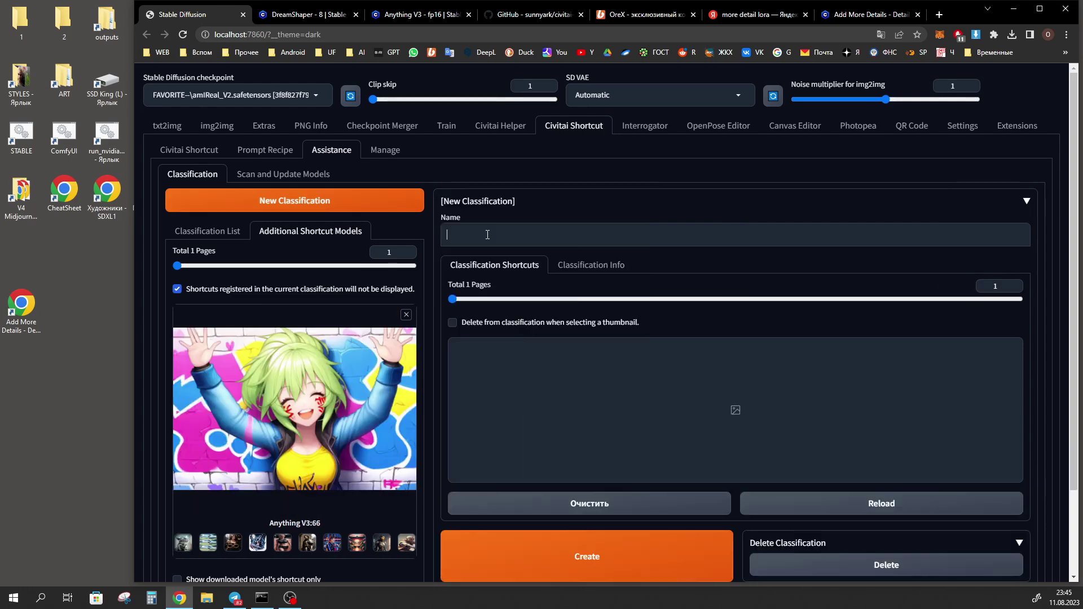
type("Textual Inversion")
scroll(649, 316, "down", 1)
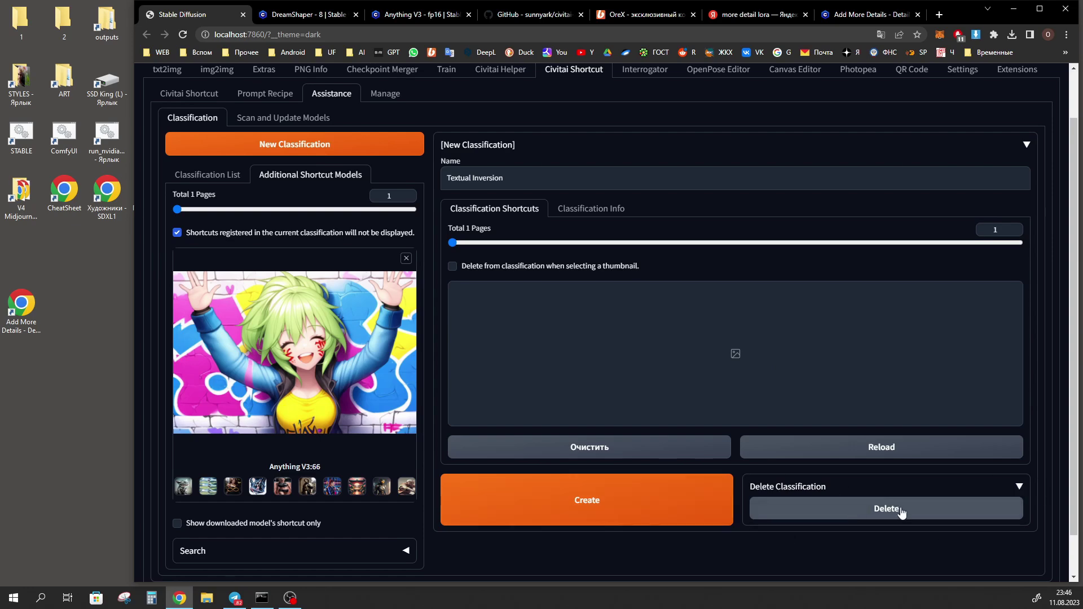
left_click(716, 504)
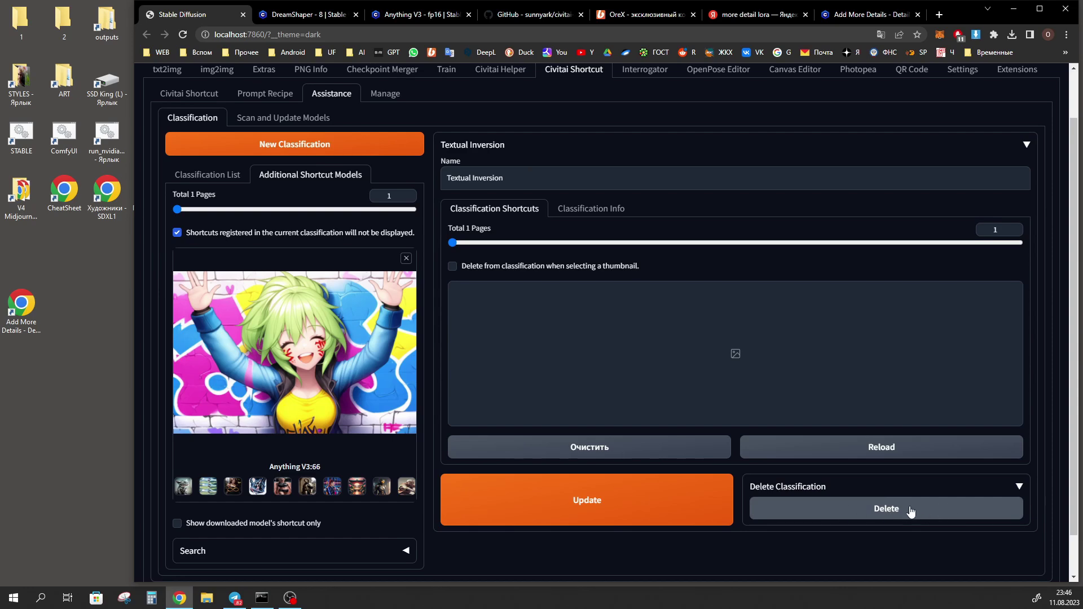
- Browse the classification list and the additional models gallery, then reopen the classification dropdown
left_click(231, 176)
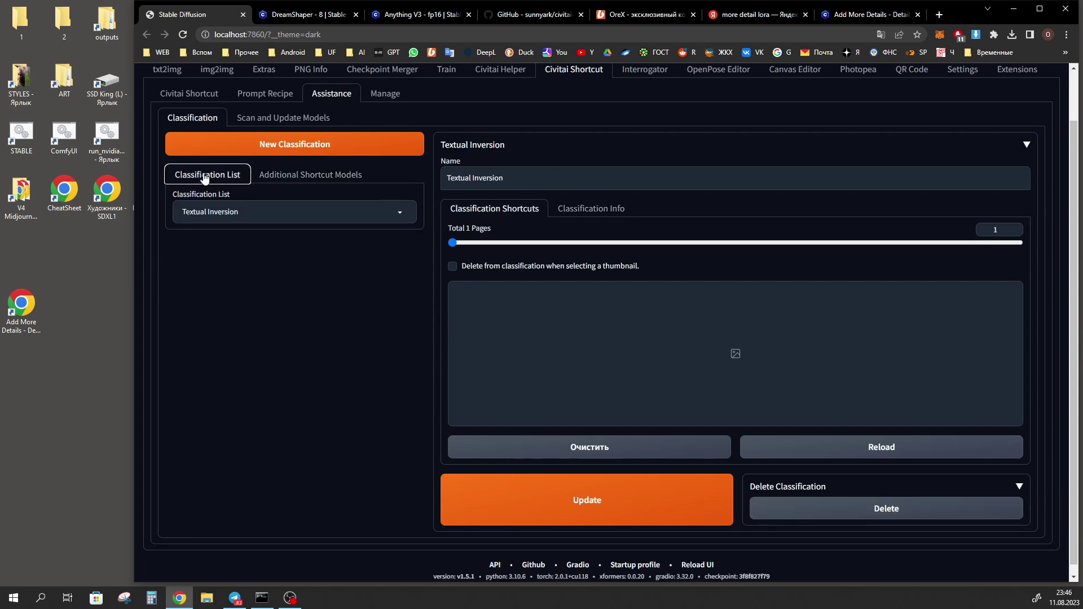
left_click(395, 213)
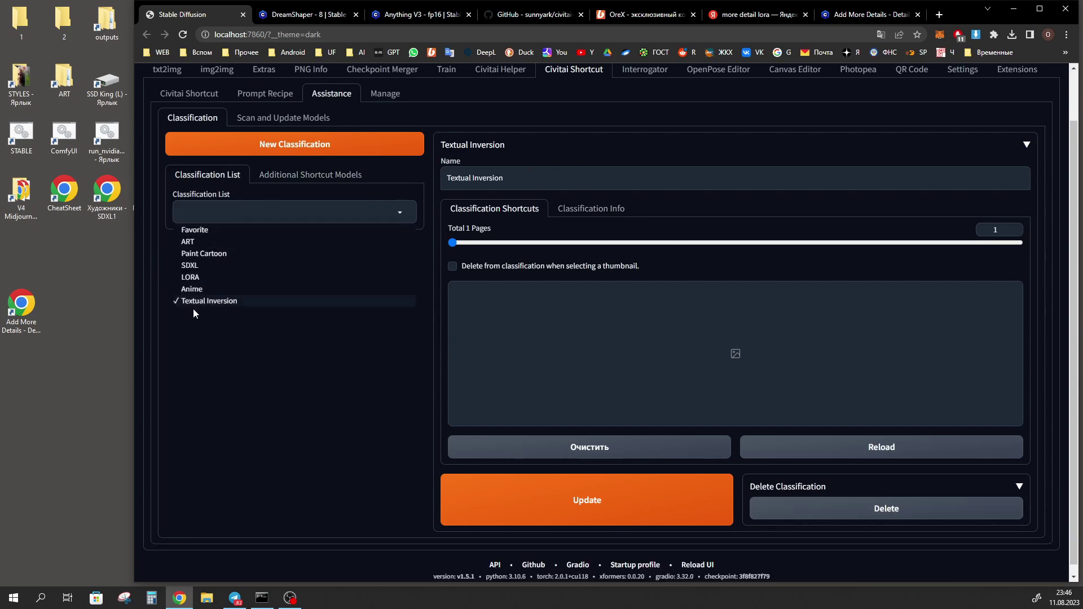
left_click(287, 176)
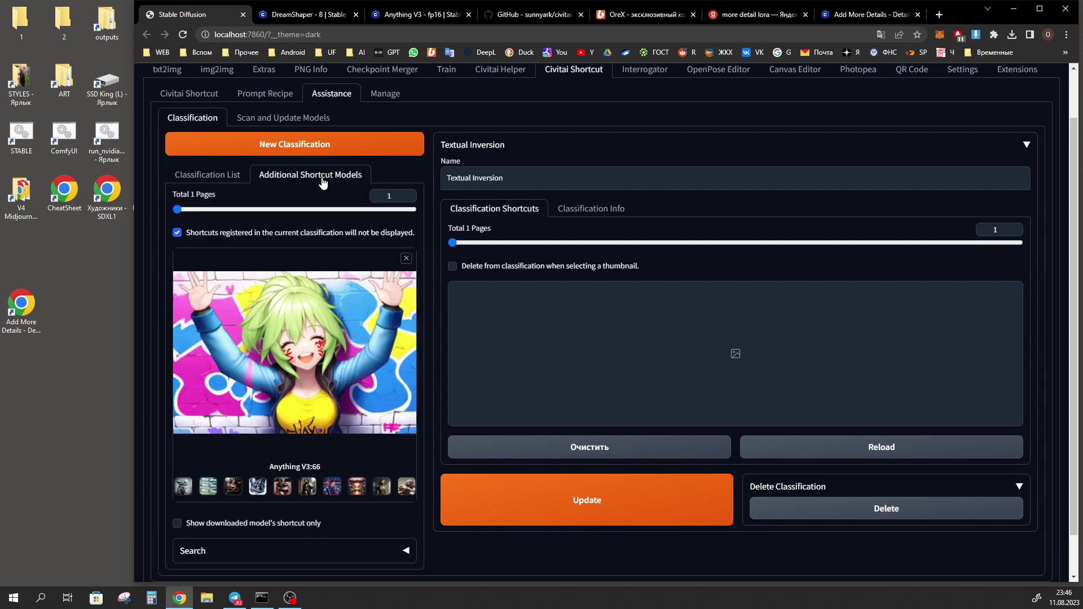
left_click(406, 259)
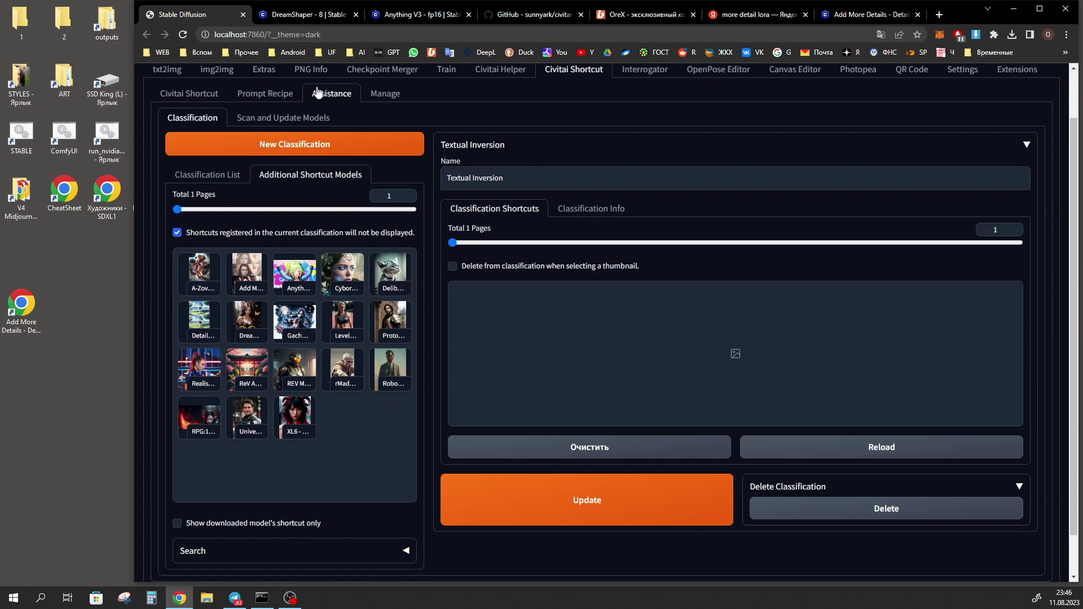
left_click(361, 176)
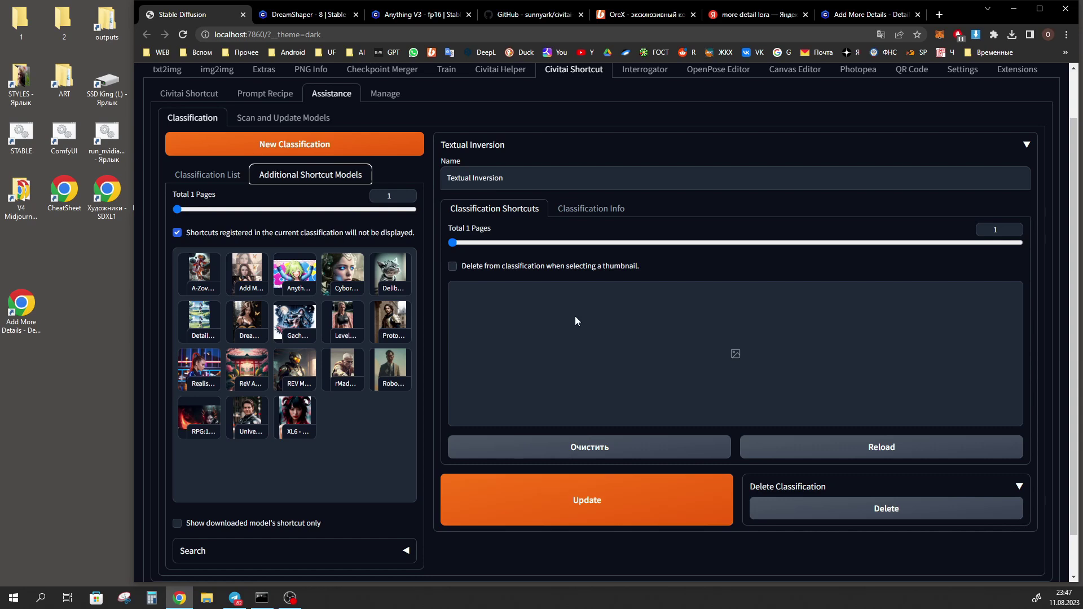
left_click(198, 171)
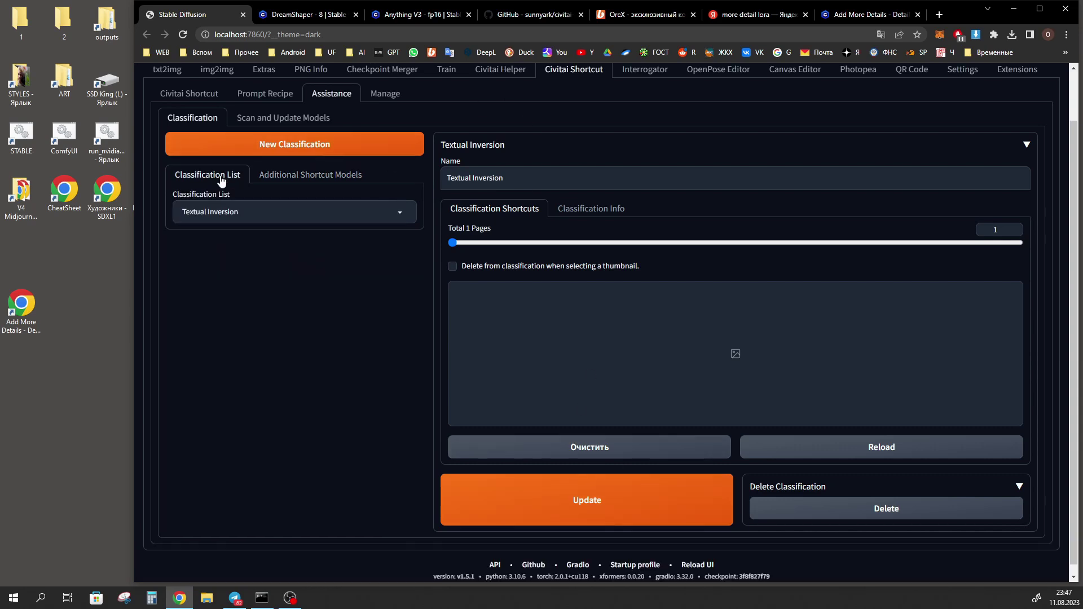
left_click(195, 212)
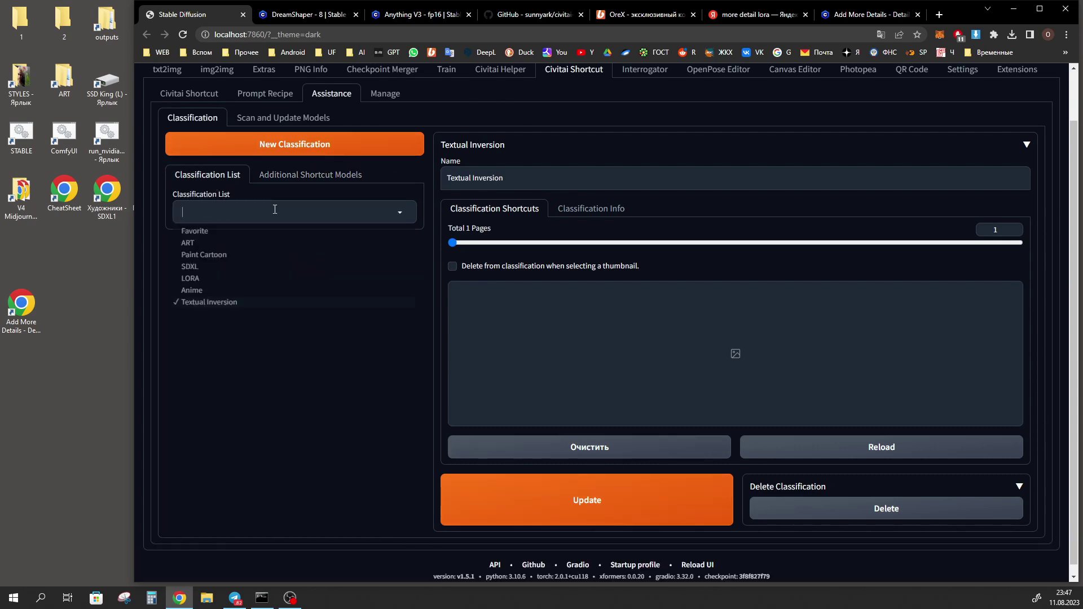
- Select the LORA classification and add UniverseStable to it
left_click(192, 278)
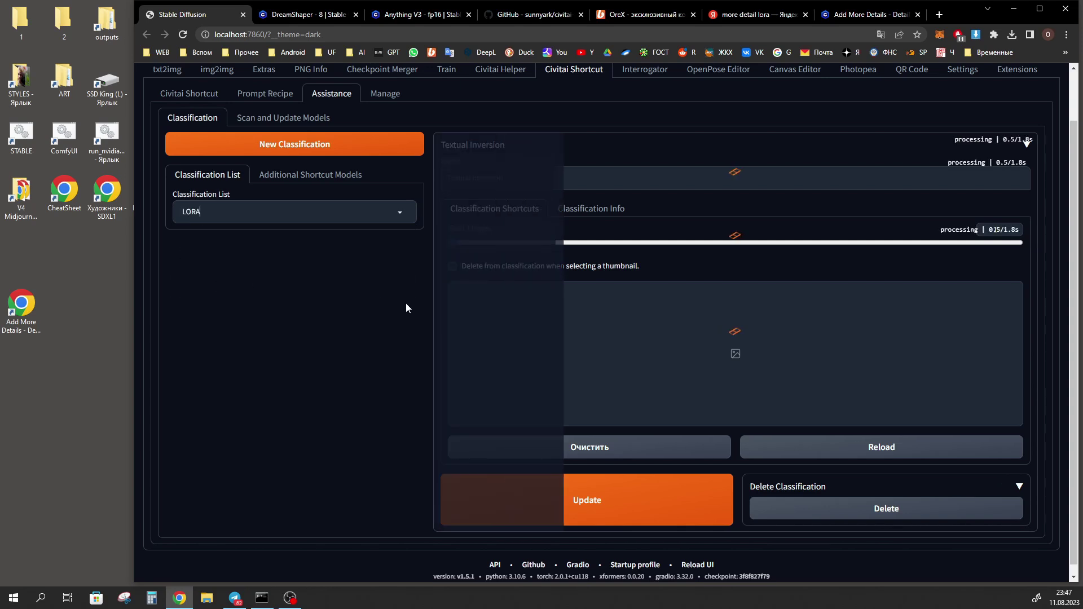
left_click(269, 176)
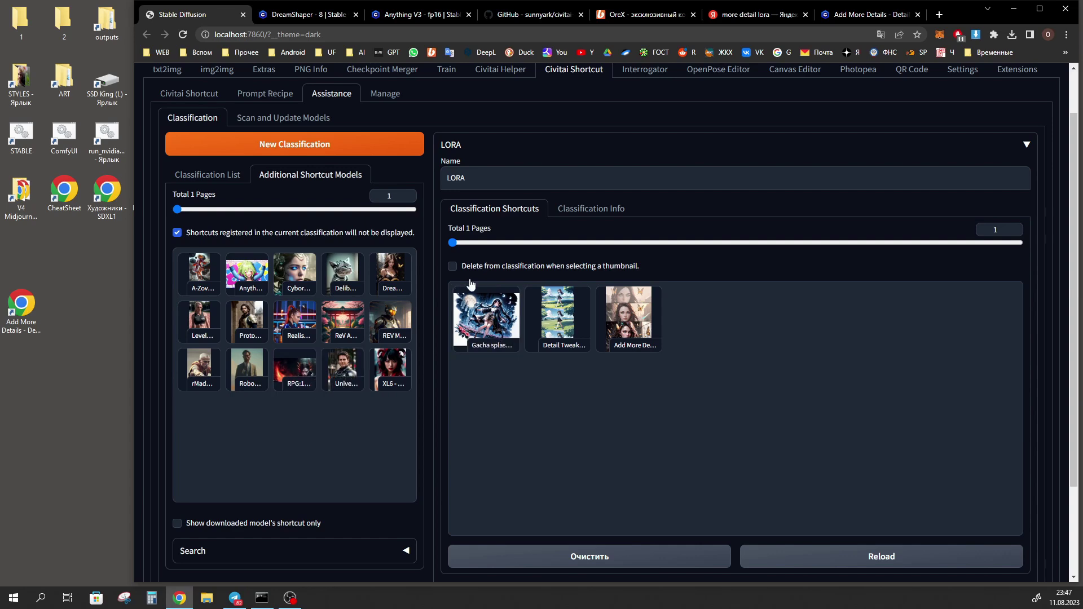
left_click(346, 366)
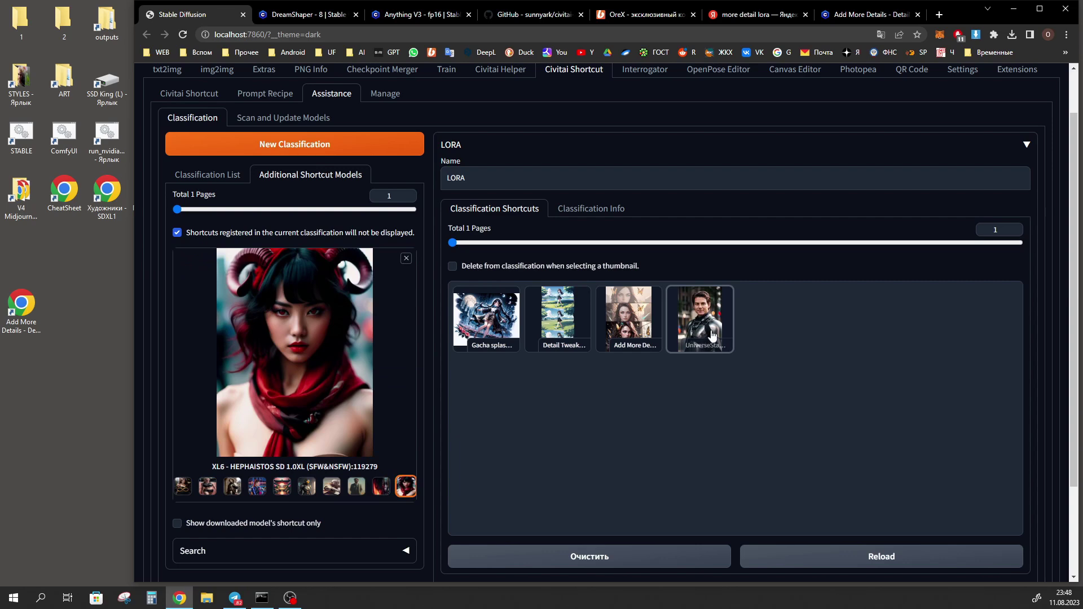
- Turn on delete-from-classification mode, remove UniverseStable from LORA, and open Manage settings
left_click(453, 266)
left_click(701, 314)
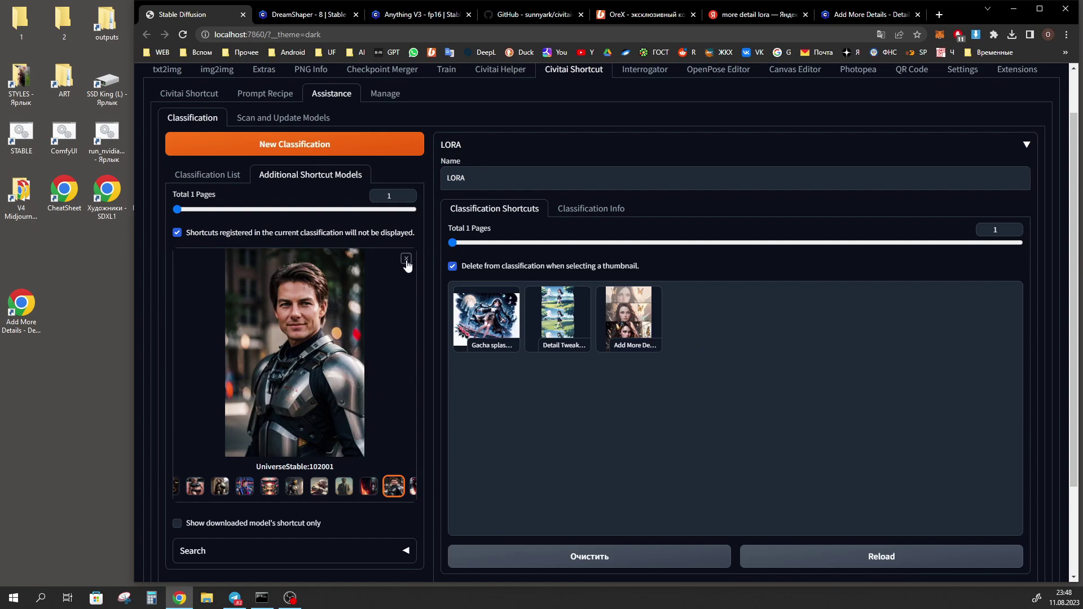
left_click(406, 259)
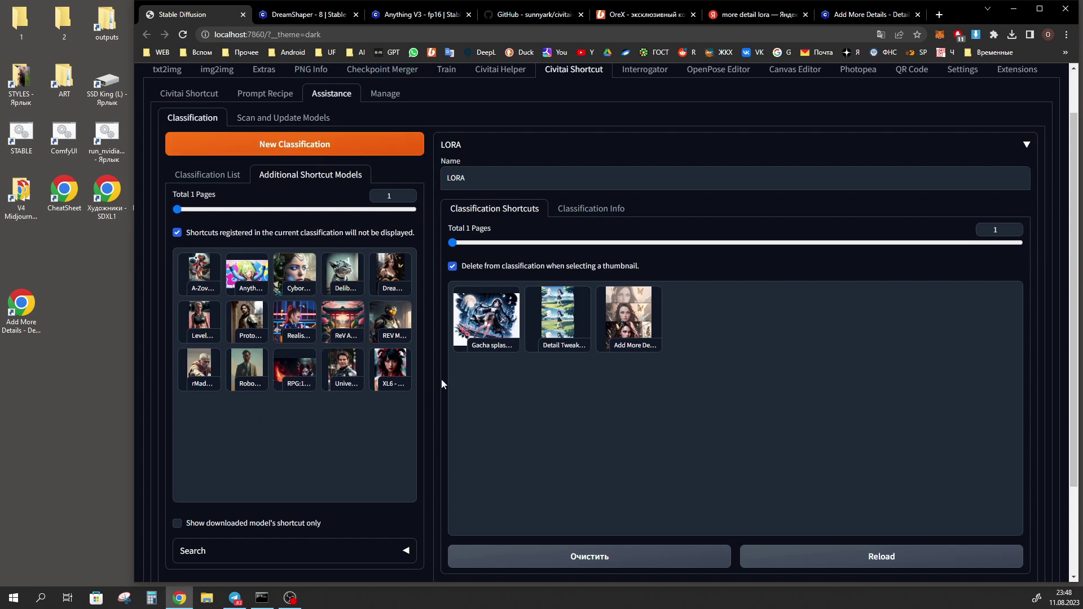
left_click(384, 93)
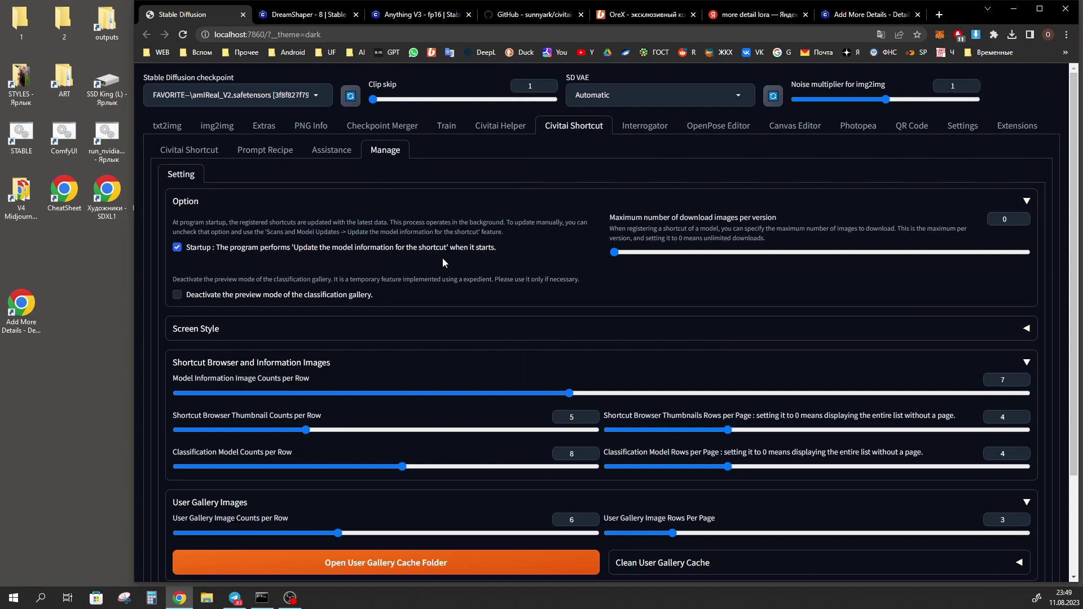
- Inspect the user gallery rows-per-page value of 3, then return to Browsing
scroll(570, 259, "down", 2)
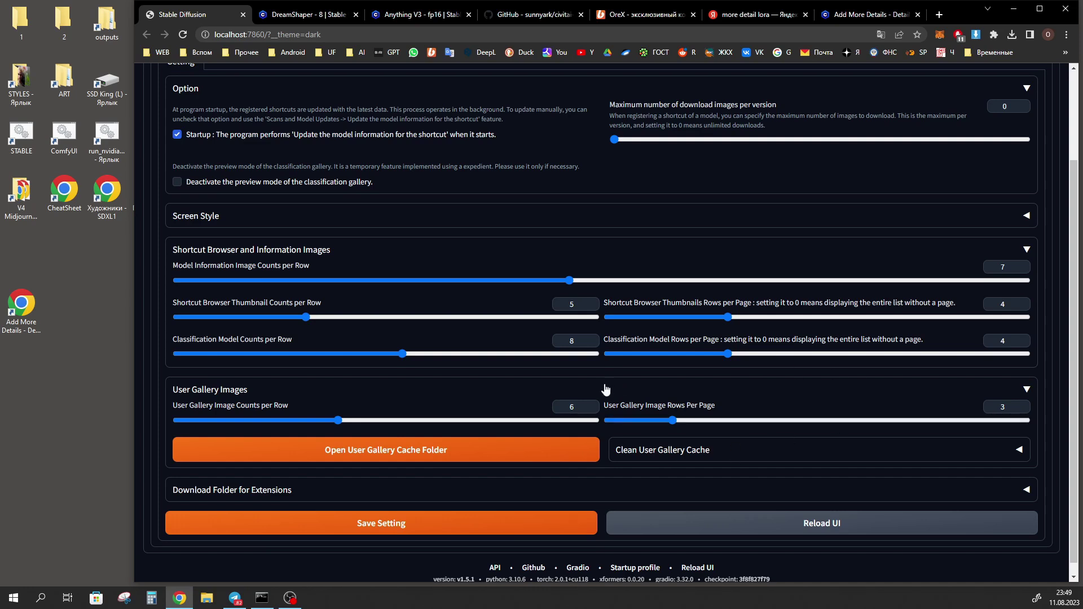
double_click(992, 407)
double_click(1001, 407)
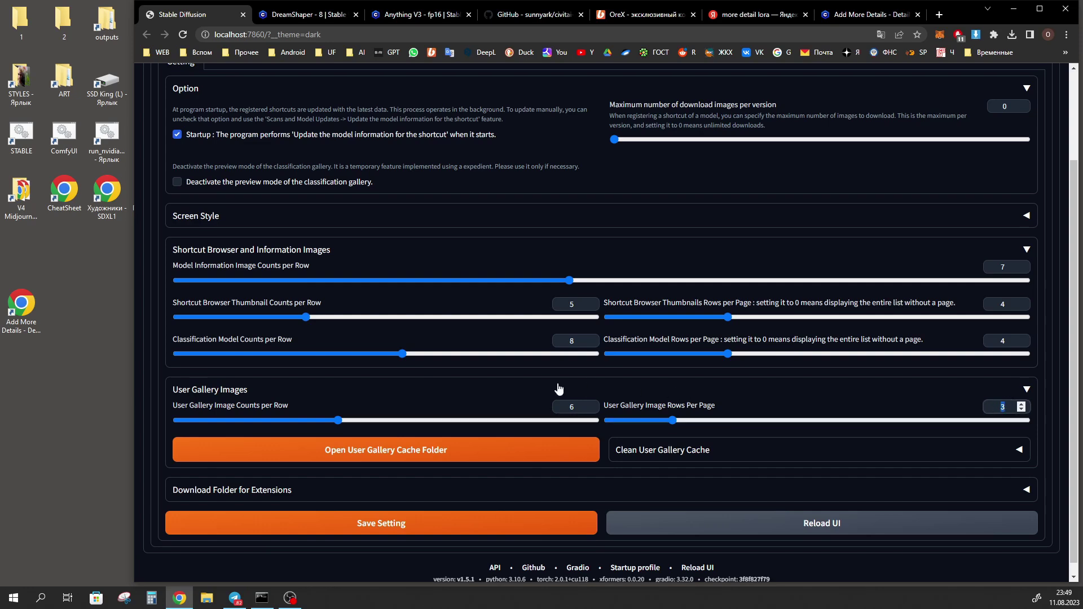
scroll(731, 473, "up", 2)
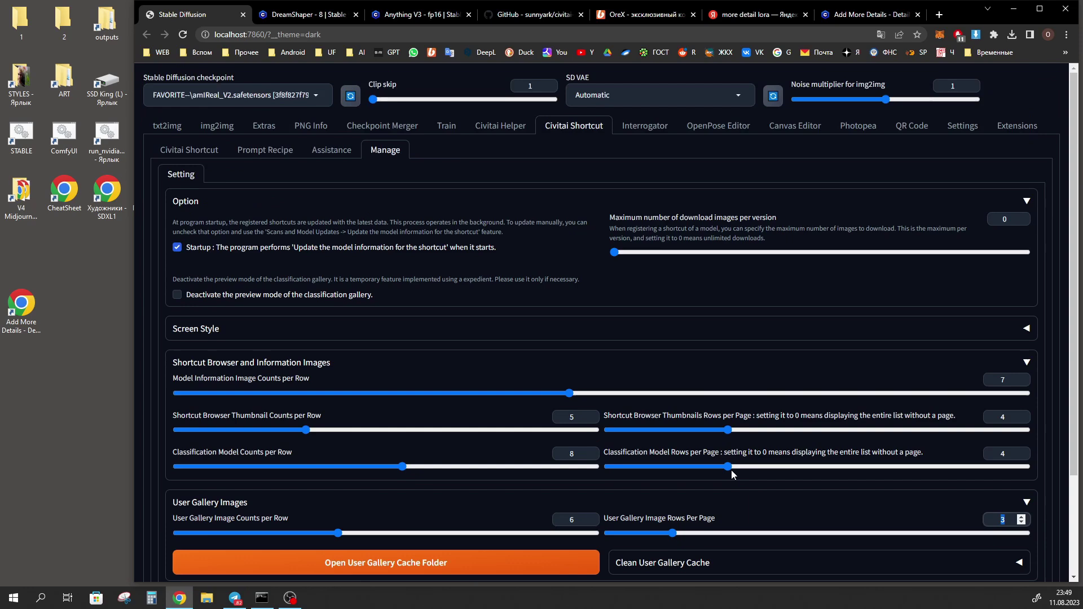
left_click(208, 151)
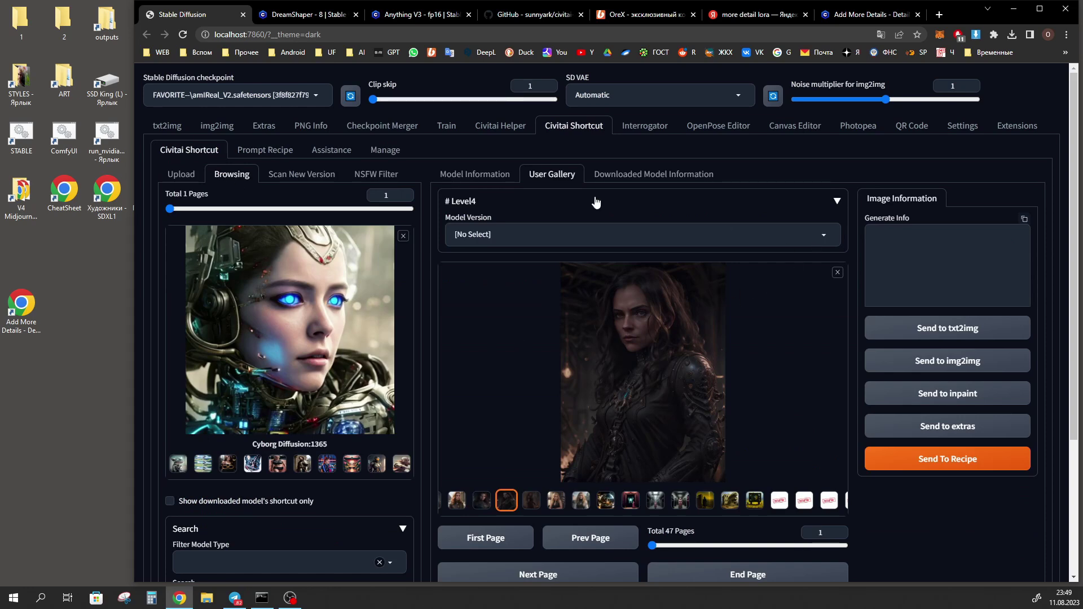
- Show the previous Level4 gallery image's prompt, then revisit the rows-per-page setting in Manage
key("Left")
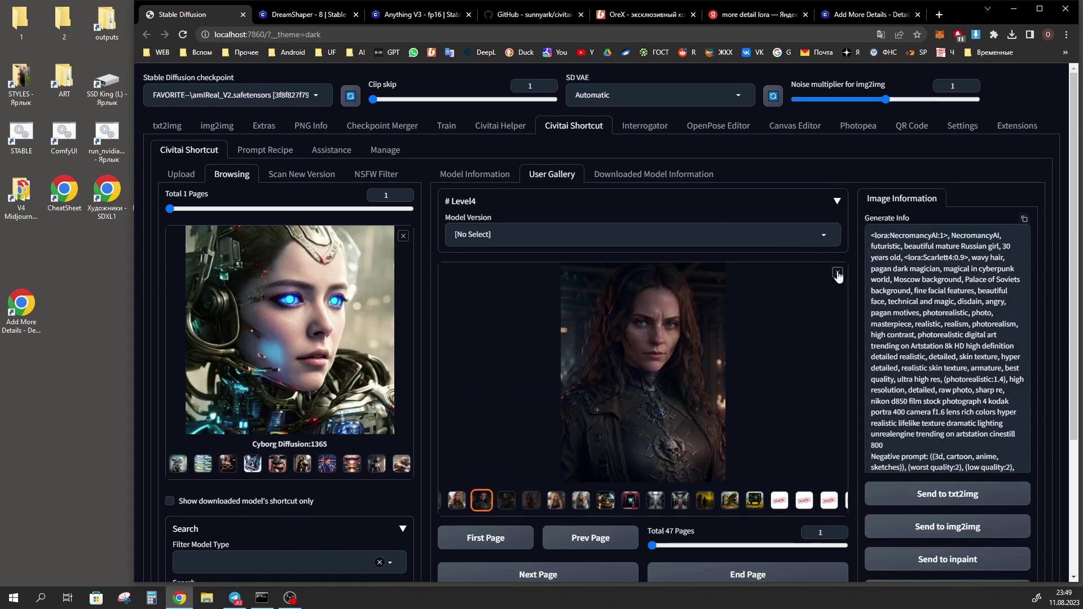
left_click(838, 273)
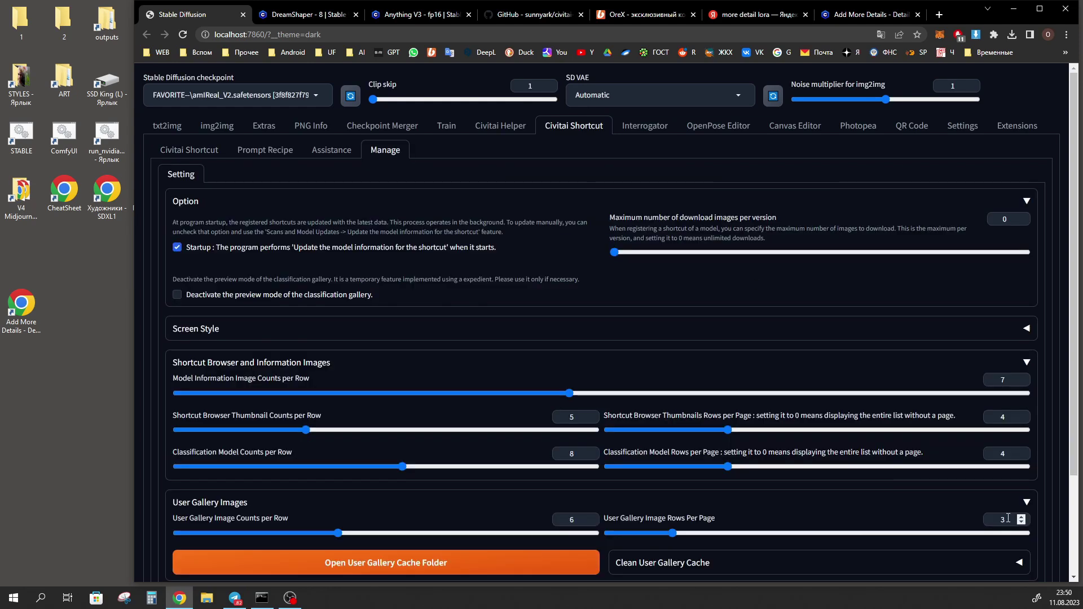
left_click(1003, 520)
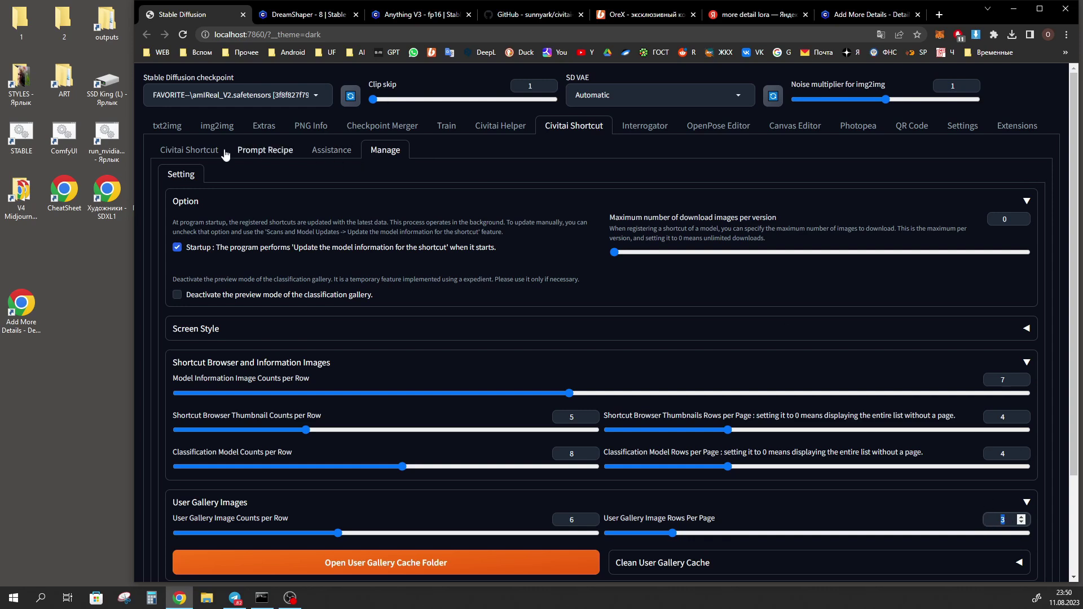
left_click(189, 151)
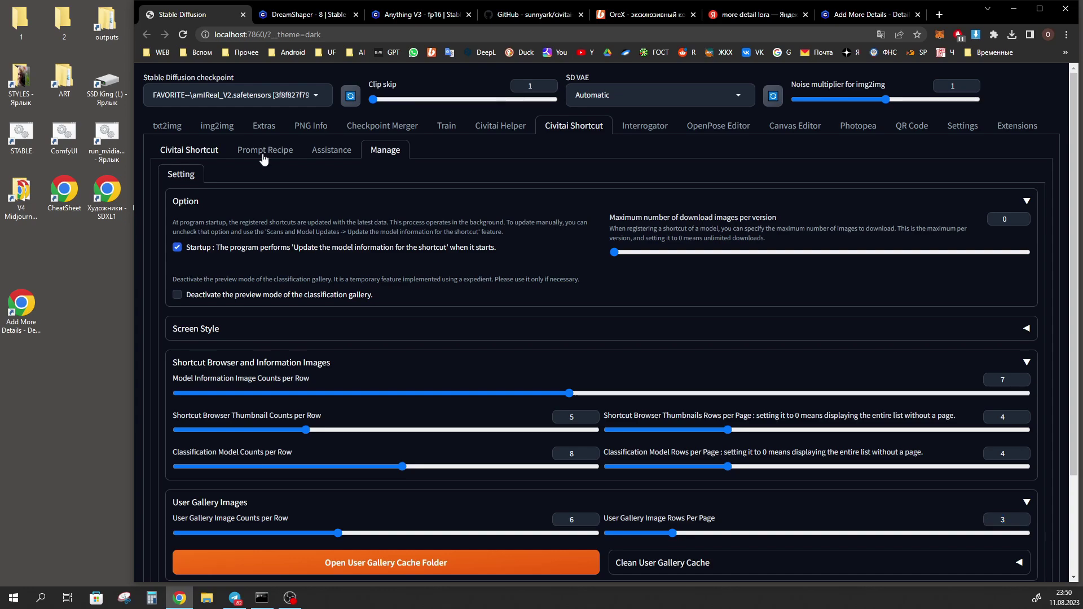
- Show Level4 v5.0 Baked VAE fp16 model information and scroll to its Favorite classification
left_click(477, 176)
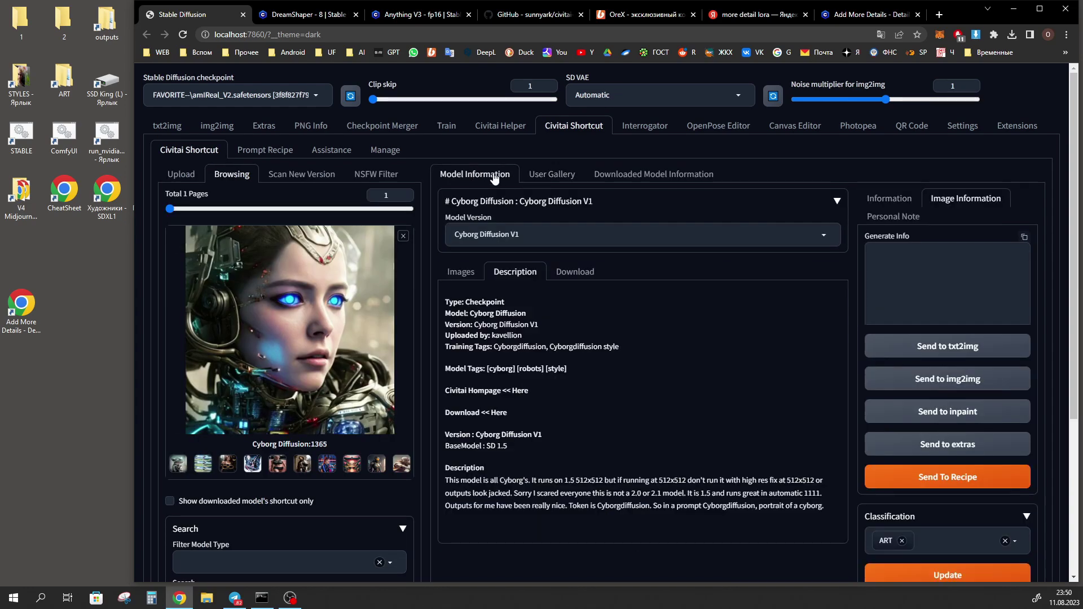
scroll(880, 355, "down", 3)
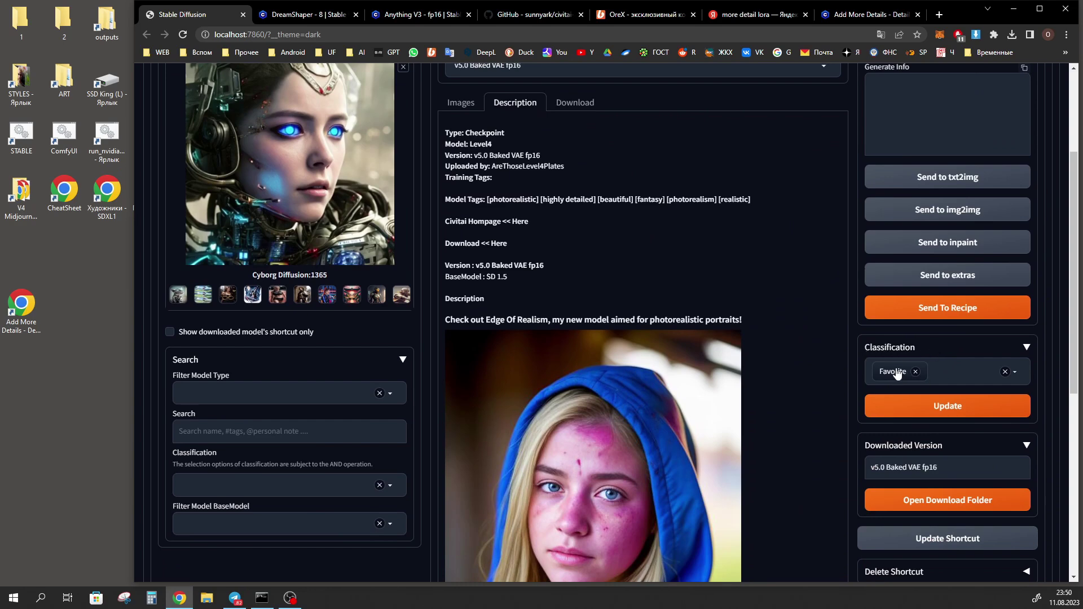
scroll(911, 372, "up", 1)
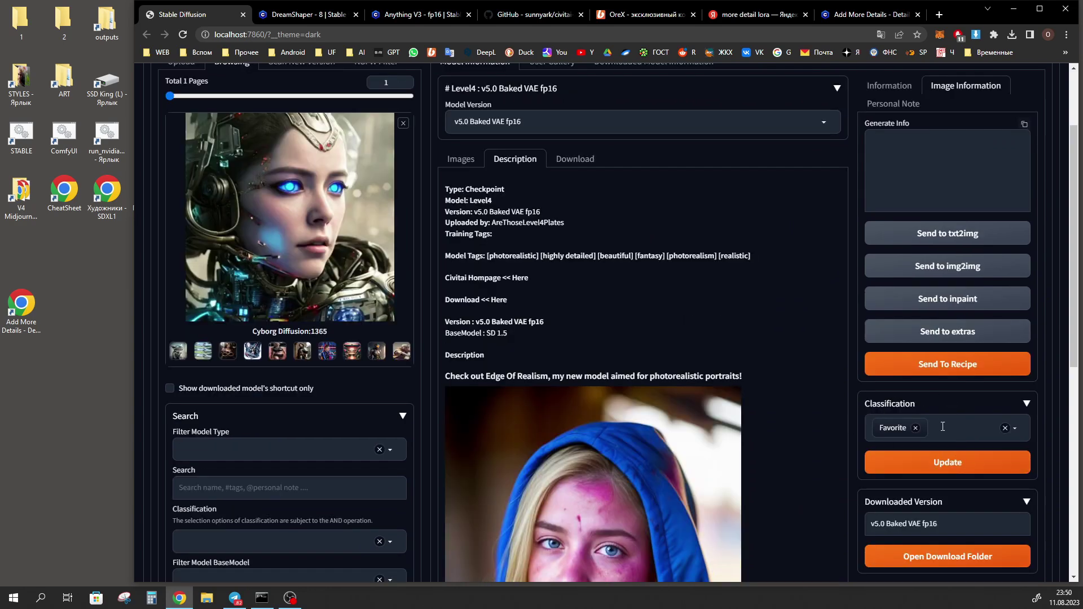
scroll(974, 441, "up", 2)
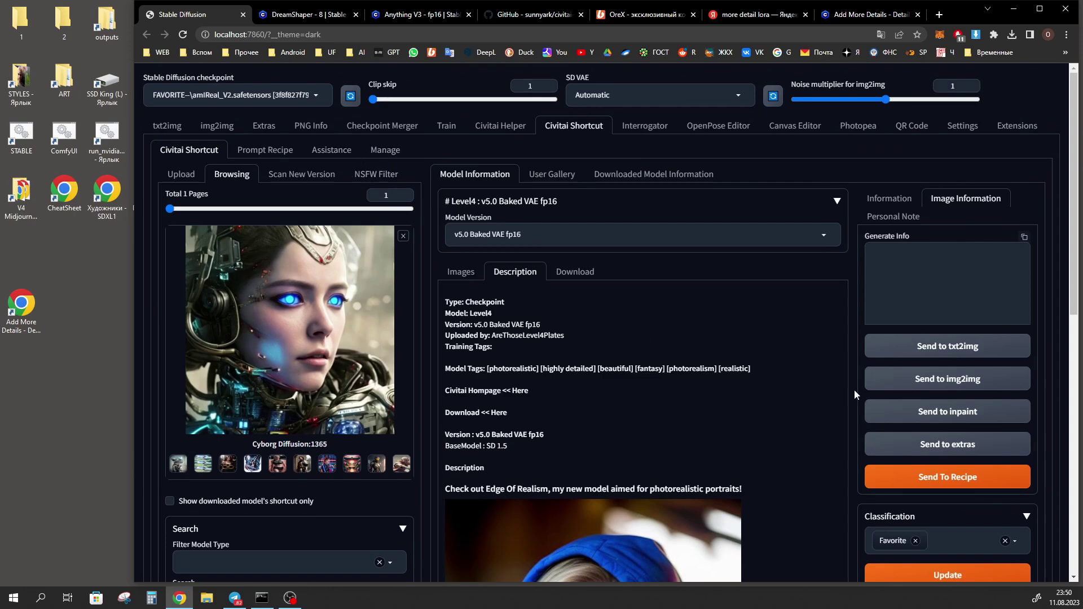
scroll(858, 396, "down", 2)
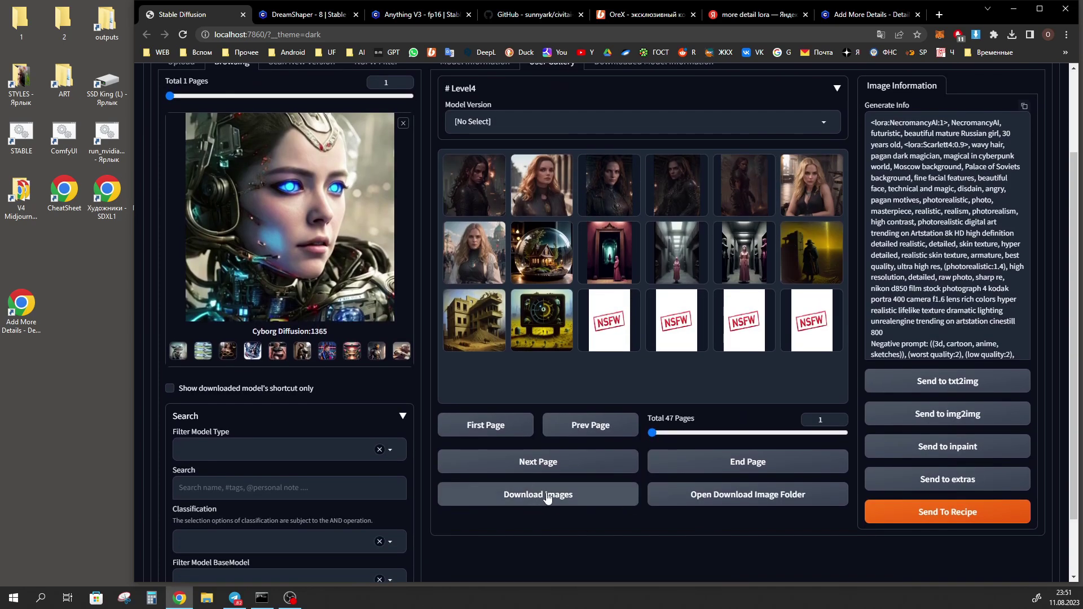
scroll(613, 482, "up", 2)
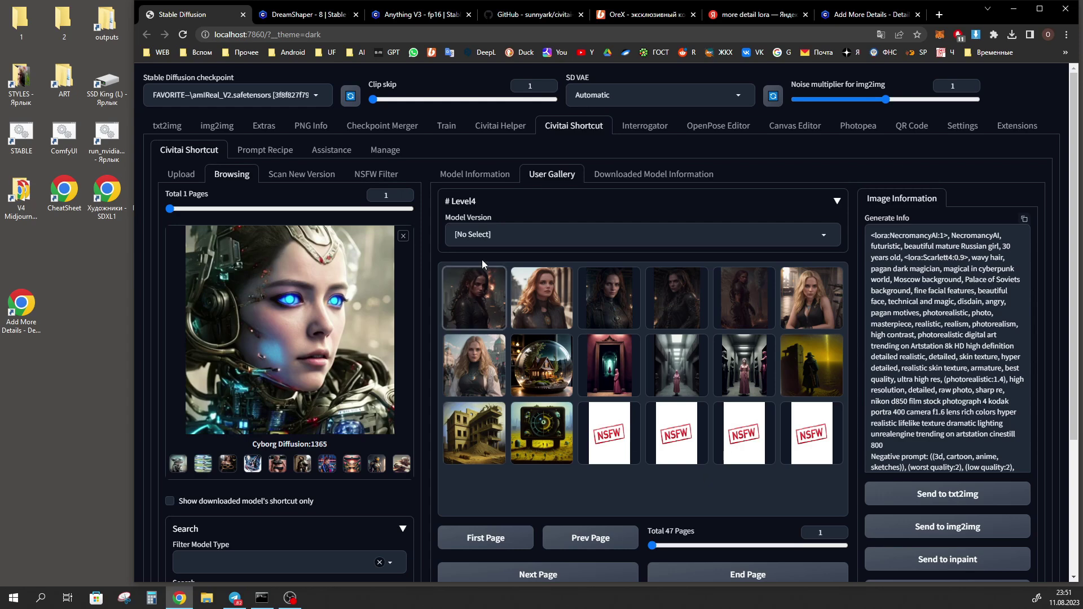
left_click(484, 178)
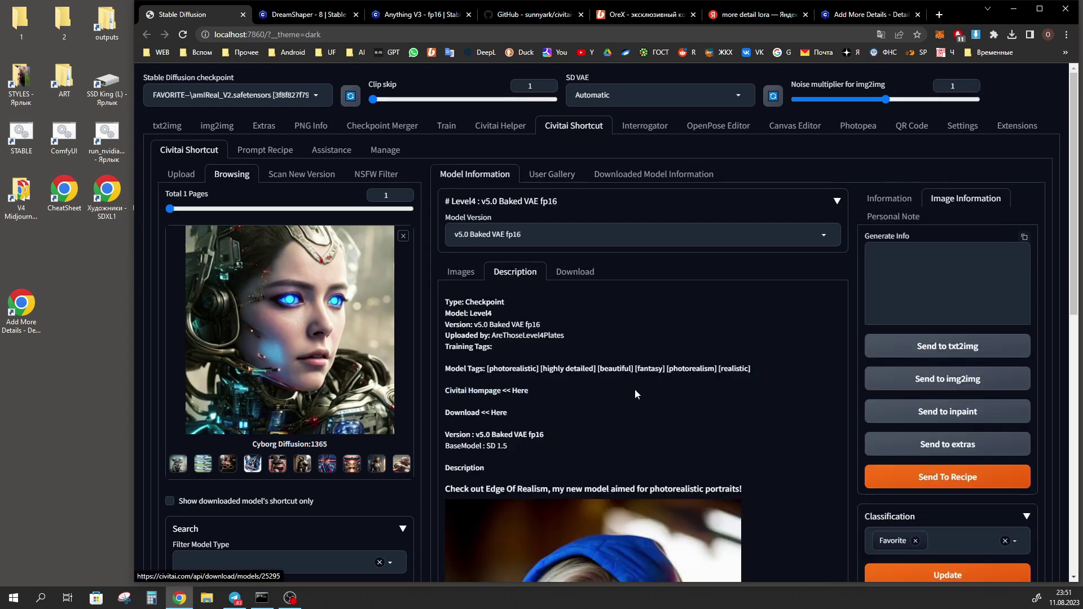